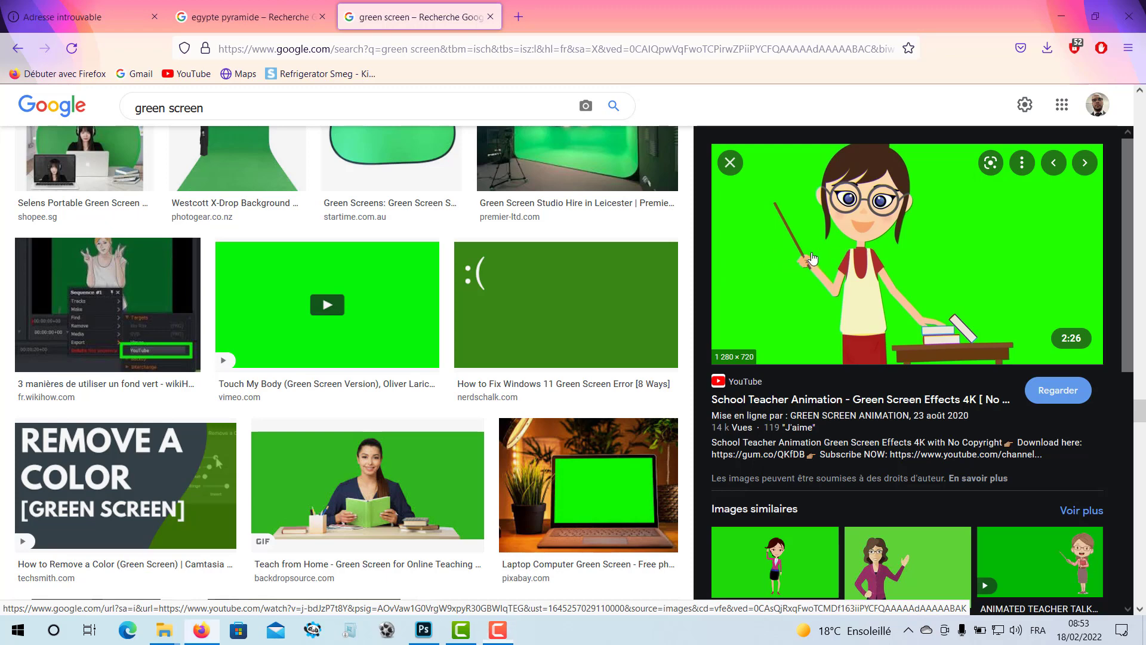
# Save the green-screen school teacher image to the Bureau folder as the JPEG maxresdefault.
pyautogui.rightClick(812, 257)
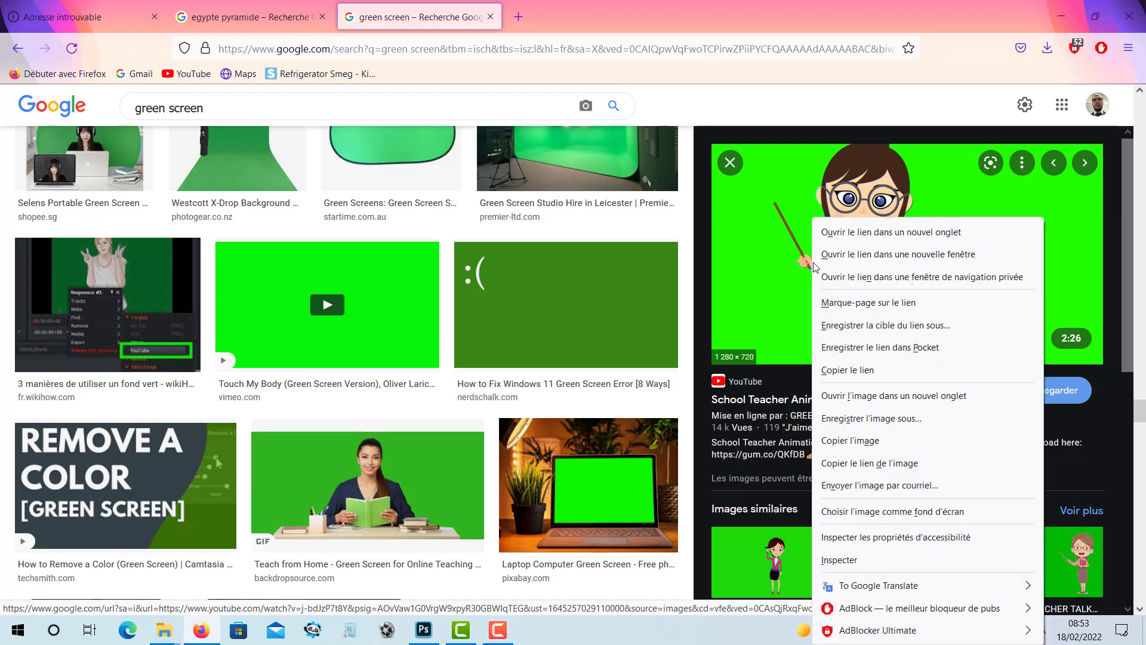
pyautogui.click(870, 418)
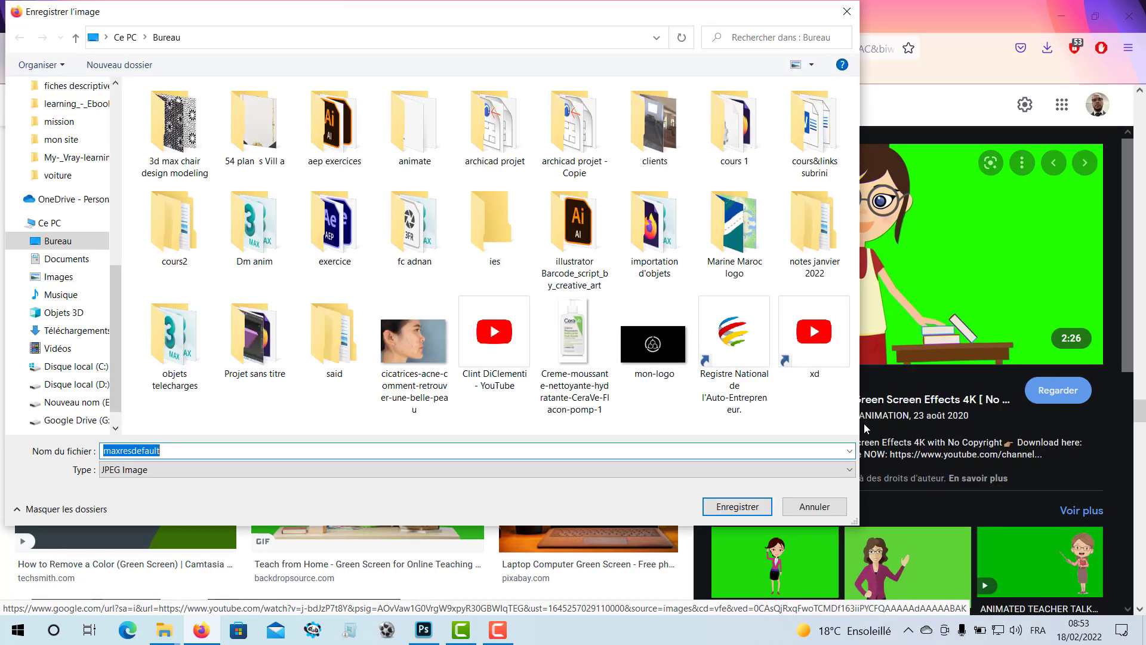
pyautogui.click(63, 245)
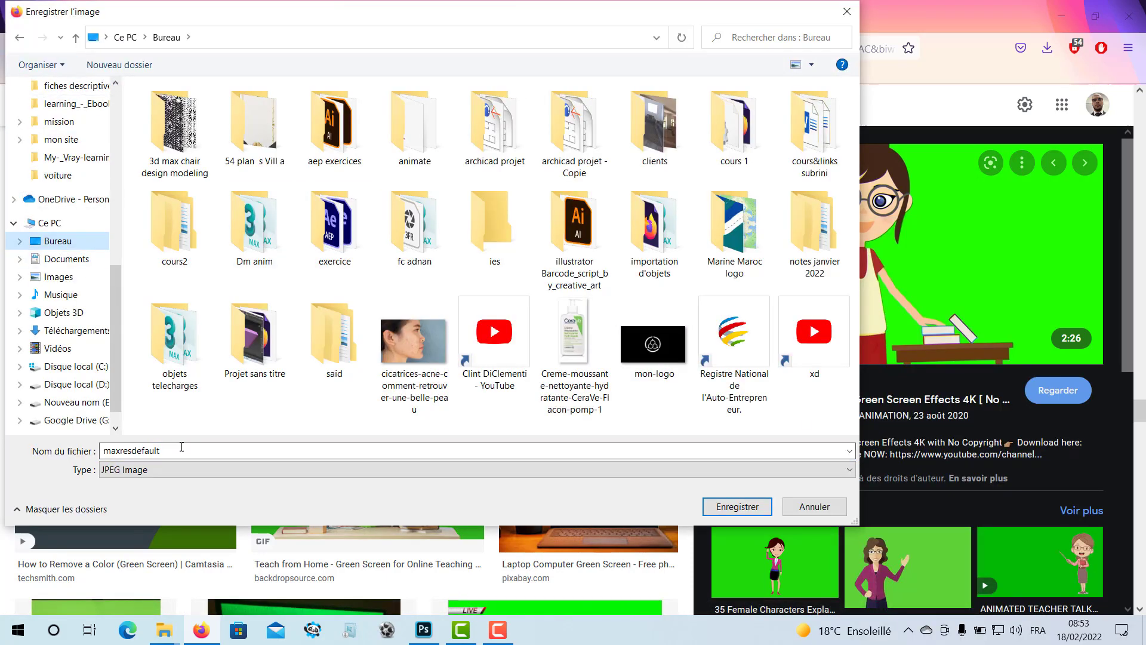
pyautogui.click(737, 507)
# From the "egypte pyramide" image results, open the first pyramid picture and save it to the Bureau folder as a JPEG.
pyautogui.click(251, 17)
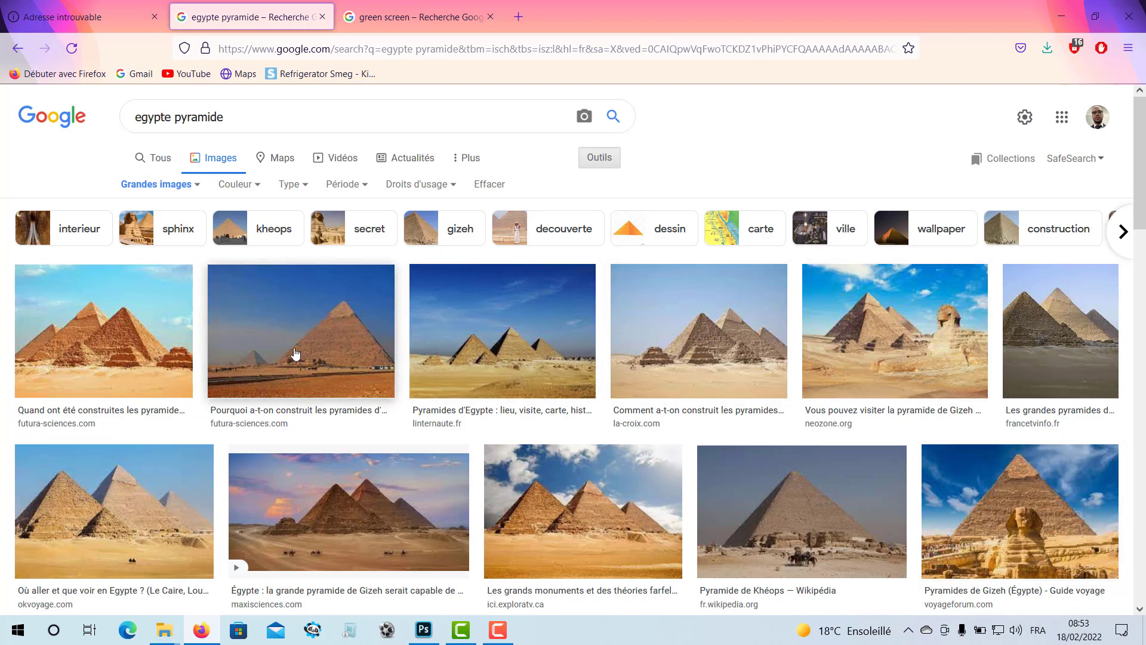
pyautogui.click(128, 334)
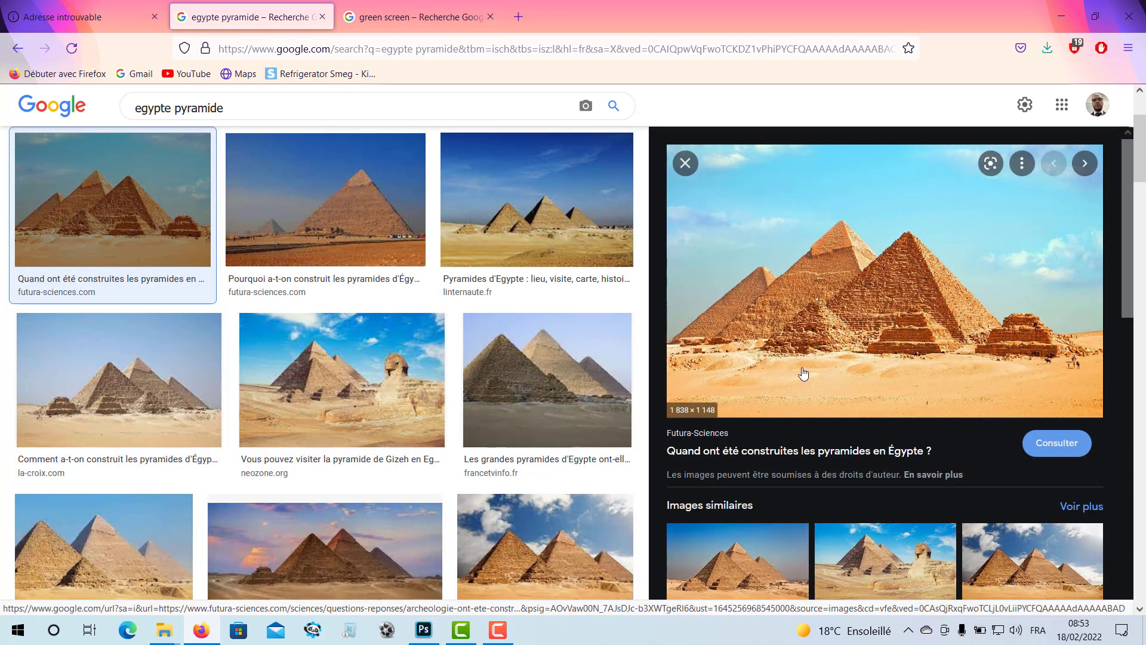
pyautogui.rightClick(810, 364)
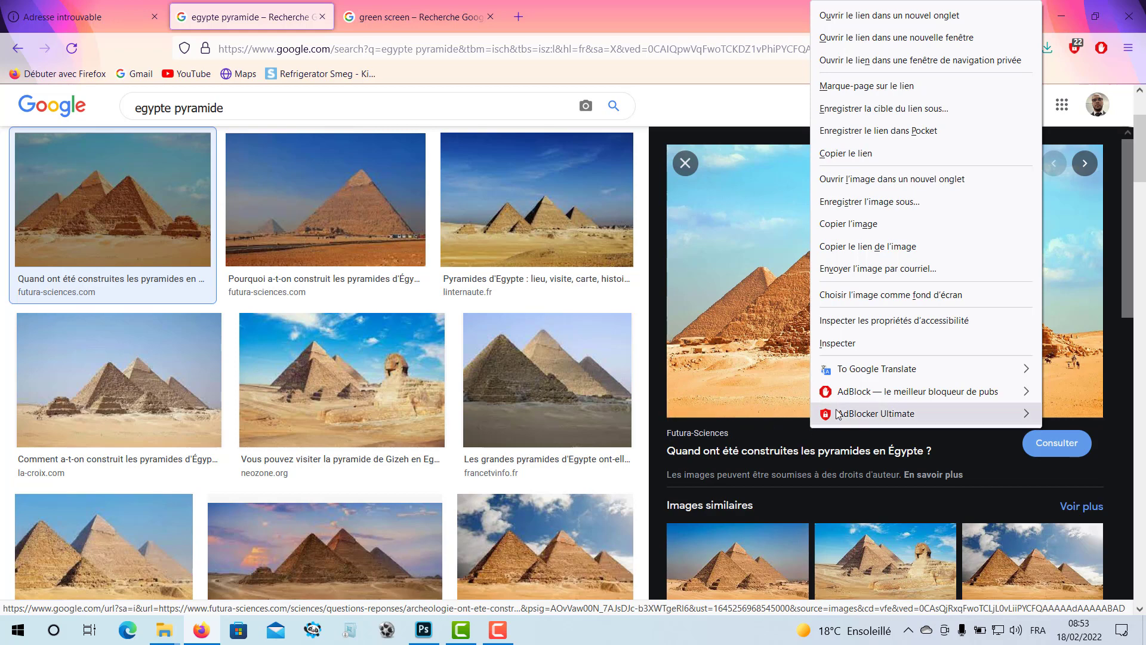
pyautogui.click(882, 202)
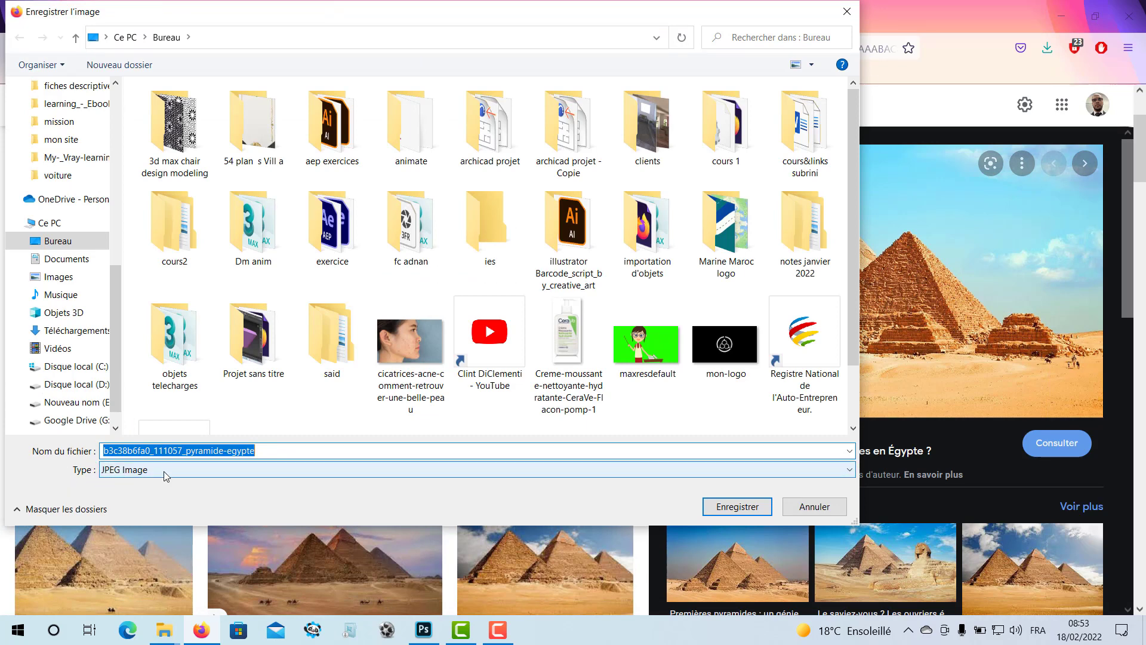
pyautogui.click(738, 506)
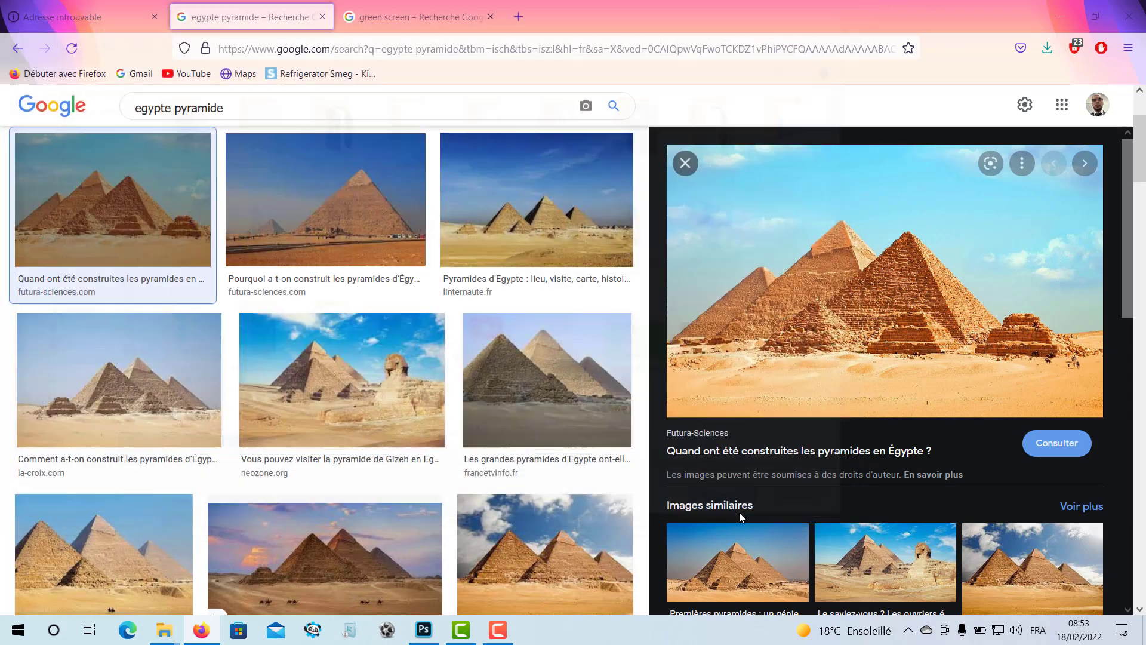
# Show the desktop and check the saved maxresdefault and pyramid images.
pyautogui.click(1058, 12)
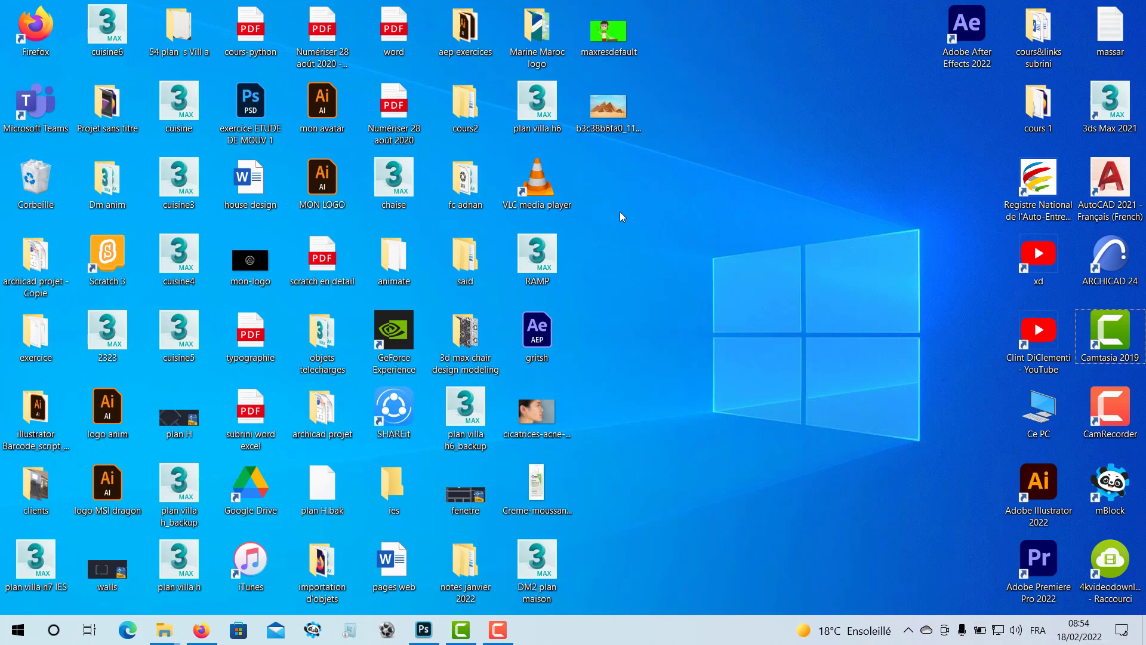
pyautogui.click(610, 33)
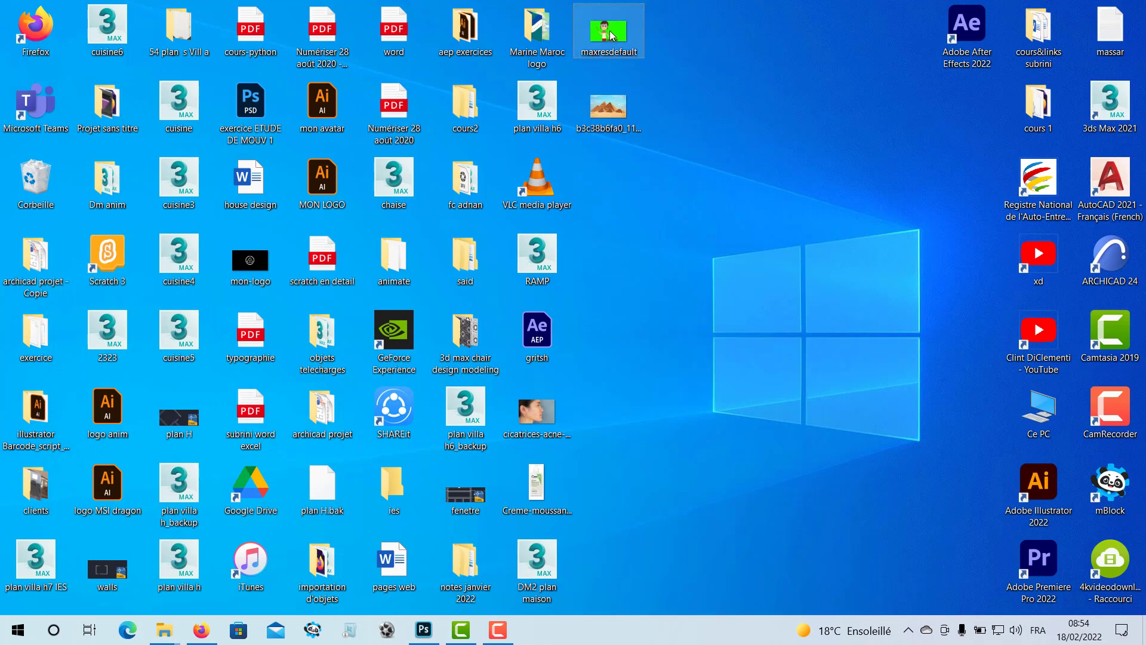
pyautogui.click(600, 120)
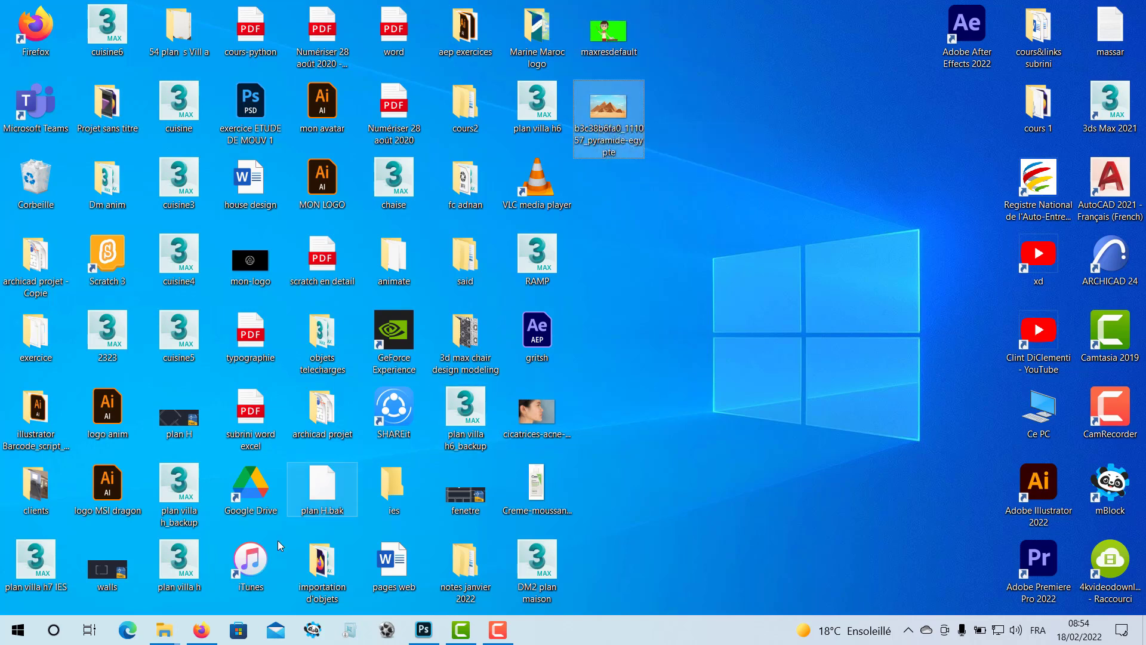
pyautogui.click(424, 629)
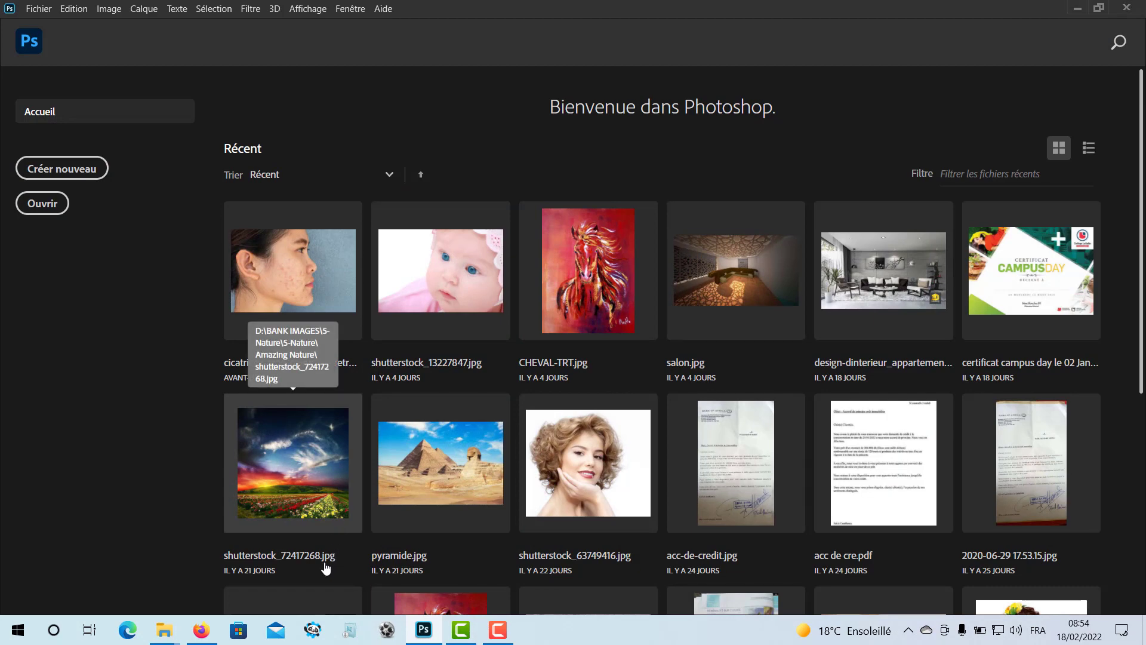
pyautogui.click(1078, 9)
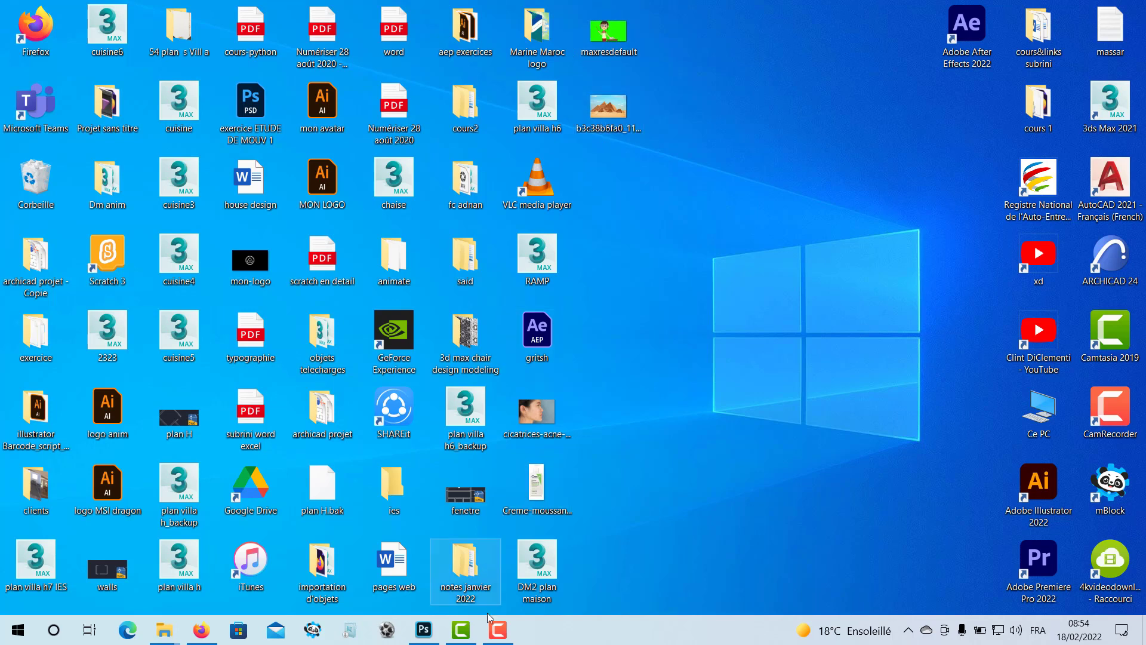
# Switch to Photoshop and start a new document from the print presets with its dimensions in millimetres.
pyautogui.click(423, 632)
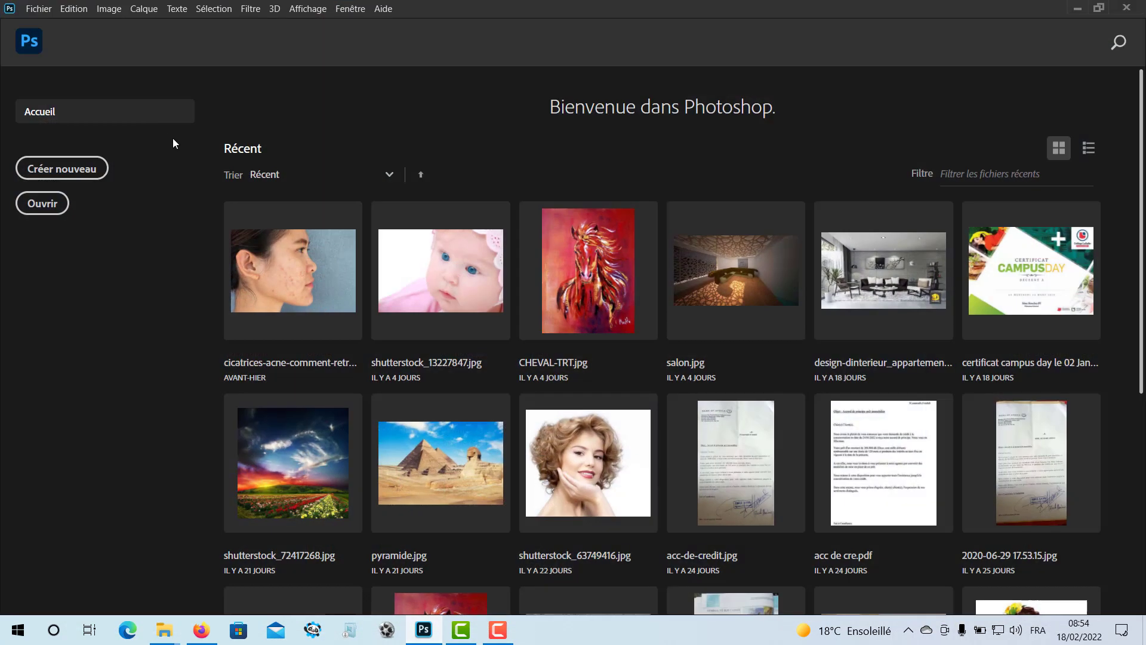
pyautogui.click(37, 8)
pyautogui.click(54, 25)
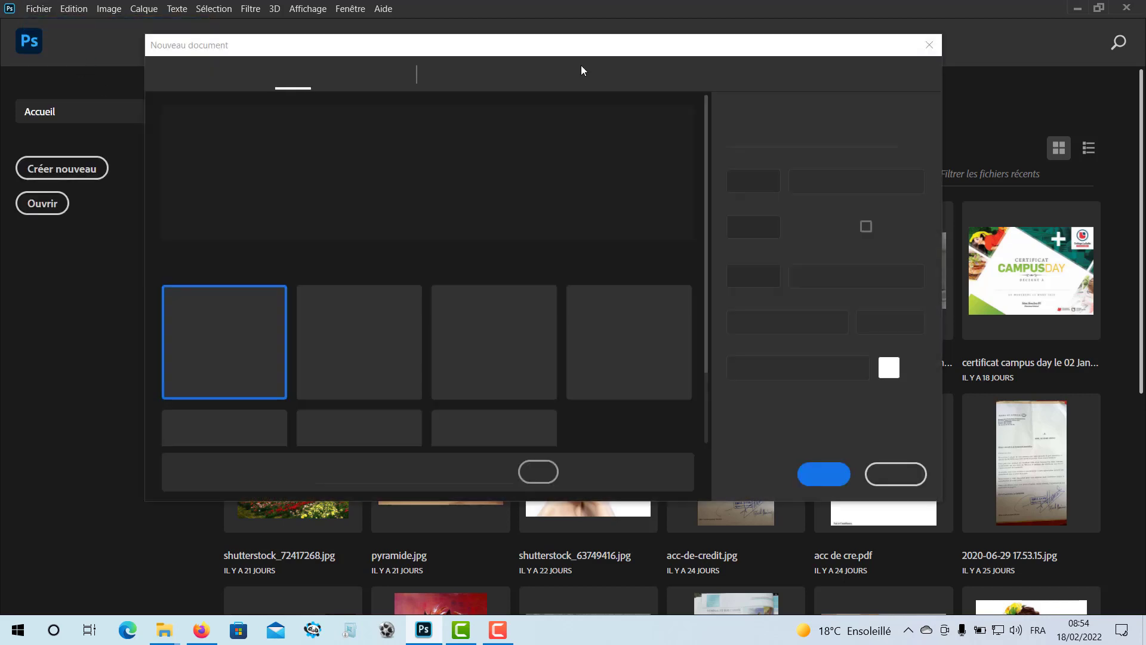
pyautogui.moveTo(567, 50); pyautogui.dragTo(504, 46)
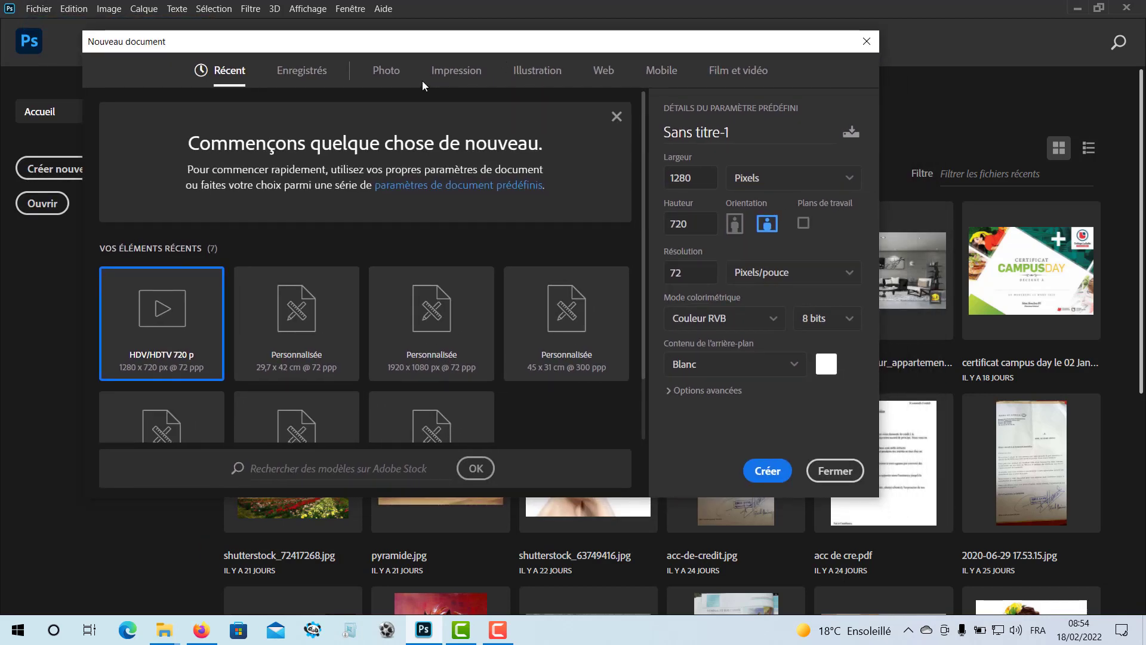
pyautogui.click(465, 74)
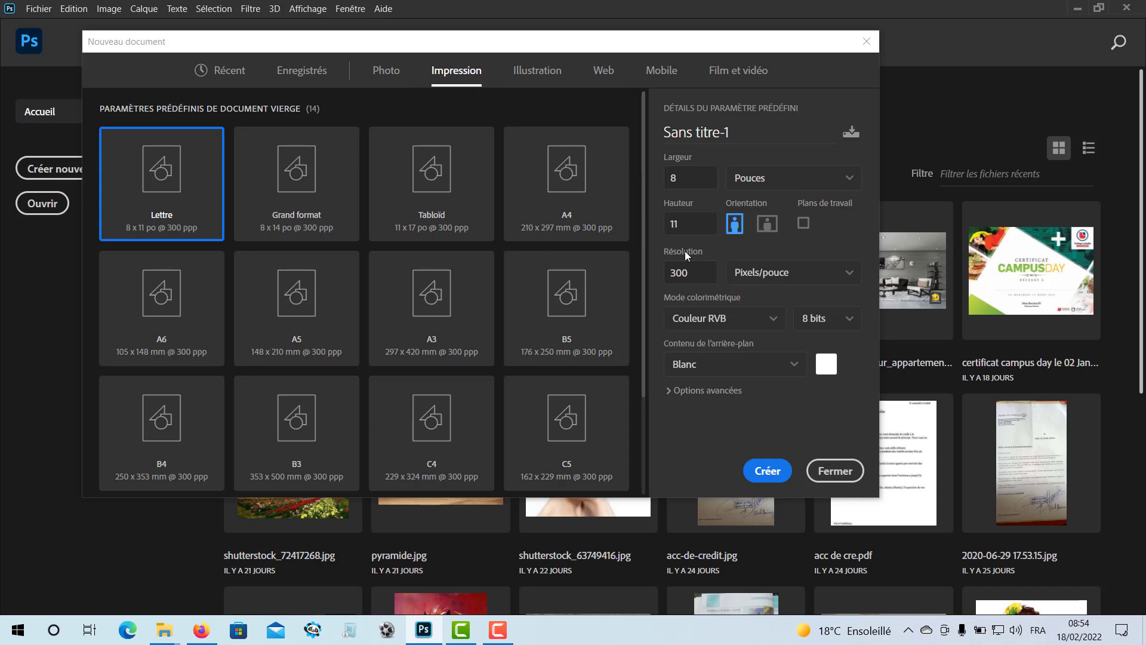
pyautogui.click(848, 179)
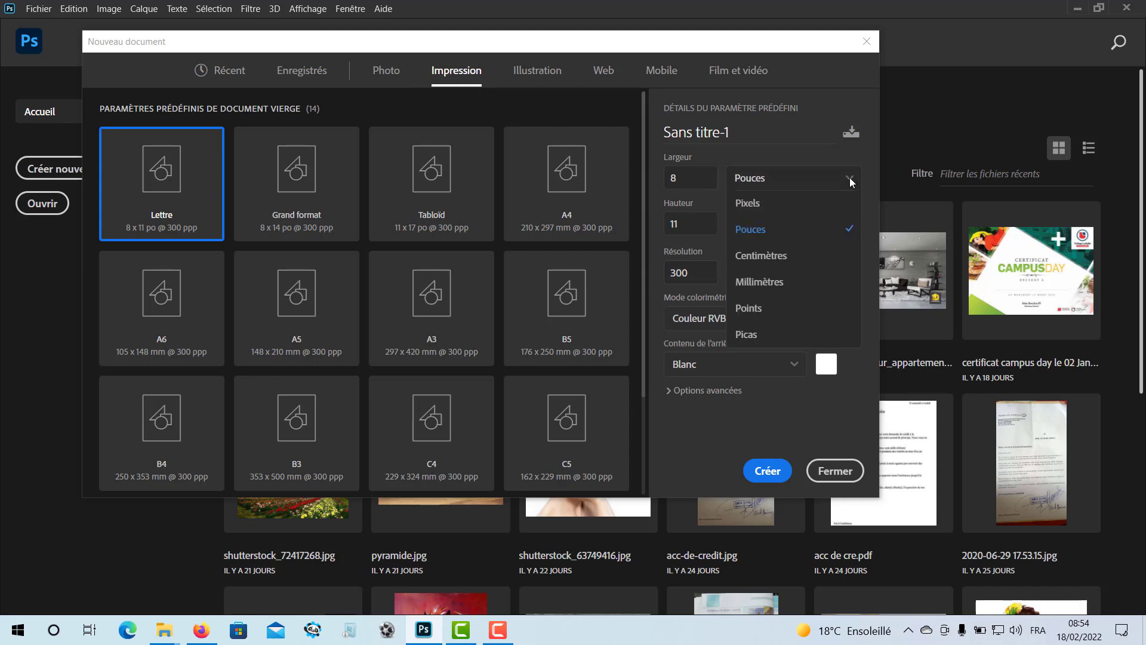
pyautogui.click(767, 283)
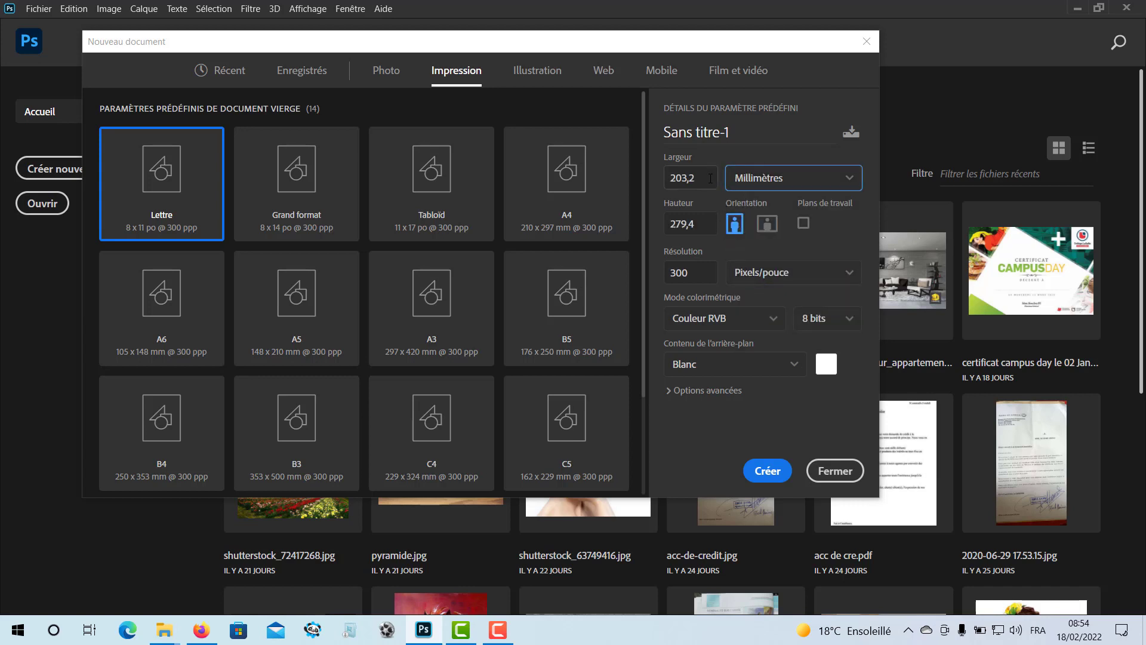
# Set the new document to 297 mm wide and 210 mm high and create it.
pyautogui.doubleClick(710, 177)
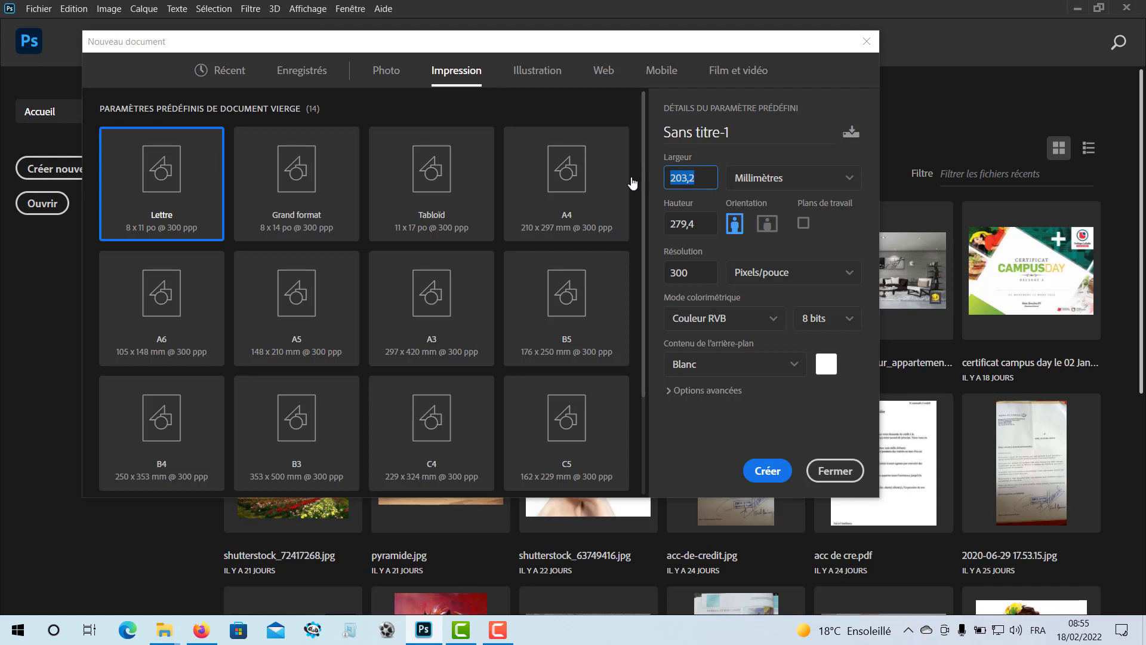
pyautogui.write('297')
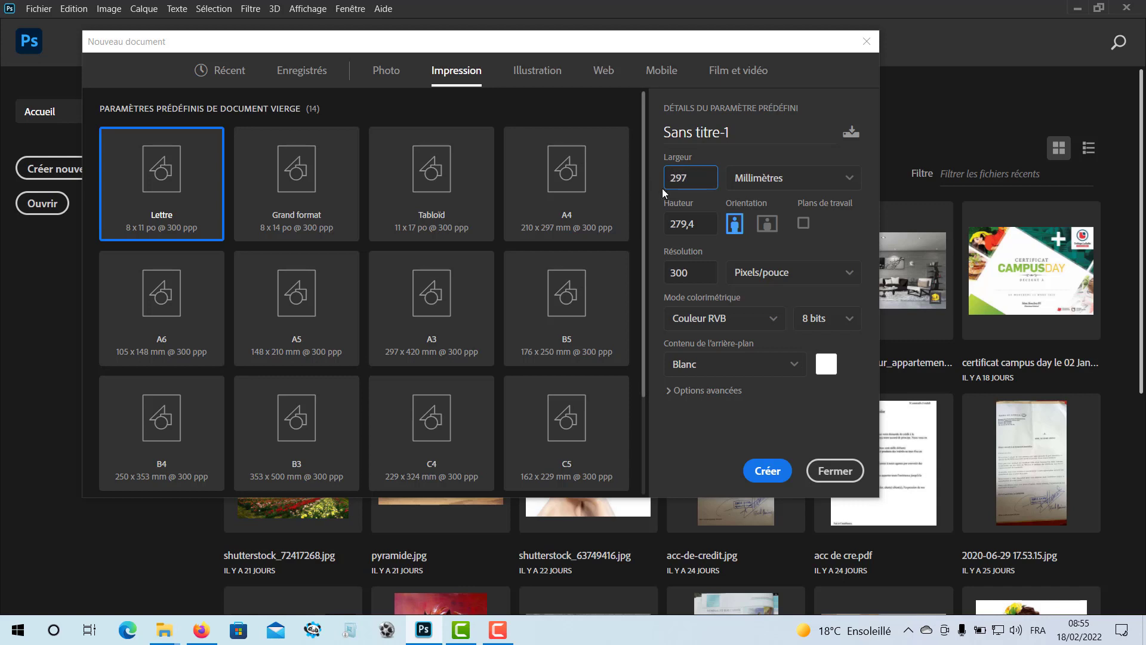
pyautogui.press('Tab')
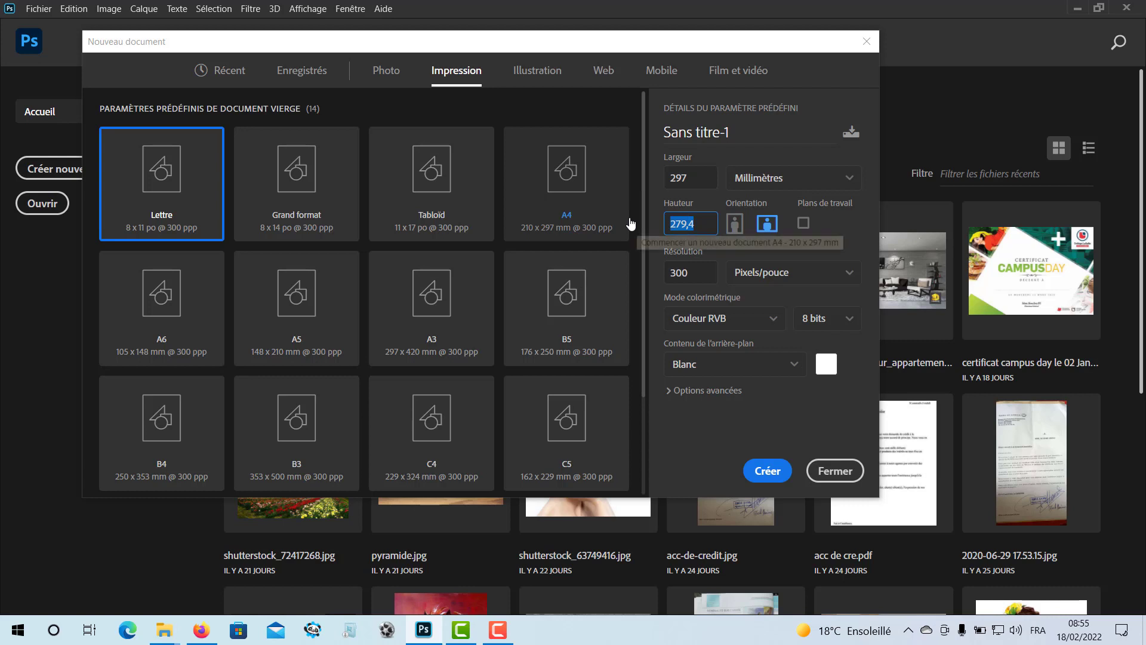
pyautogui.write('210')
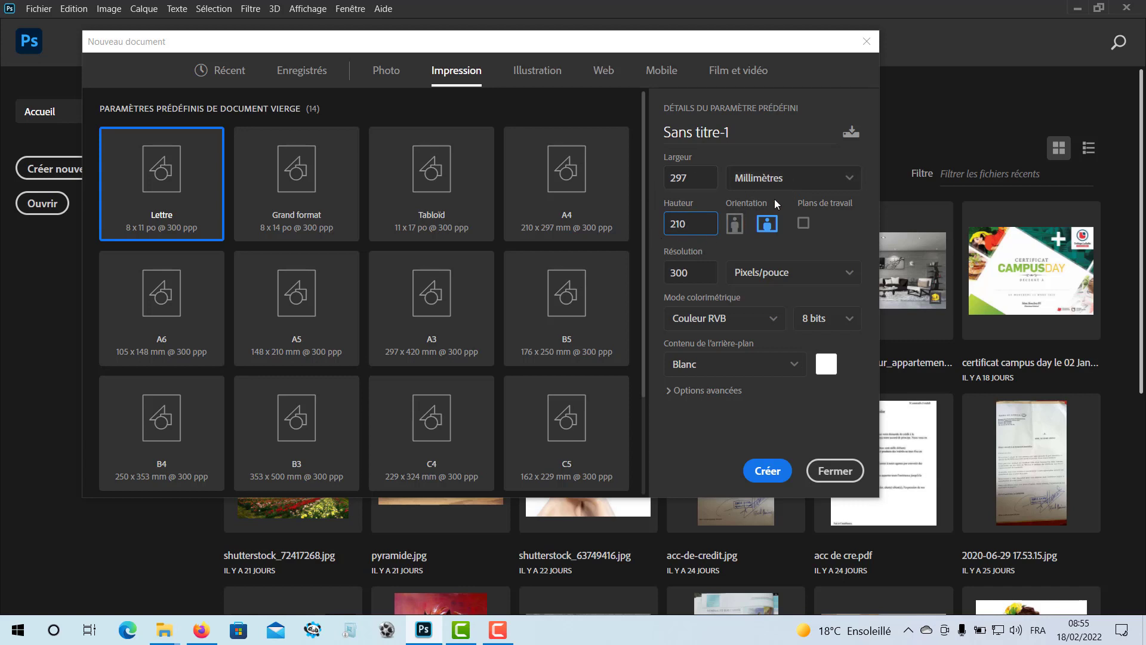
pyautogui.click(766, 472)
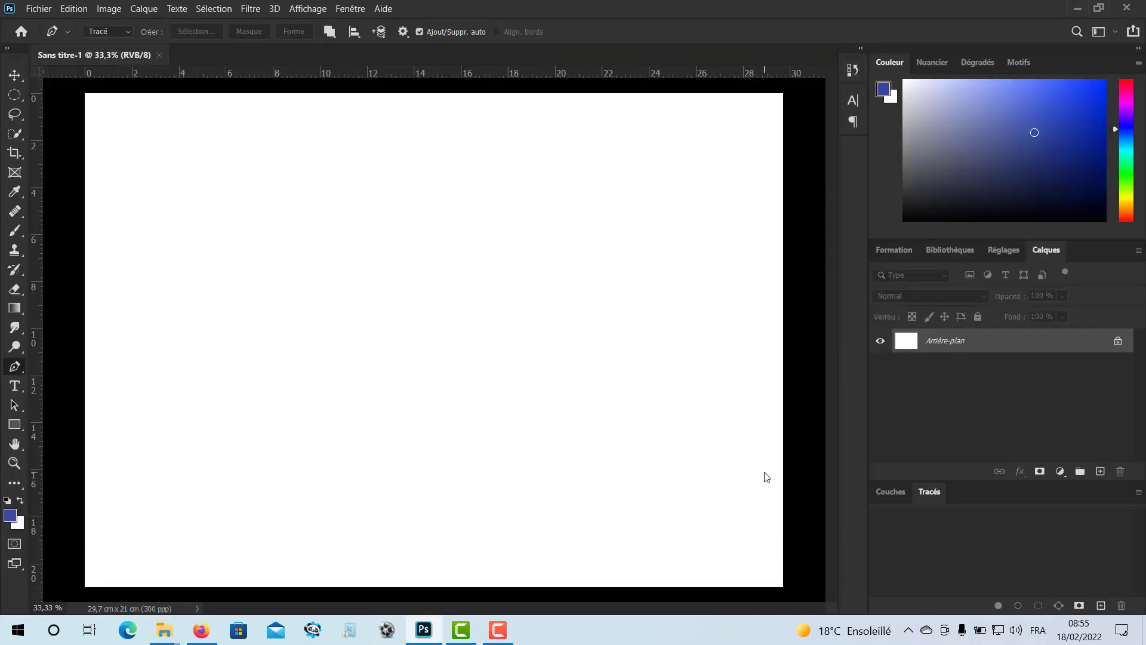
# Place the maxresdefault image from the Bureau folder into the blank document as an embedded file.
pyautogui.click(40, 9)
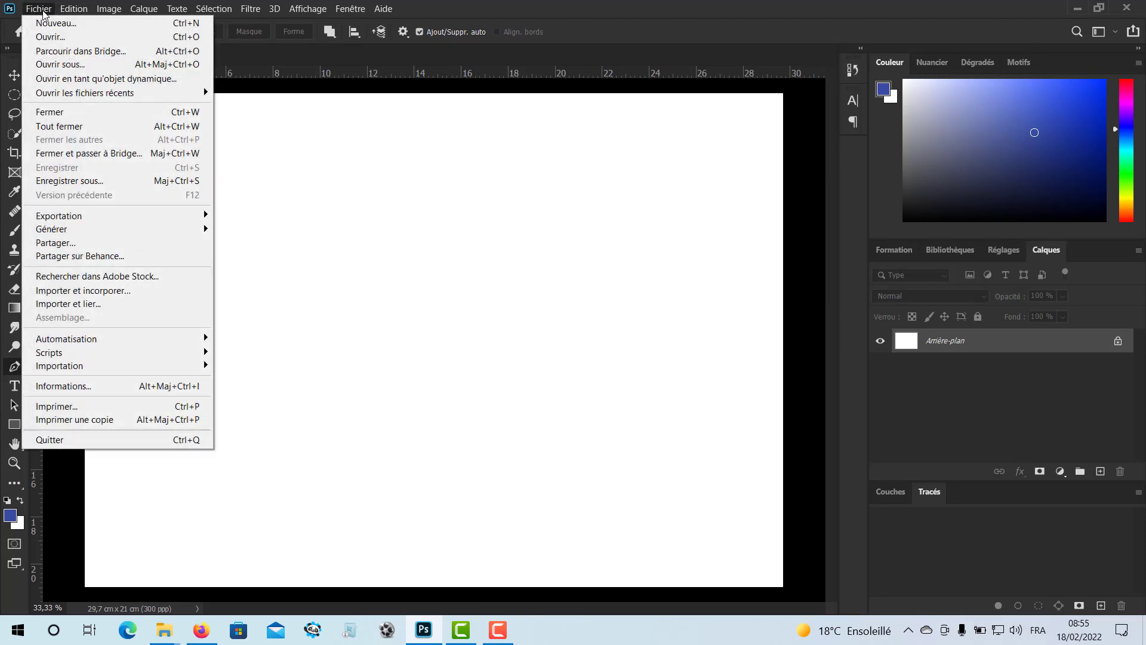
pyautogui.click(98, 295)
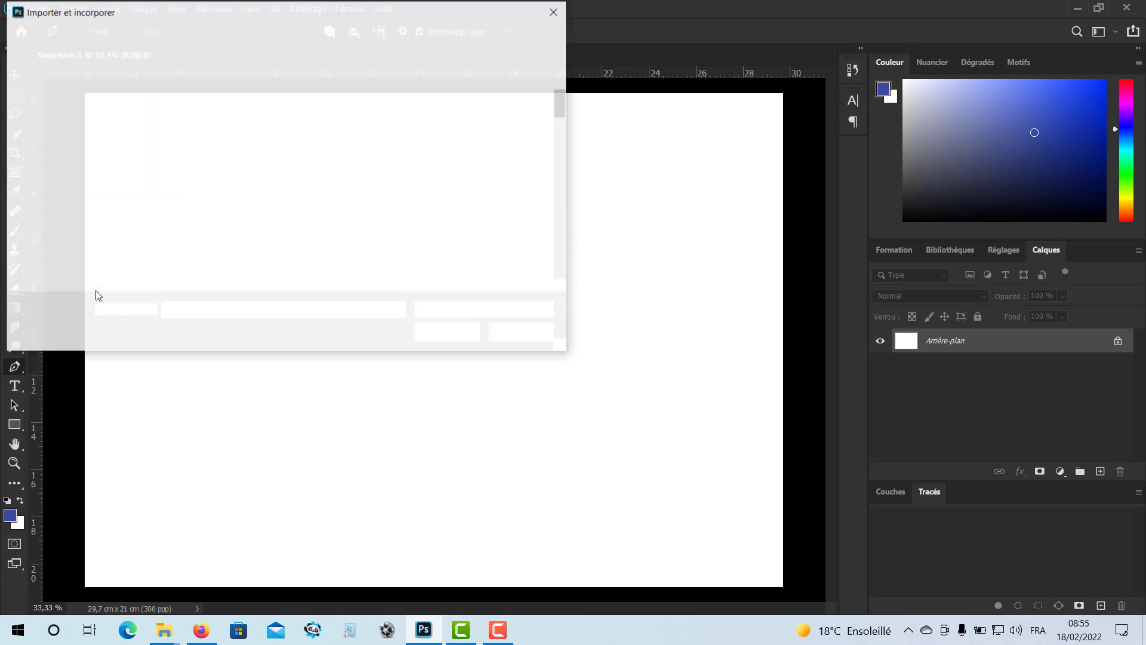
pyautogui.scroll(-4, 292, 222)
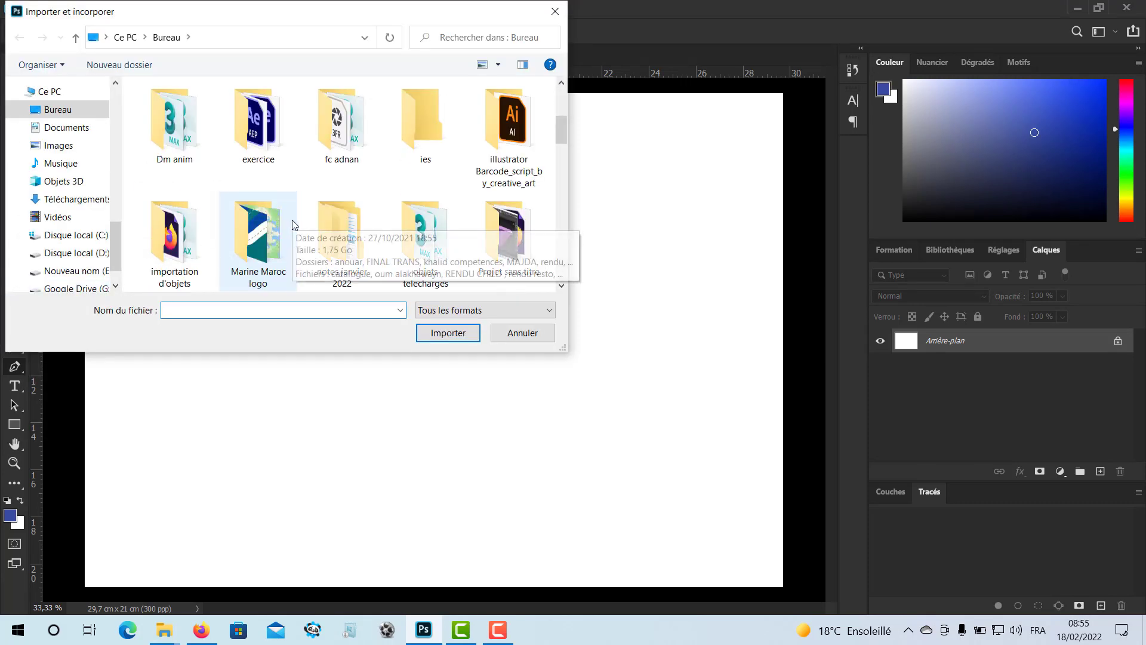
pyautogui.scroll(-4, 292, 223)
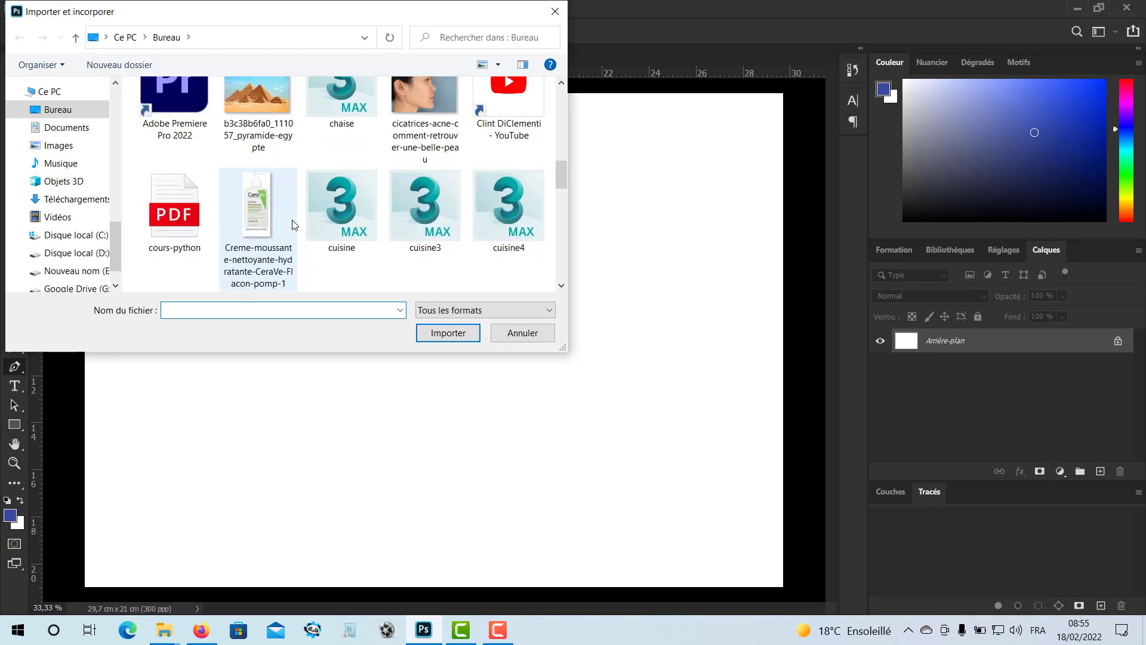
pyautogui.scroll(-5, 292, 224)
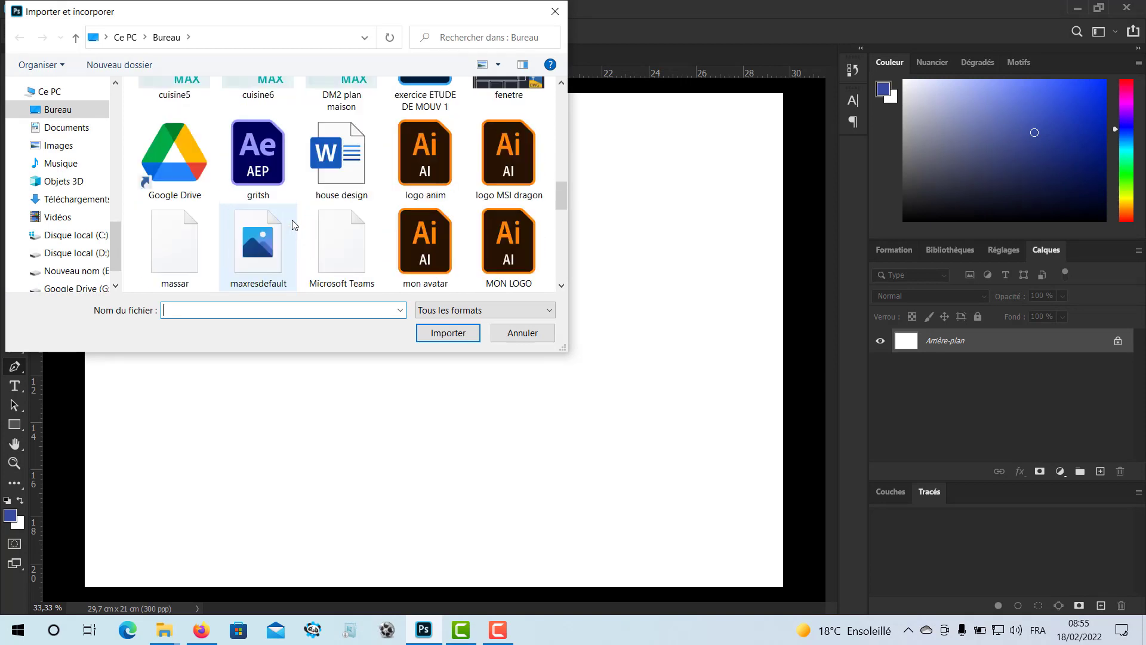
pyautogui.click(258, 261)
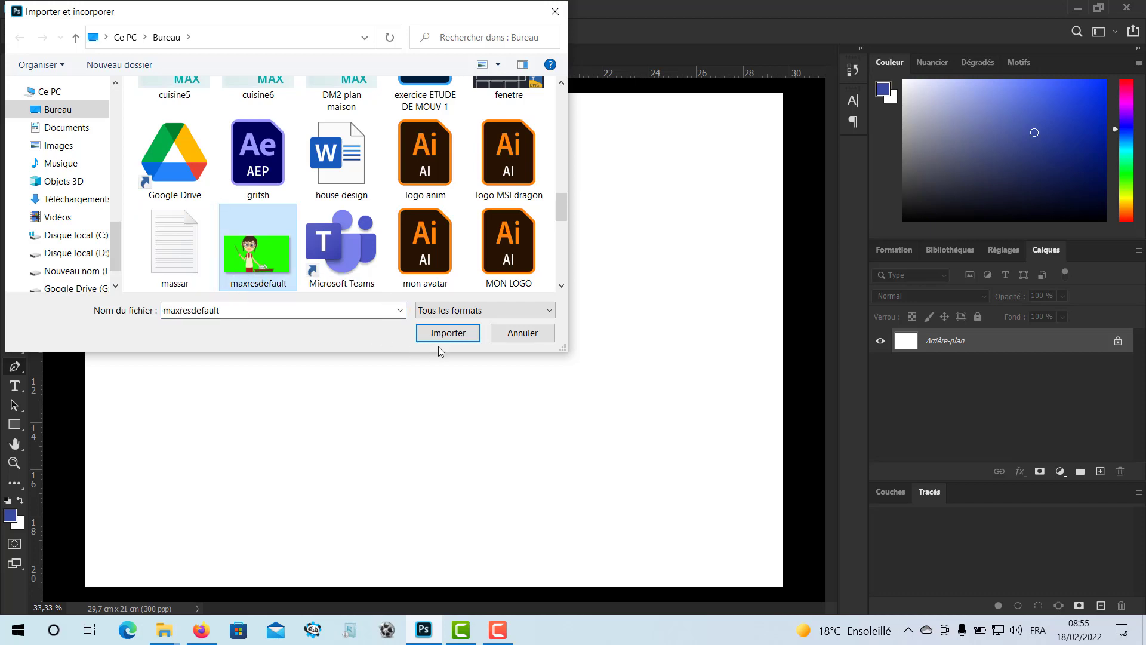
pyautogui.click(448, 333)
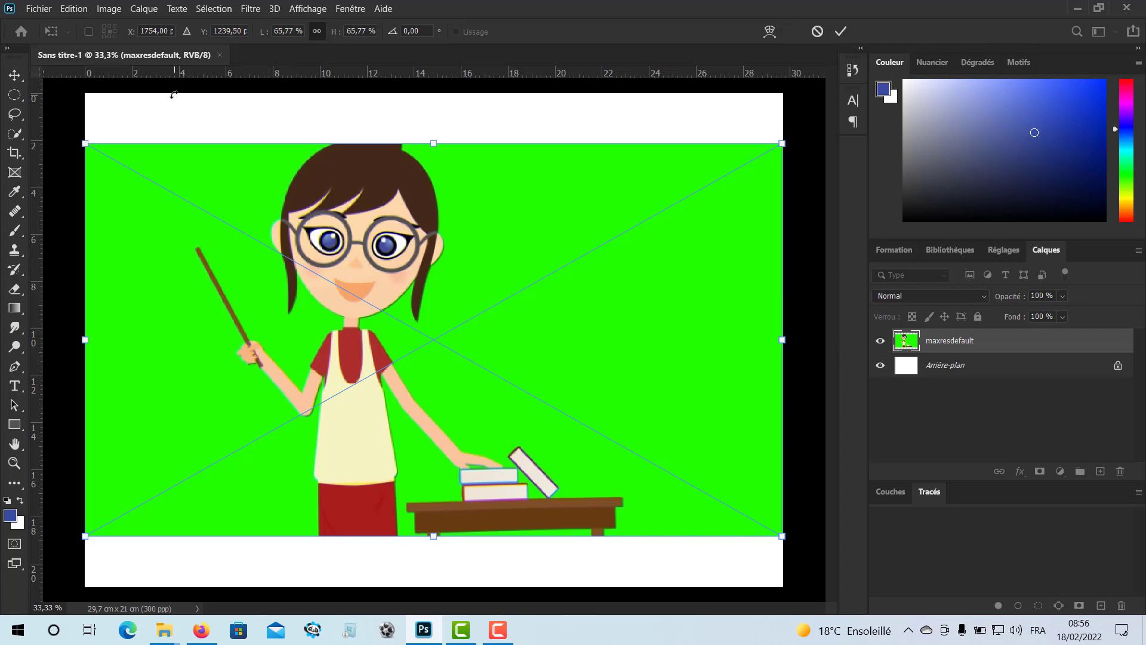
pyautogui.click(497, 630)
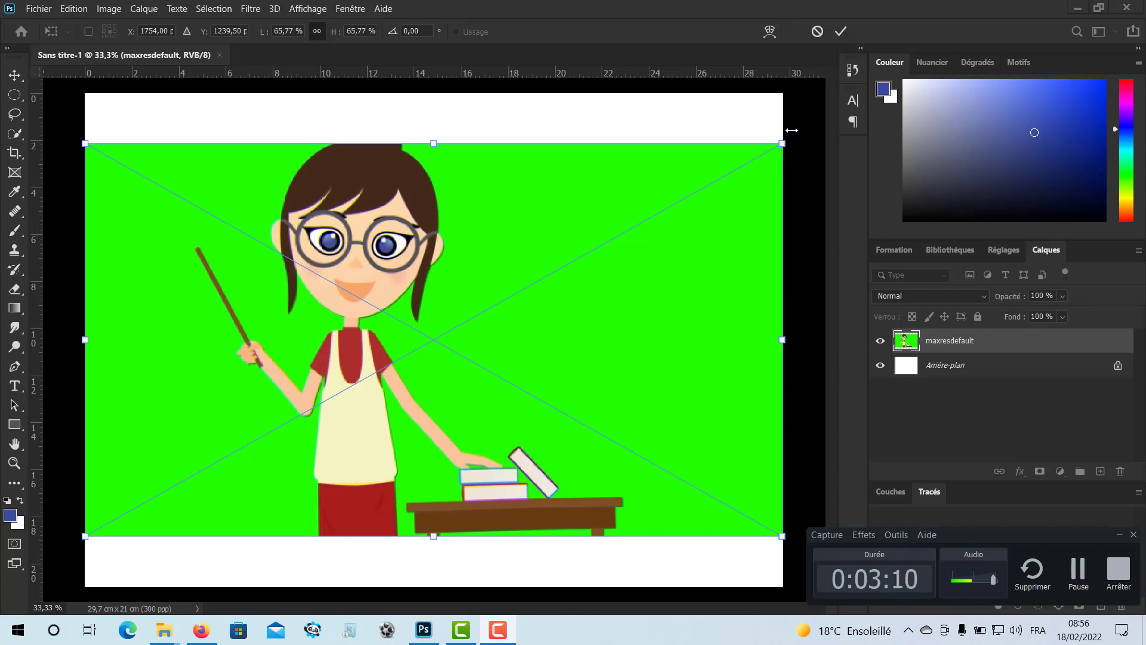
pyautogui.click(715, 141)
pyautogui.moveTo(786, 135); pyautogui.dragTo(740, 169)
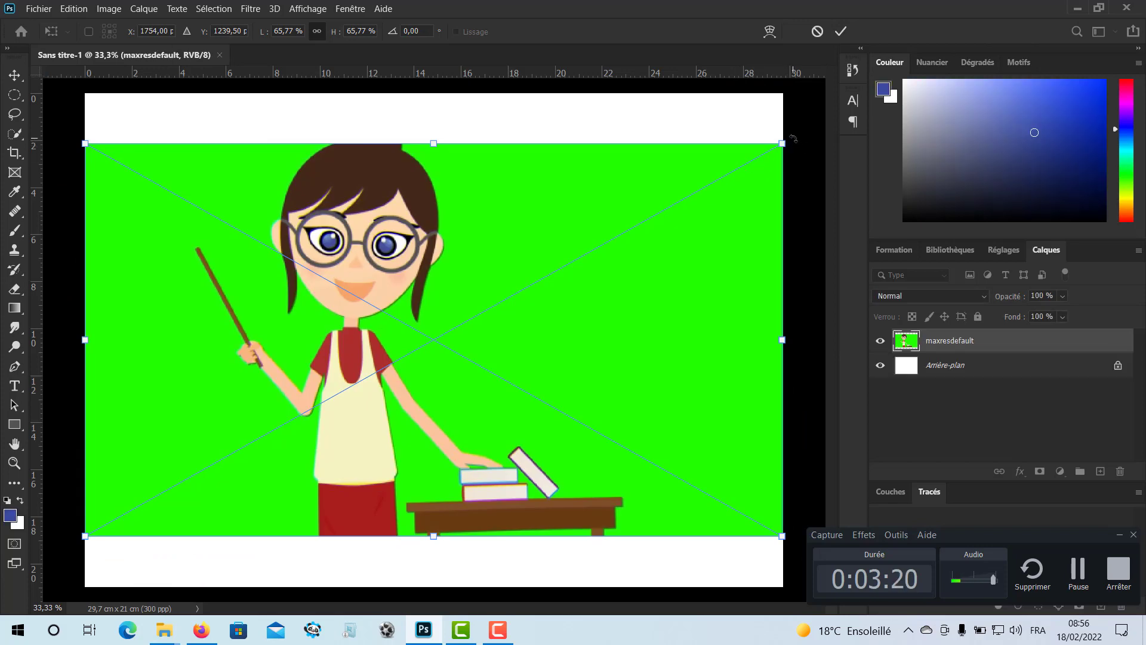
pyautogui.moveTo(802, 106); pyautogui.dragTo(751, 192)
# Flip the placed teacher image horizontally so that the pointer stick faces the opposite side.
pyautogui.rightClick(570, 257)
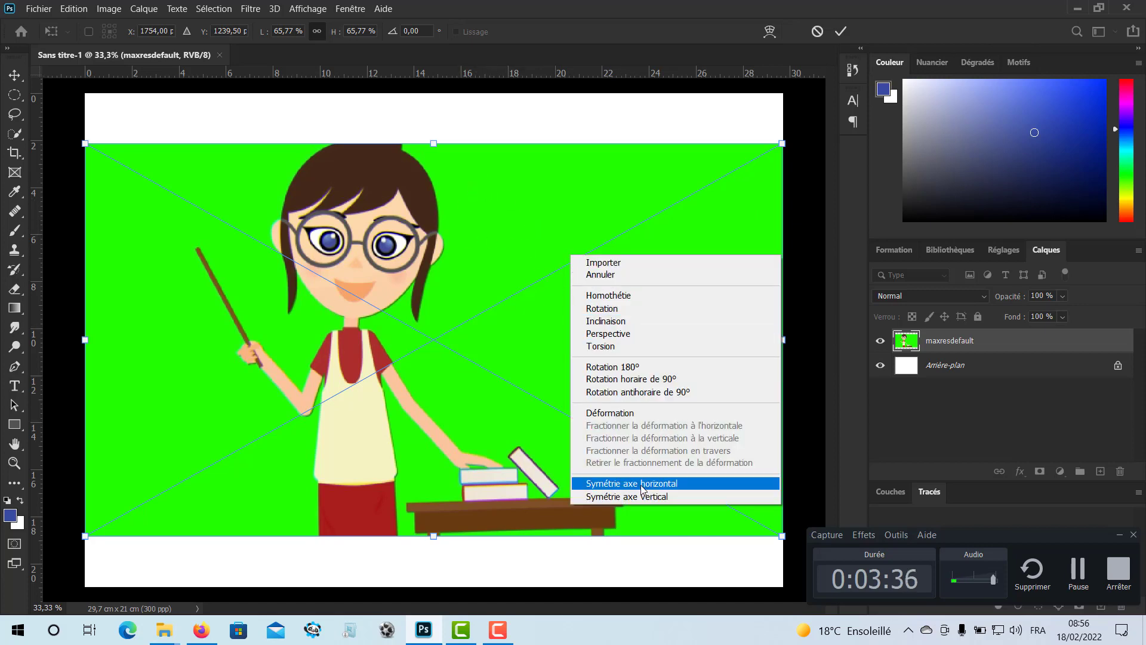
pyautogui.click(673, 489)
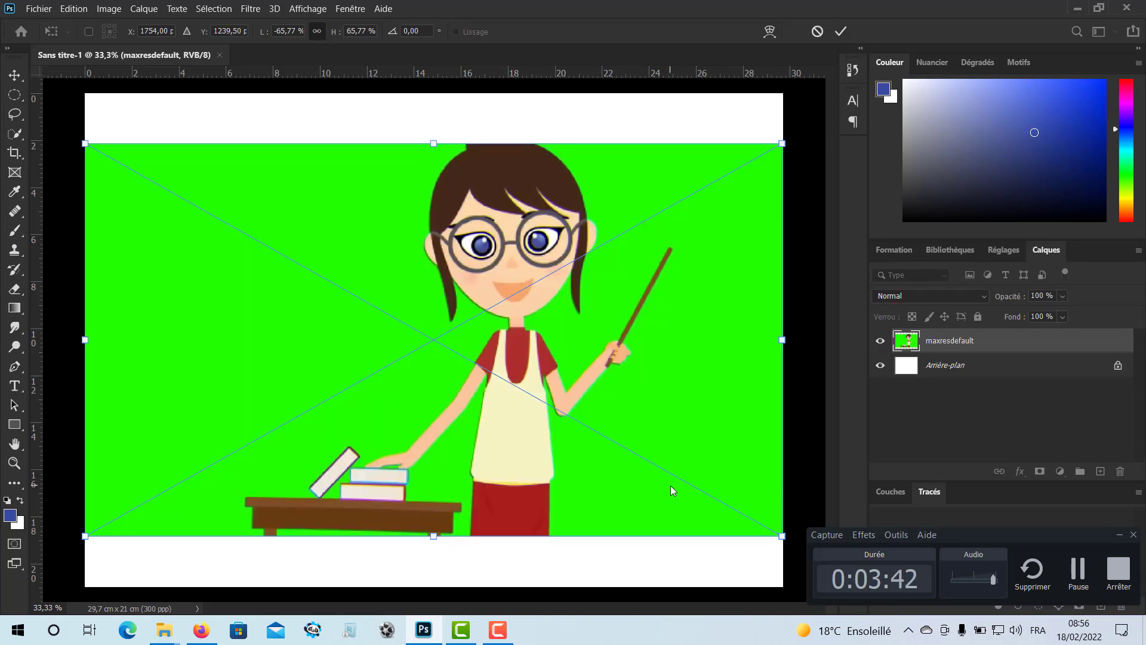
# Undo the horizontal flip of the placed teacher image.
pyautogui.hotkey('ctrl', 'z')
# Try flipping the placed teacher image vertically, and undo that flip.
pyautogui.rightClick(555, 312)
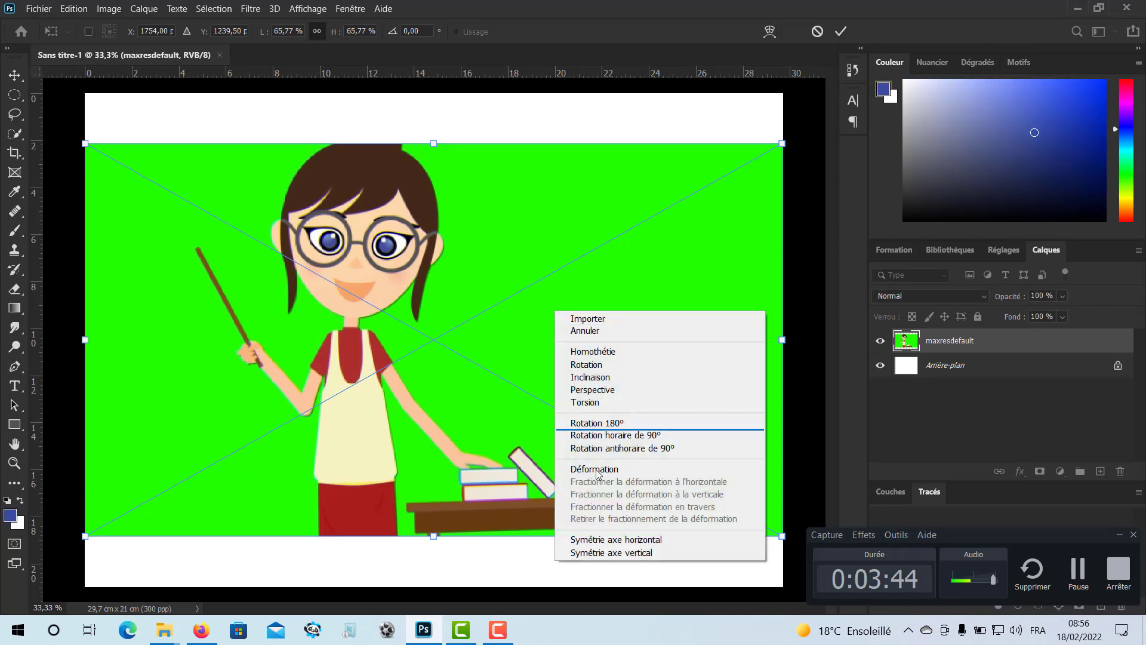
pyautogui.click(630, 552)
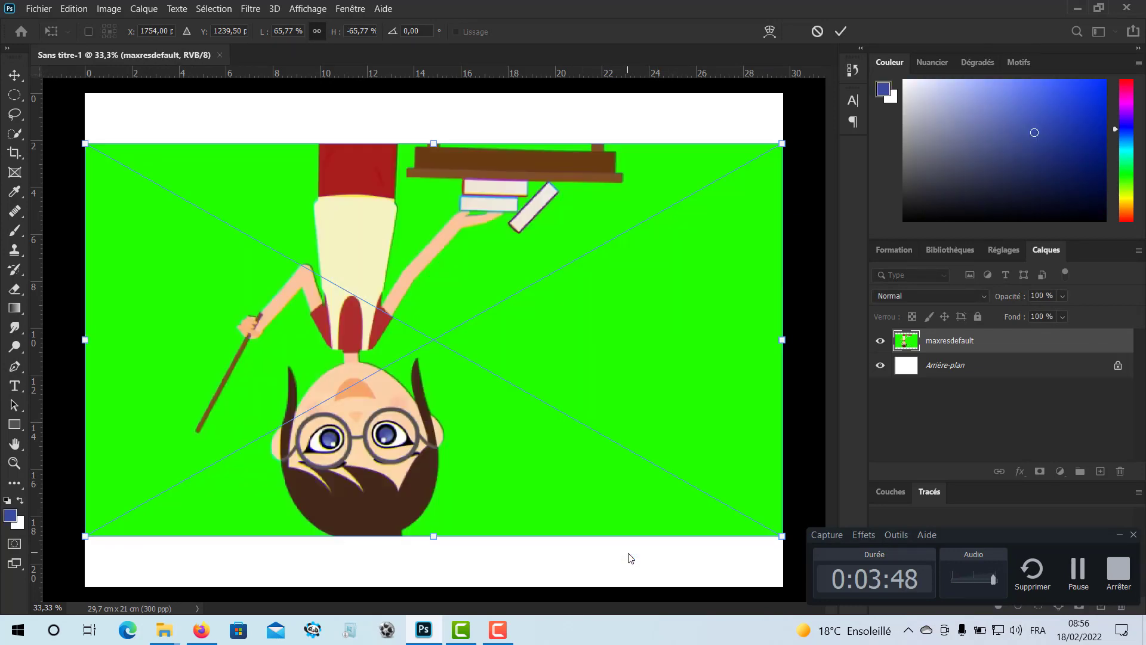
pyautogui.hotkey('ctrl', 'z')
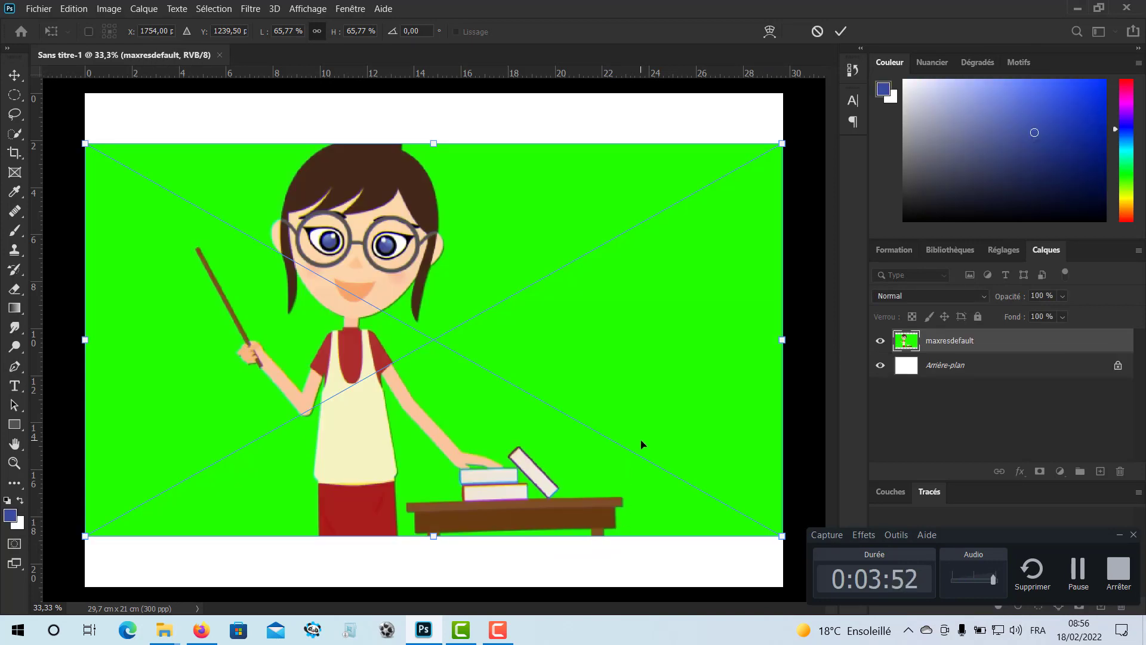
# Commit the placed teacher image and rasterize the maxresdefault layer.
pyautogui.press('p')
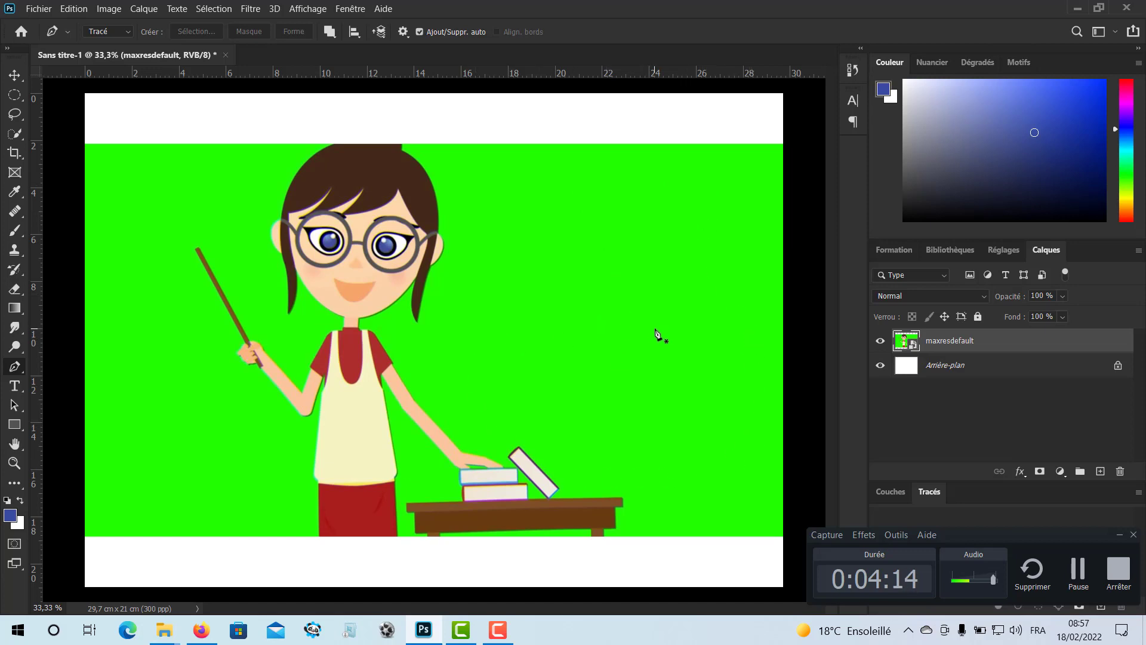
pyautogui.rightClick(955, 341)
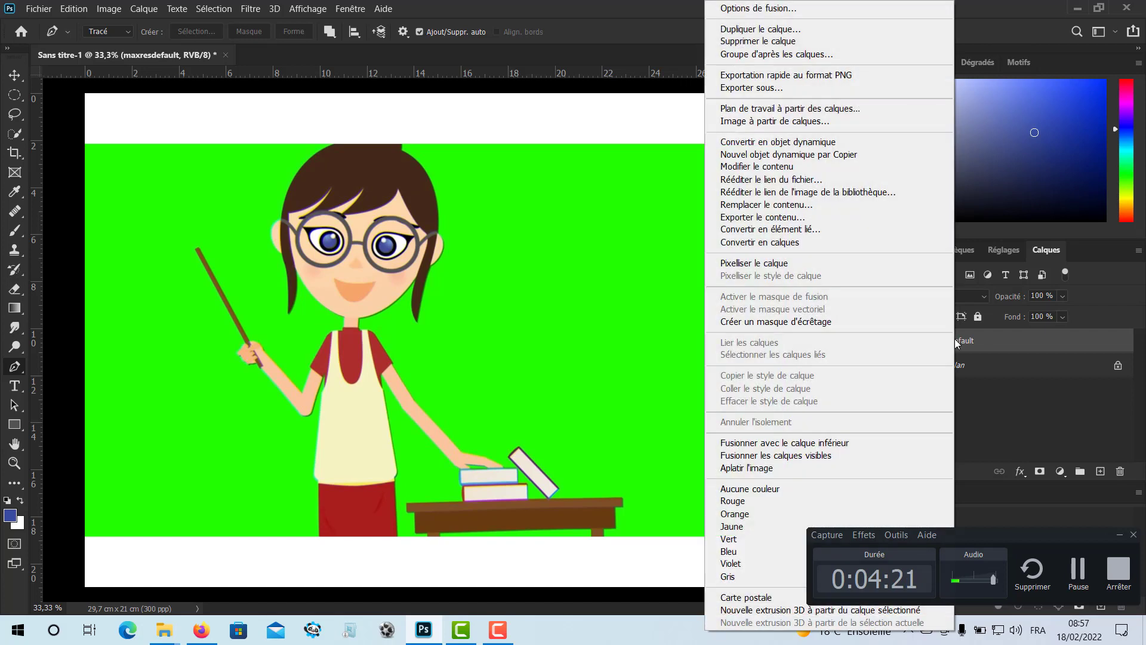
pyautogui.click(795, 263)
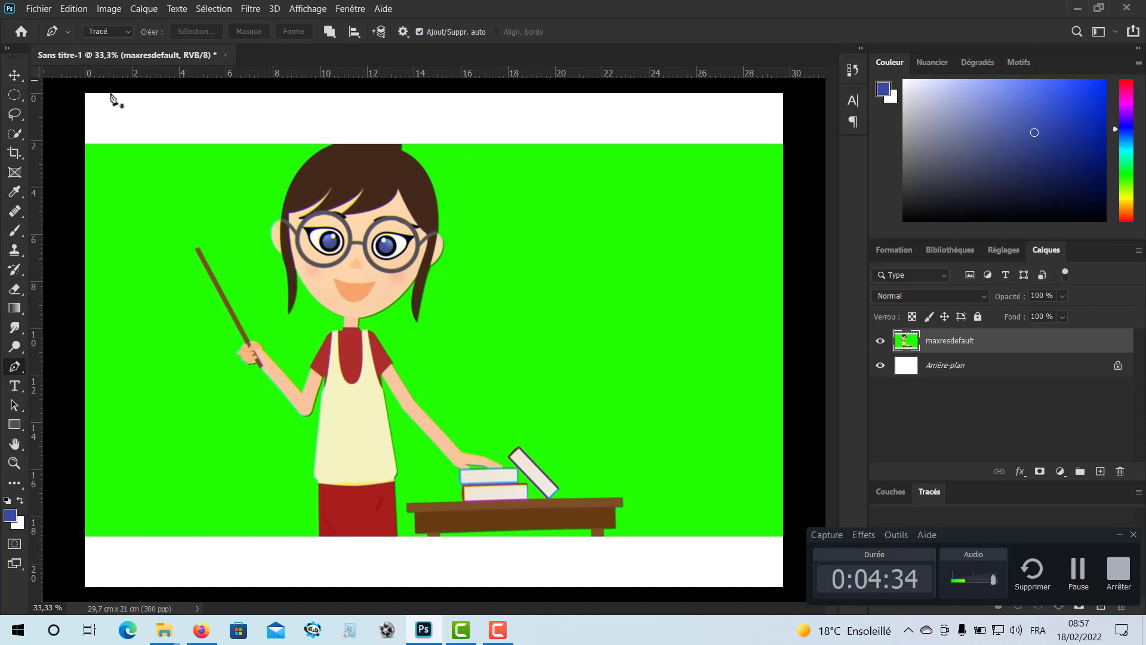
# Select the green background on both sides of the teacher with the Magic Wand in add-to-selection mode and delete it.
pyautogui.click(14, 133)
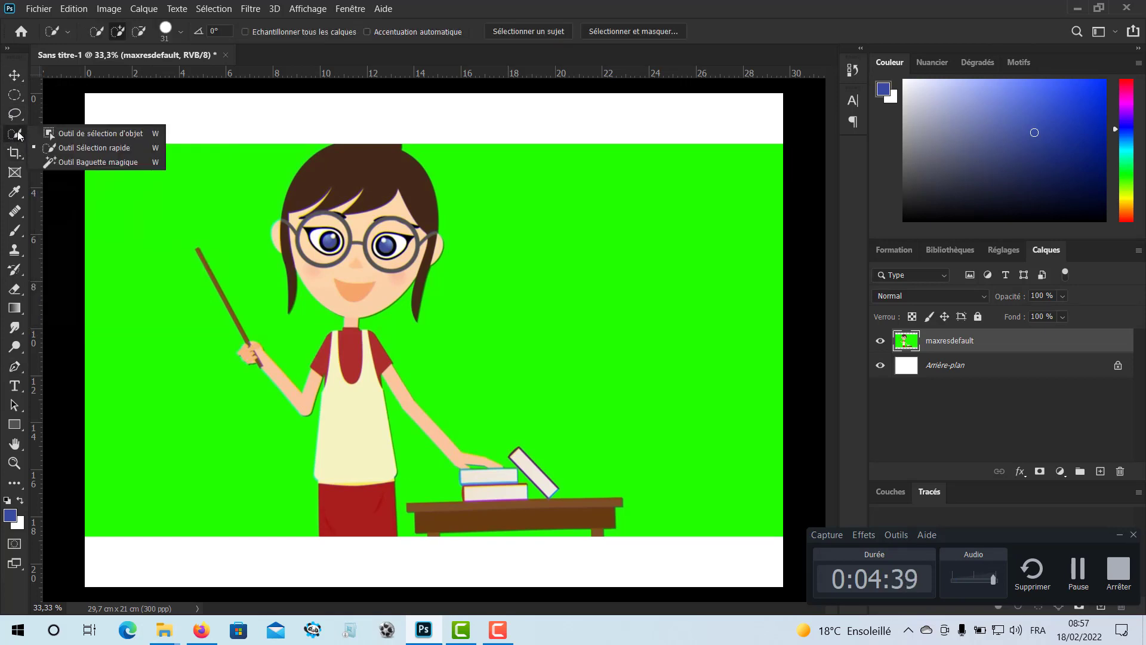
pyautogui.click(113, 161)
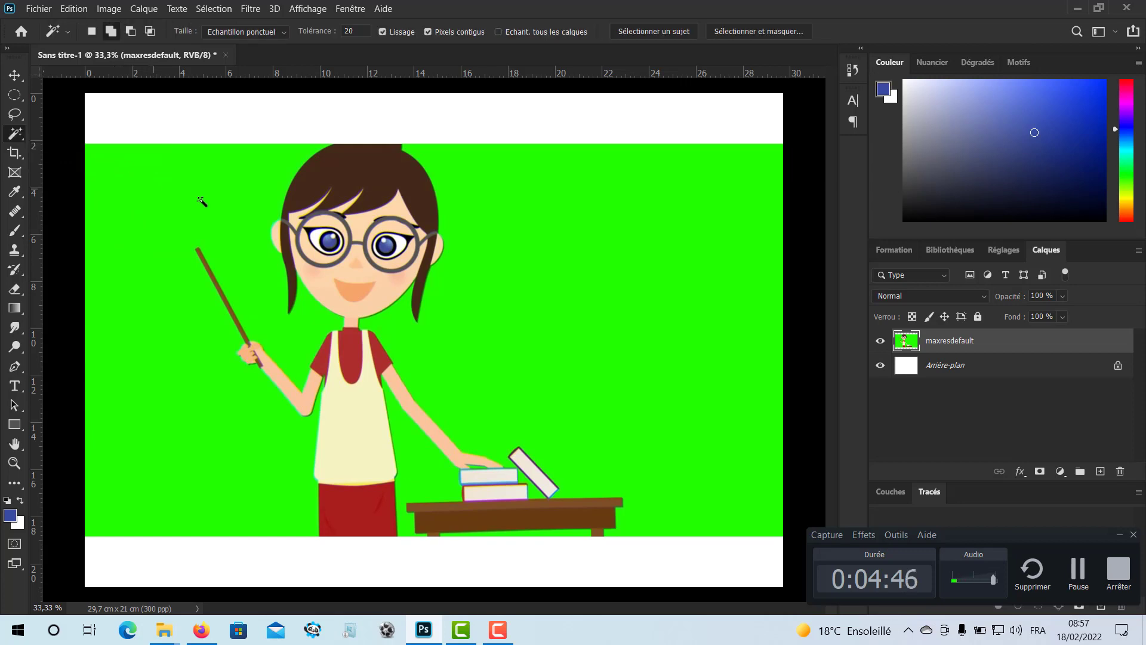
pyautogui.click(604, 222)
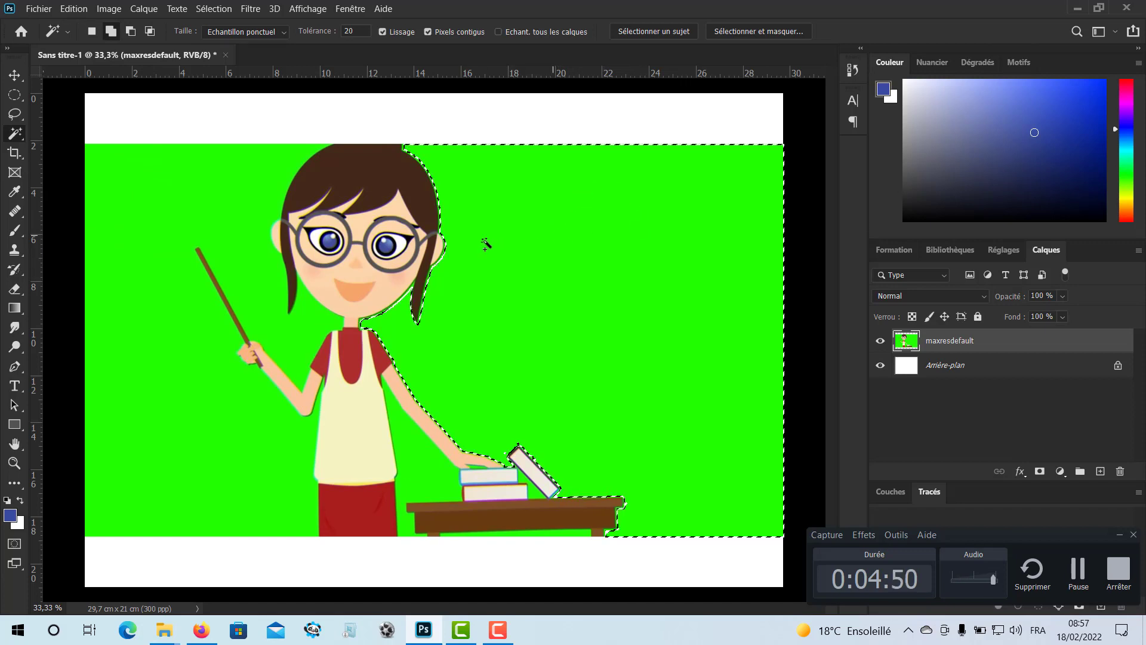
pyautogui.click(111, 32)
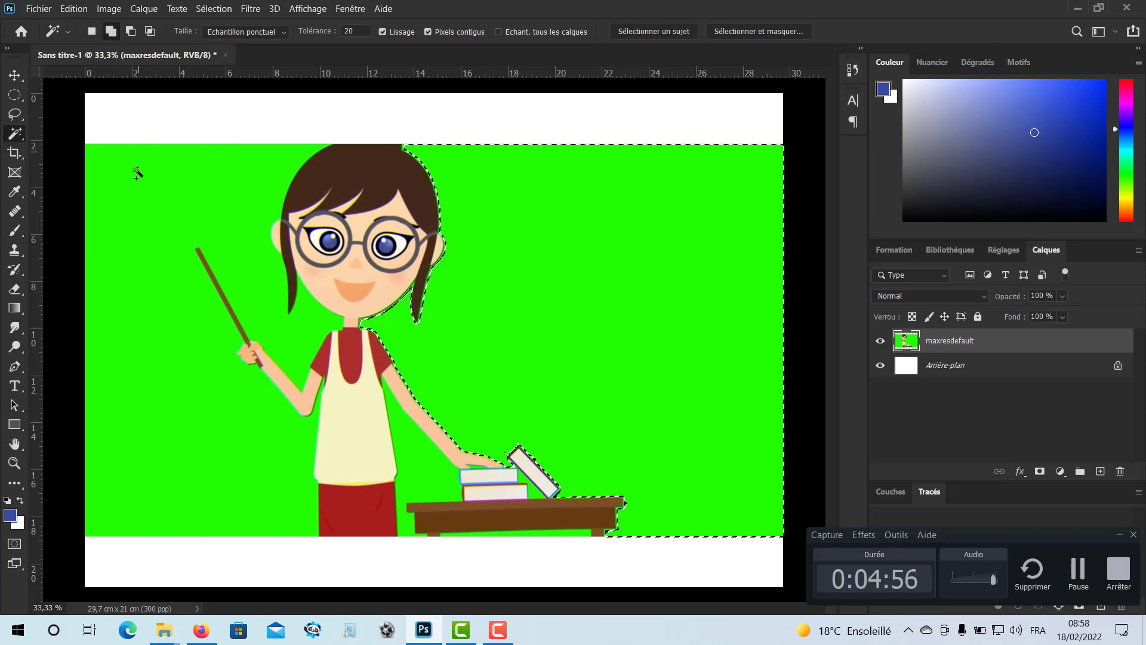
pyautogui.click(133, 195)
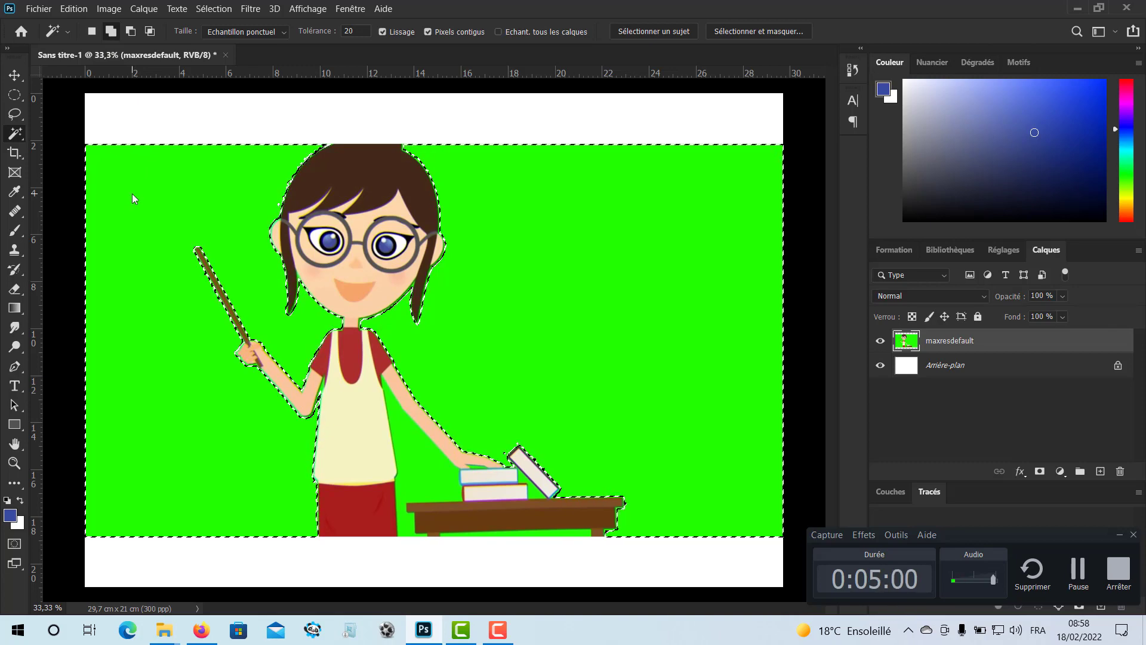
pyautogui.press('Delete')
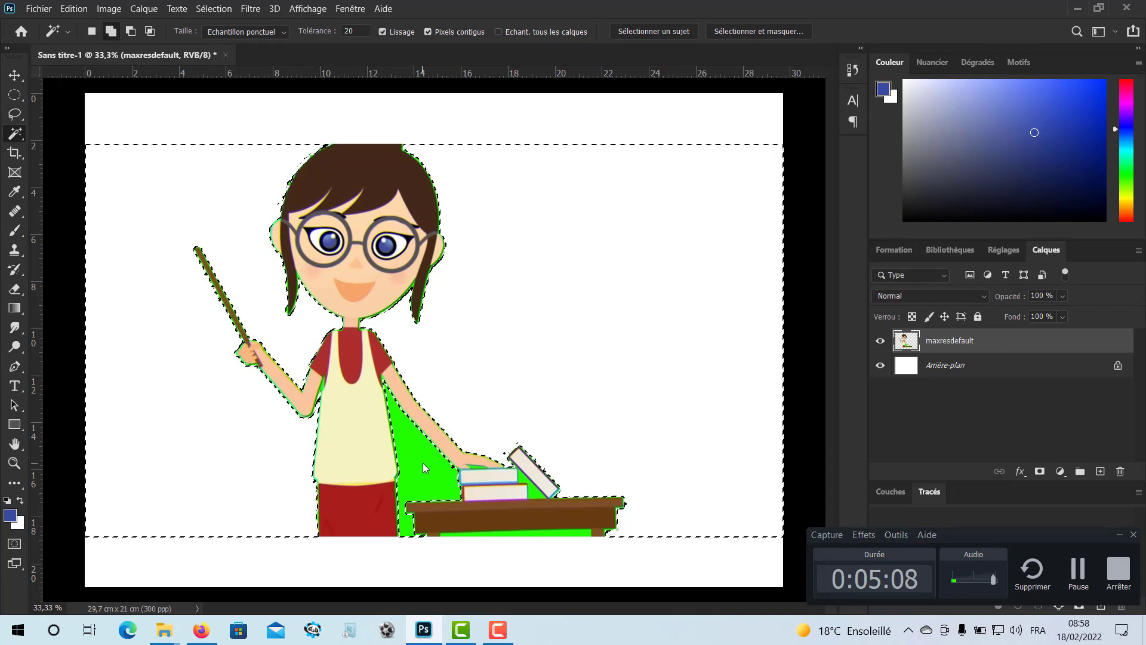
# Delete the enclosed green patches between the arm and body, under the table and between the books, and deselect.
pyautogui.press('Delete')
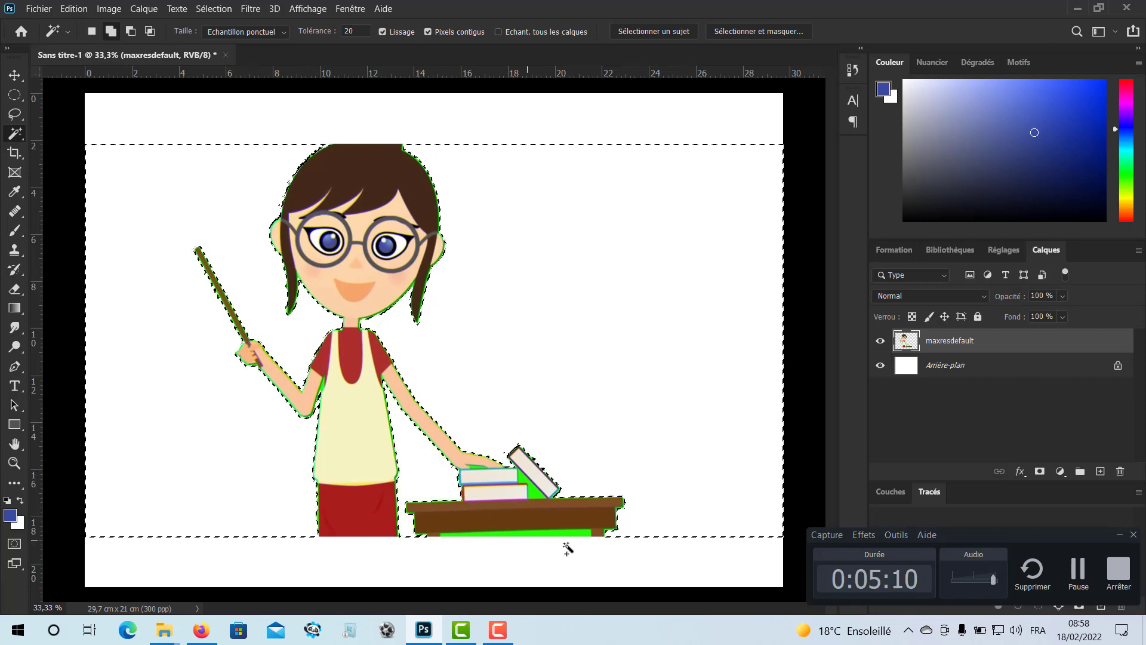
pyautogui.click(570, 532)
pyautogui.press('Delete')
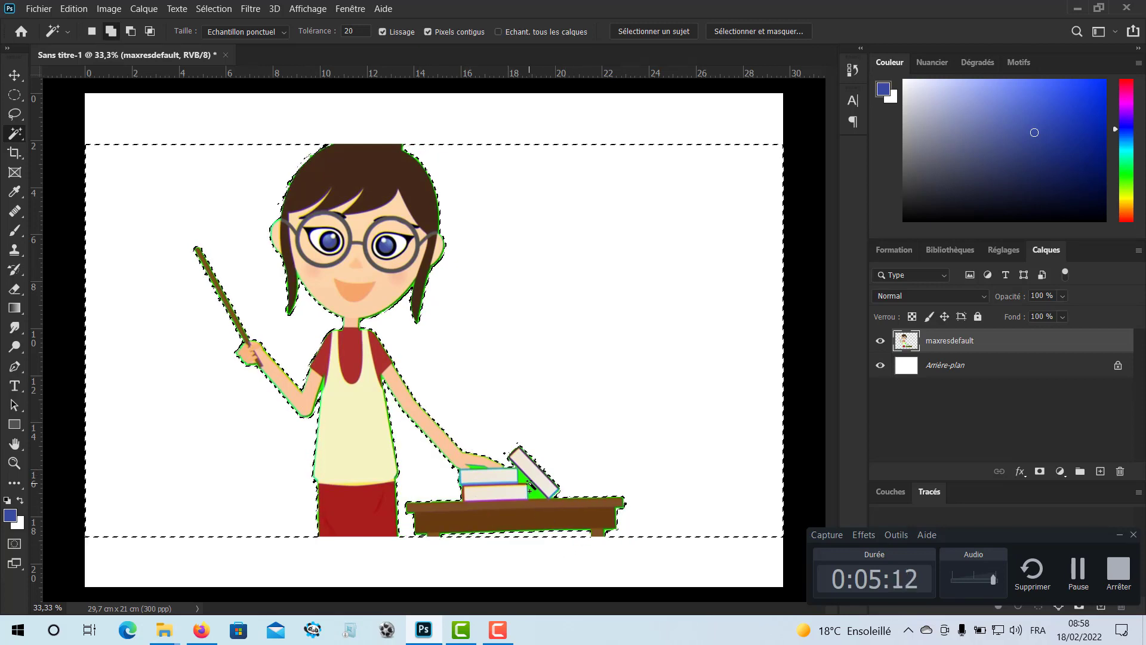
pyautogui.click(533, 490)
pyautogui.press('Delete')
pyautogui.hotkey('ctrl', 'd')
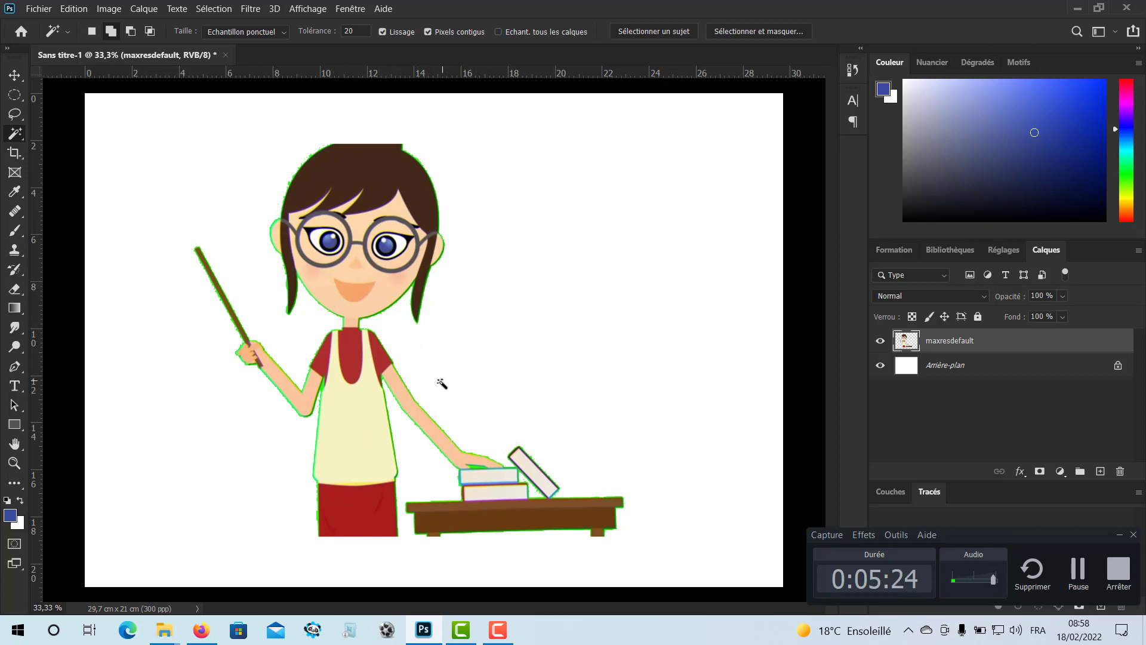
# Set the Magic Wand tolerance to 40 and delete the green patch under the hand resting on the books.
pyautogui.scroll(5, 514, 475)
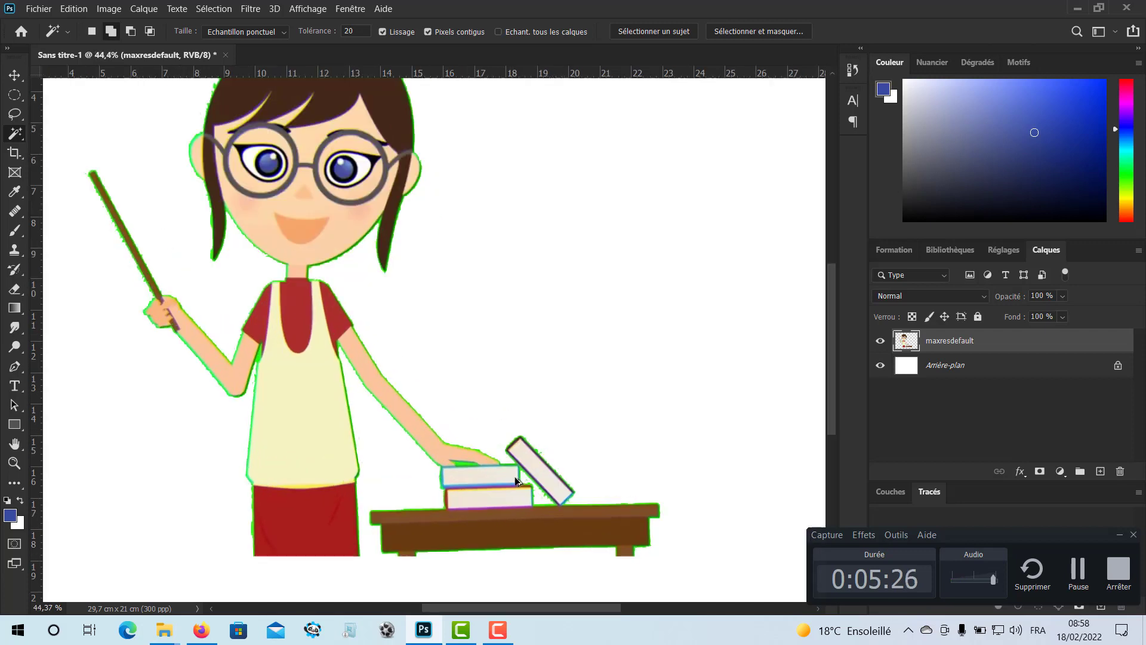
pyautogui.scroll(1, 514, 475)
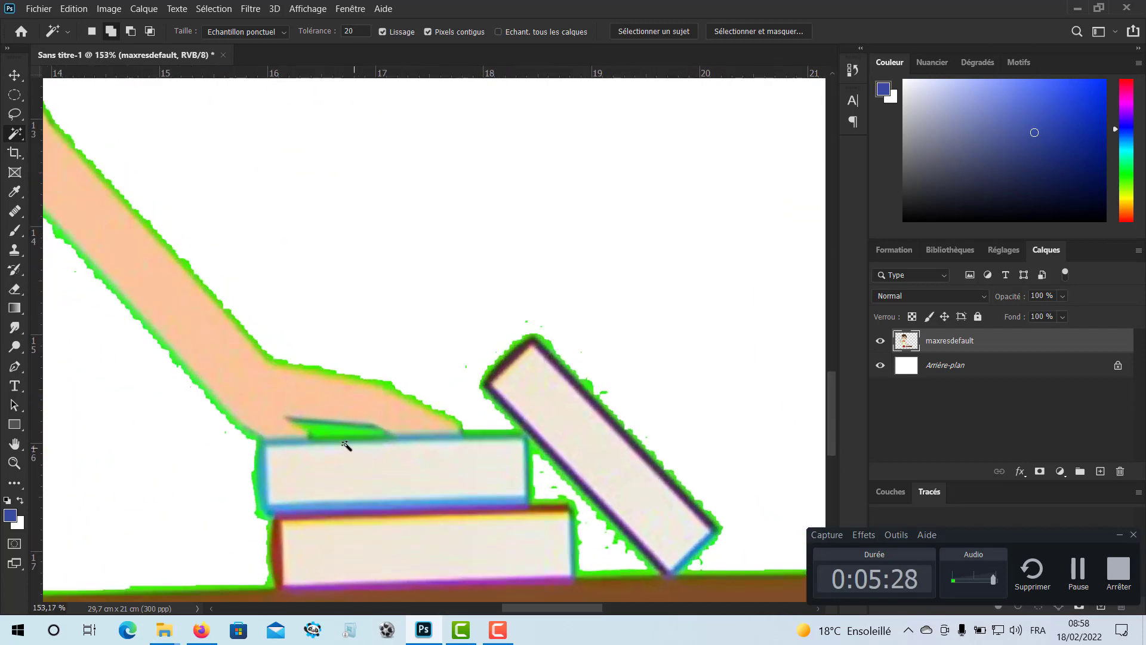
pyautogui.click(336, 431)
pyautogui.click(355, 31)
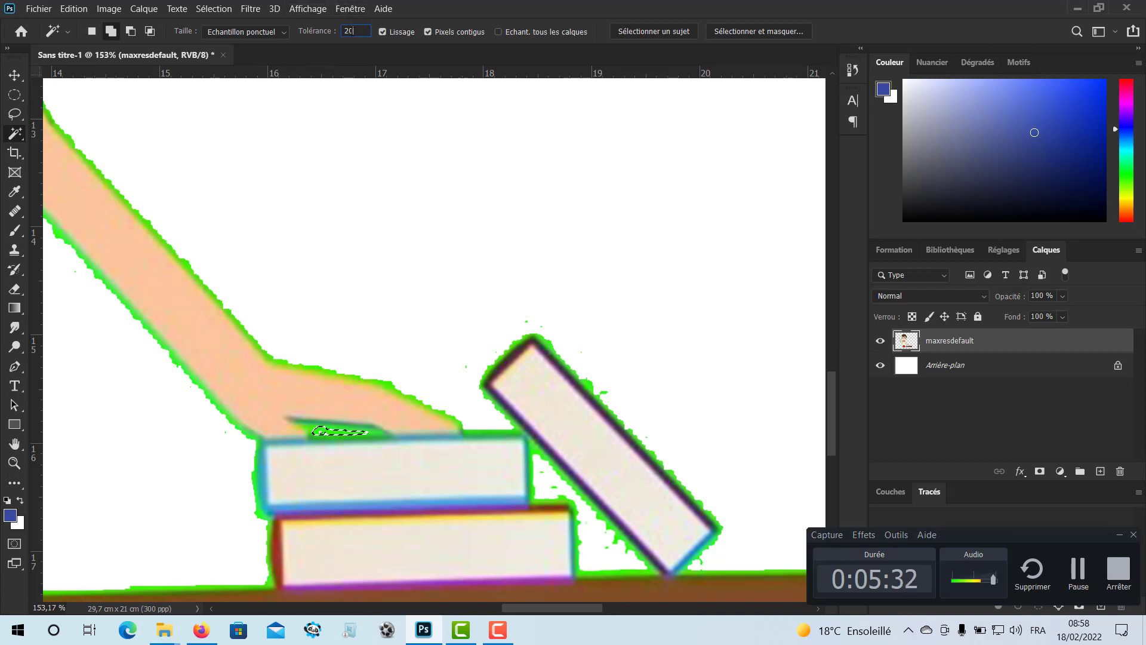
pyautogui.press('BackSpace')
pyautogui.press('BackSpace')
pyautogui.write('40')
pyautogui.hotkey('ctrl', 'd')
pyautogui.click(332, 427)
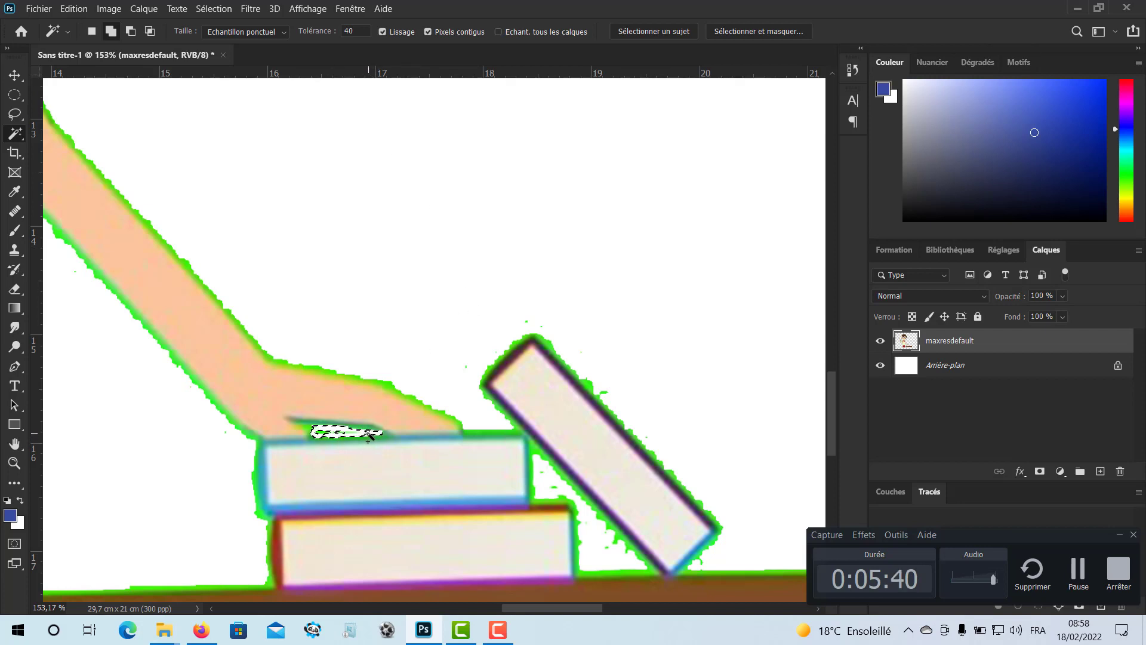
pyautogui.hotkey('ctrl', 'd')
# Select the leftover green strip under the hand, extend the selection to all similar green pixels, delete them and deselect.
pyautogui.scroll(5, 340, 431)
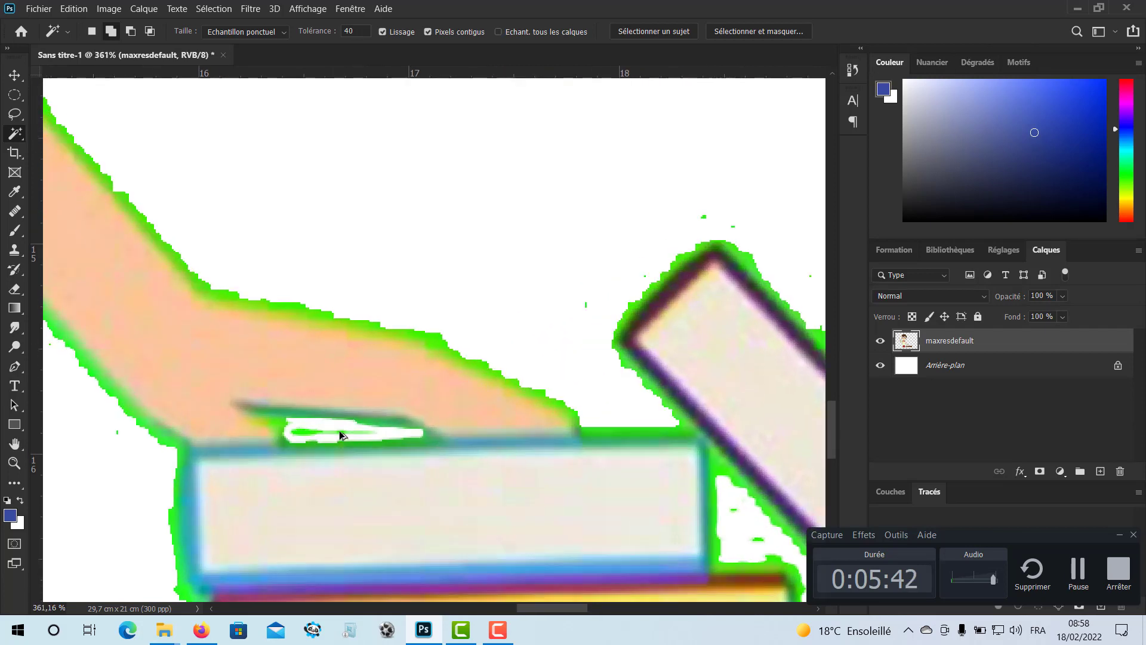
pyautogui.click(348, 431)
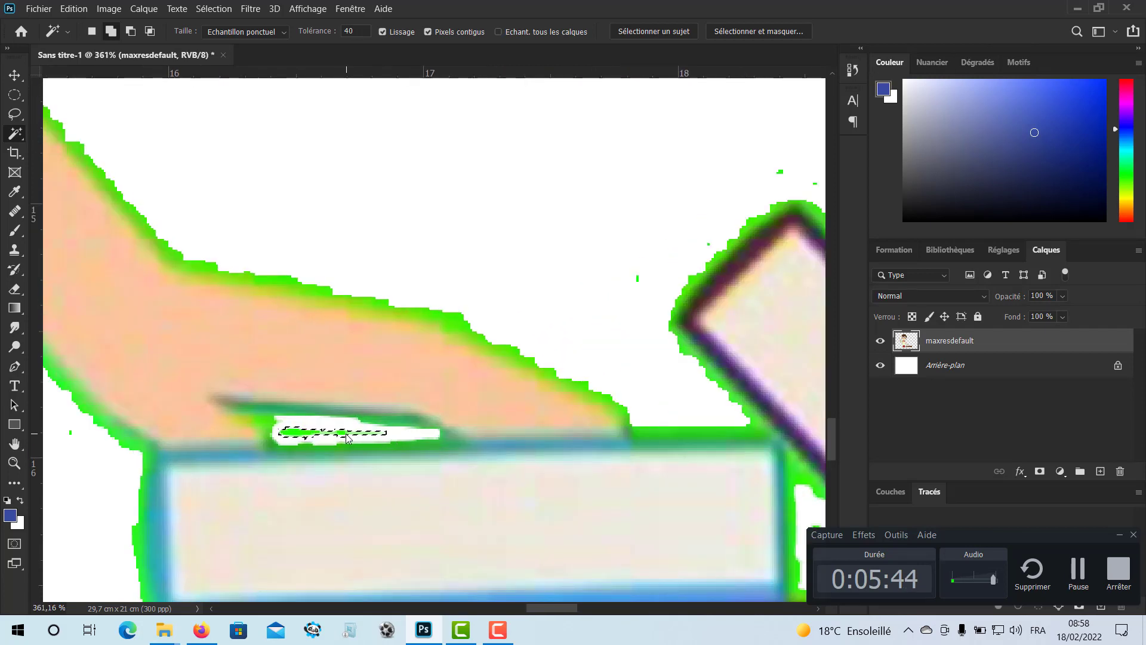
pyautogui.rightClick(347, 432)
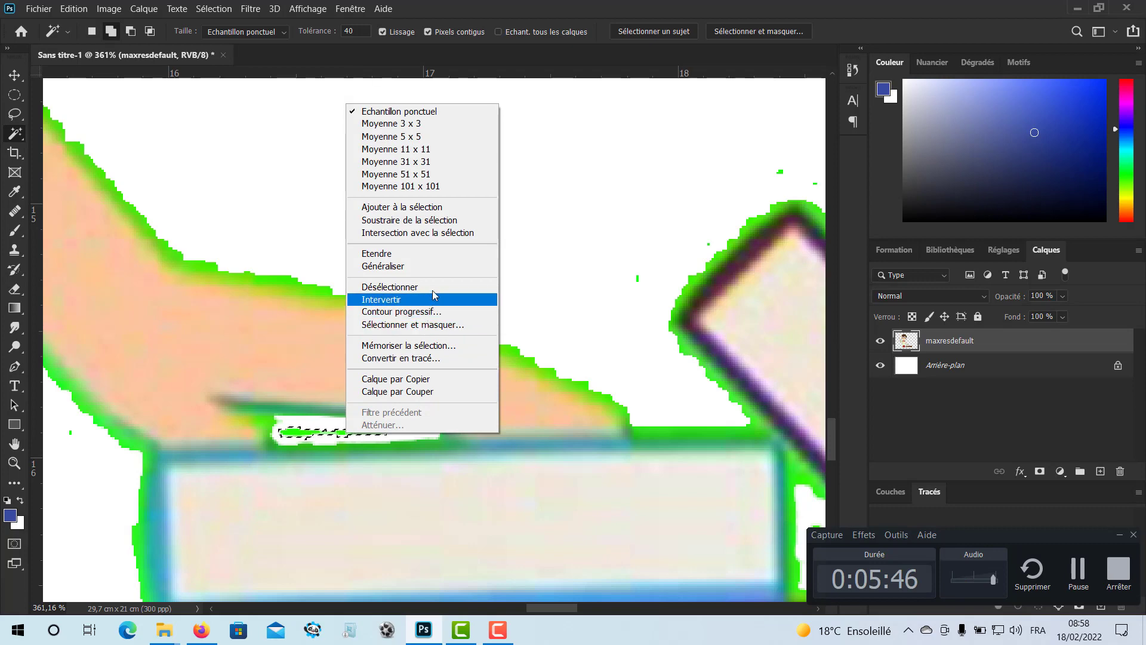
pyautogui.click(431, 266)
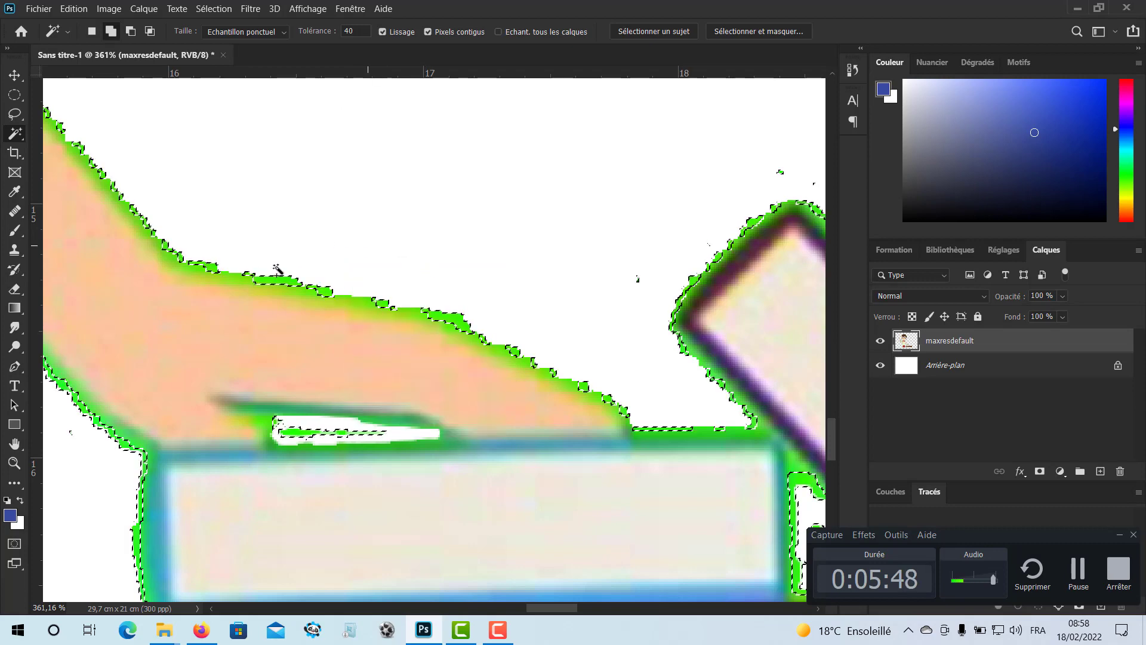
pyautogui.scroll(-10, 363, 416)
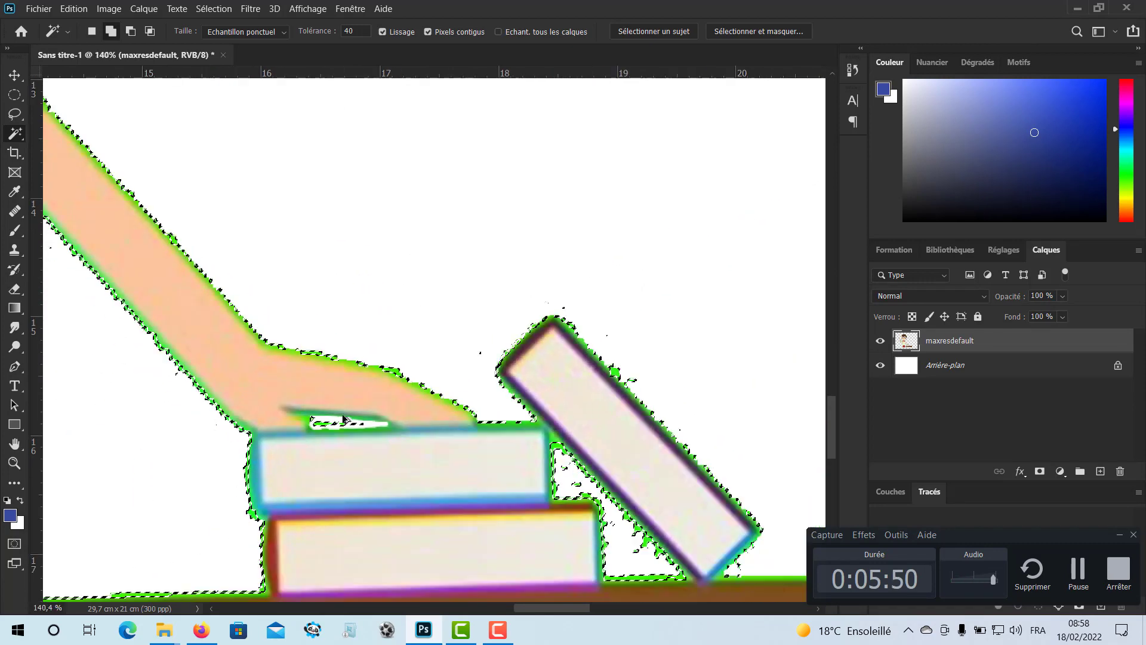
pyautogui.scroll(-4, 343, 418)
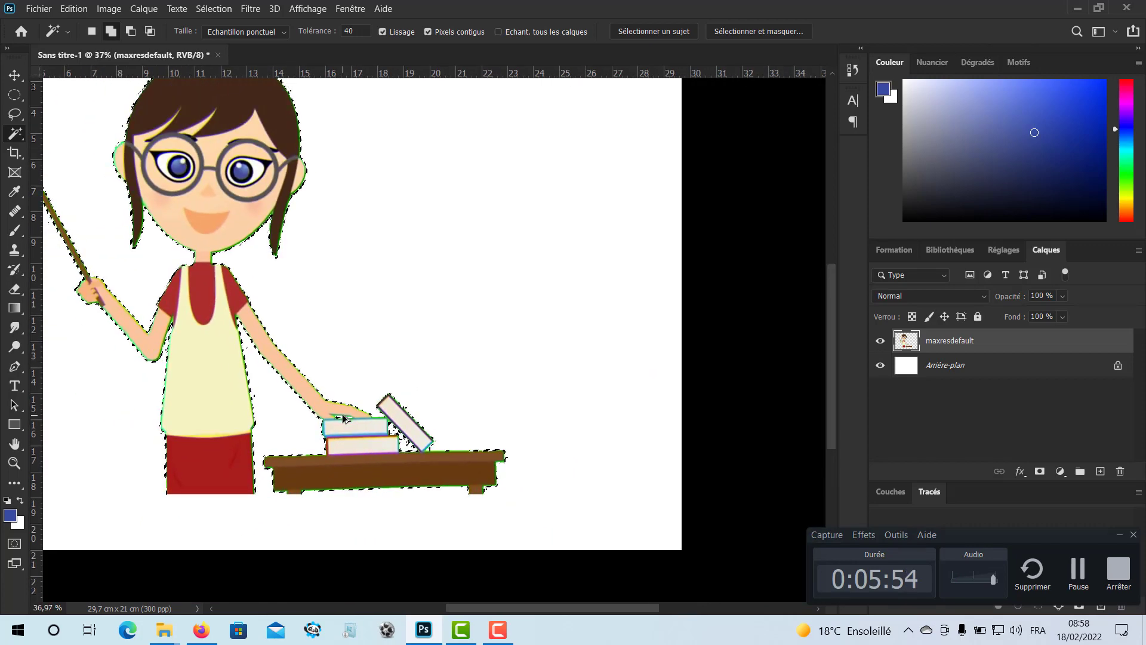
pyautogui.hotkey('ctrl', 'd')
pyautogui.scroll(-3, 343, 413)
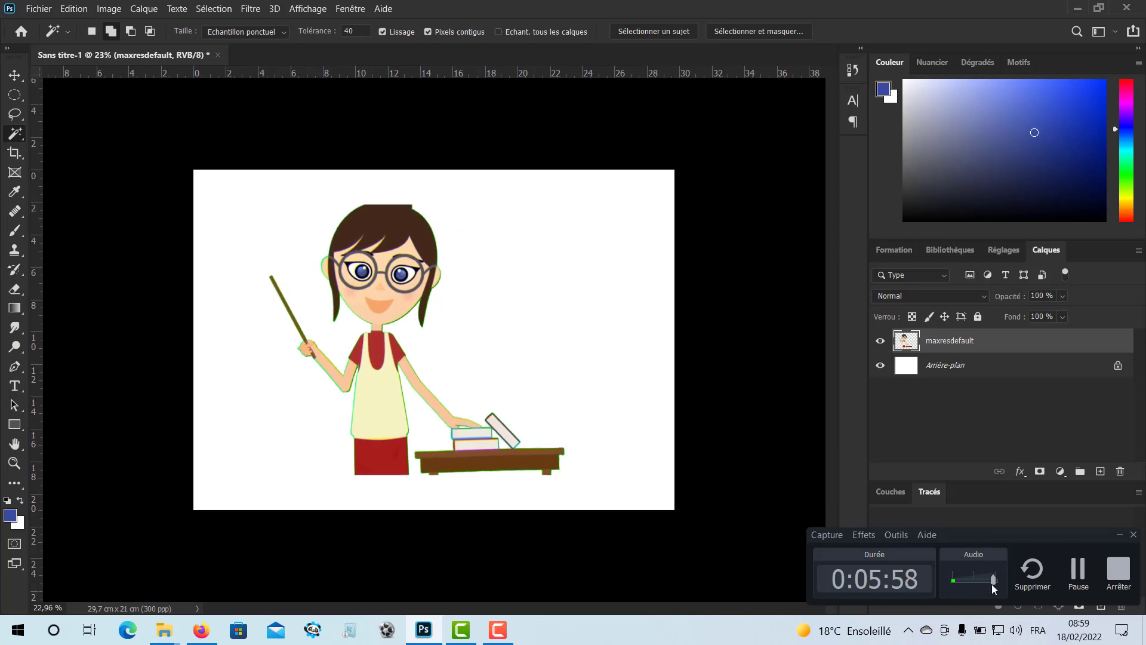
# Move the cut-out teacher and desk down so that they rest on the lower edge of the page.
pyautogui.click(1119, 535)
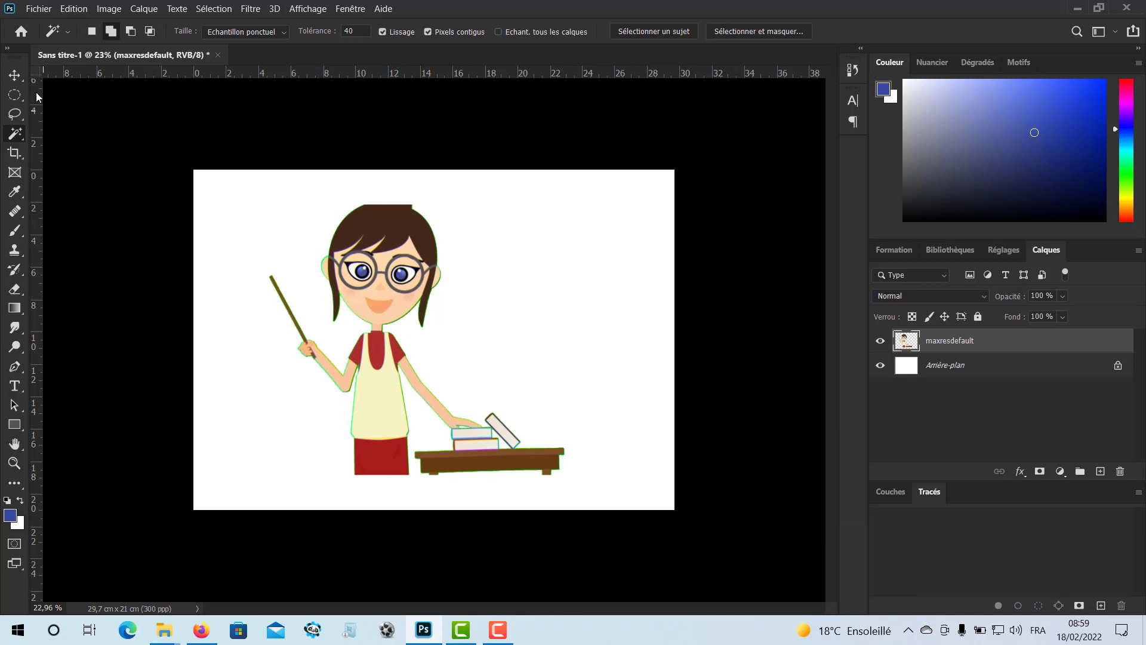
pyautogui.click(14, 74)
pyautogui.moveTo(357, 410); pyautogui.dragTo(405, 452)
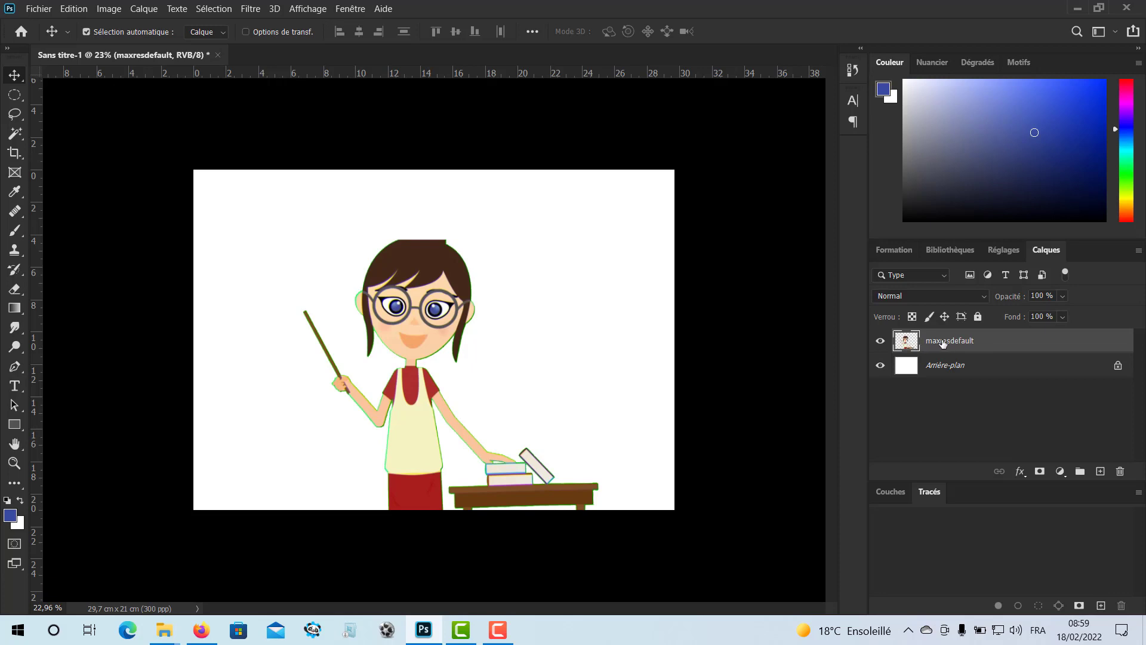
# Load the teacher cut-out's outline as a selection from its layer and expand it by 3 pixels.
pyautogui.keyDown('ctrl'); pyautogui.click(907, 341); pyautogui.keyUp('ctrl')
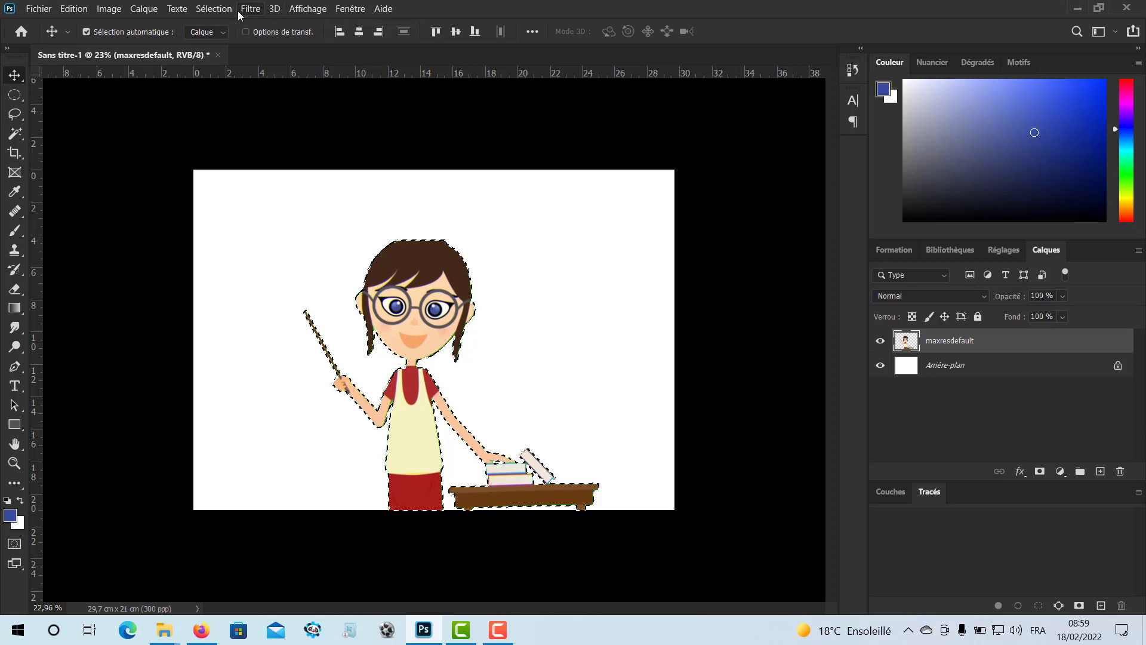
pyautogui.click(206, 10)
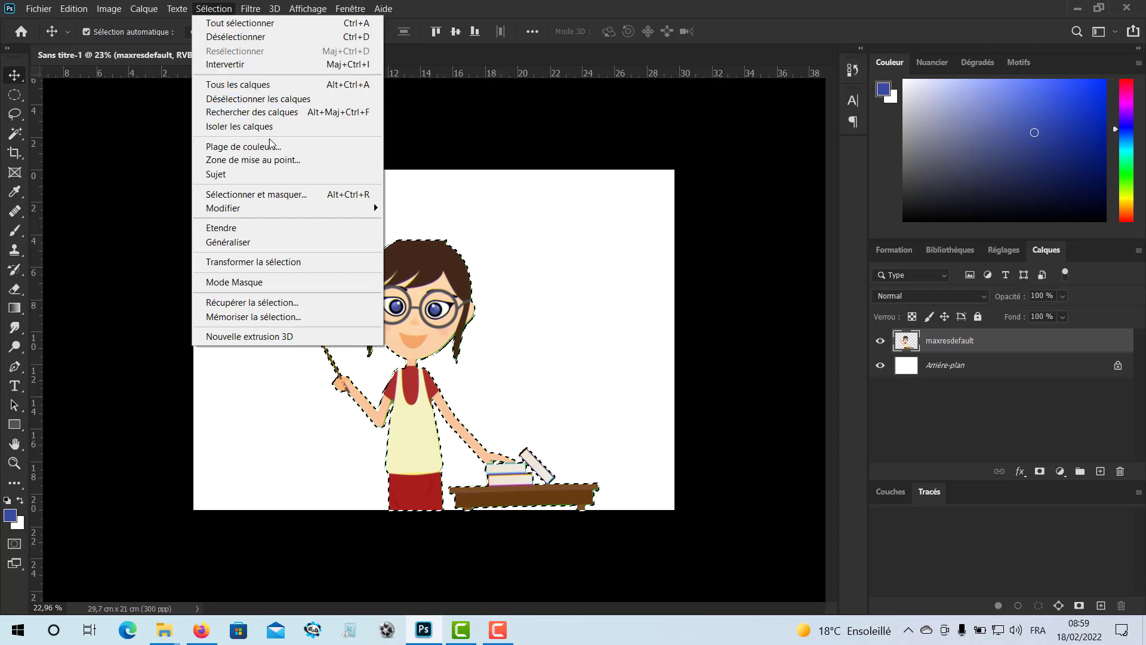
pyautogui.moveTo(313, 213)
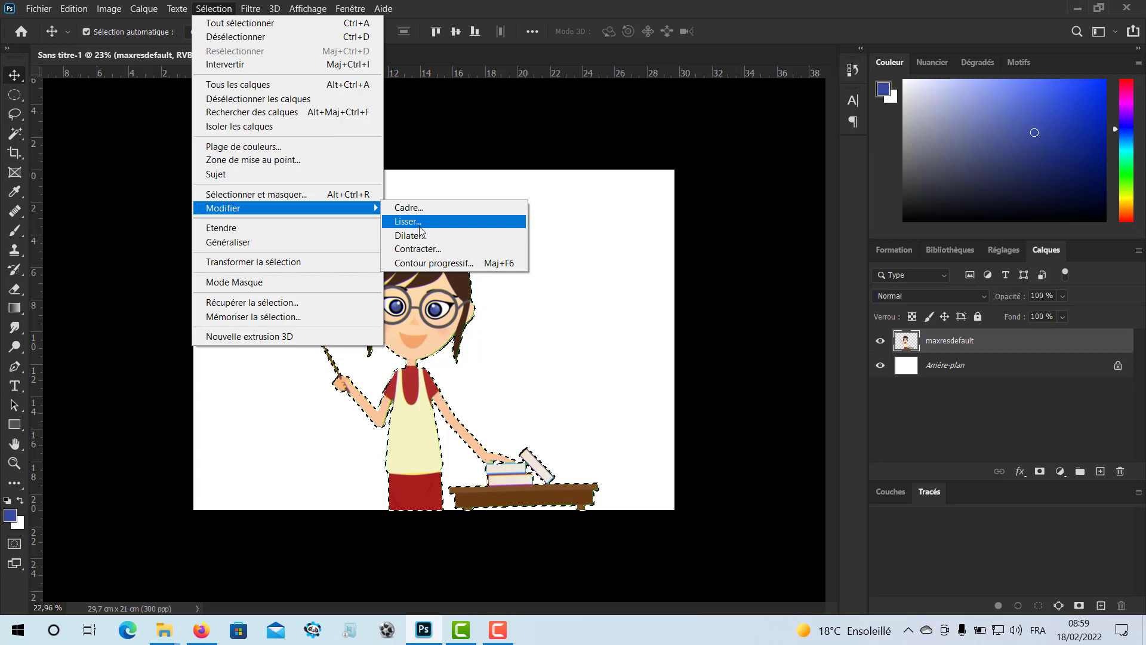
pyautogui.click(448, 238)
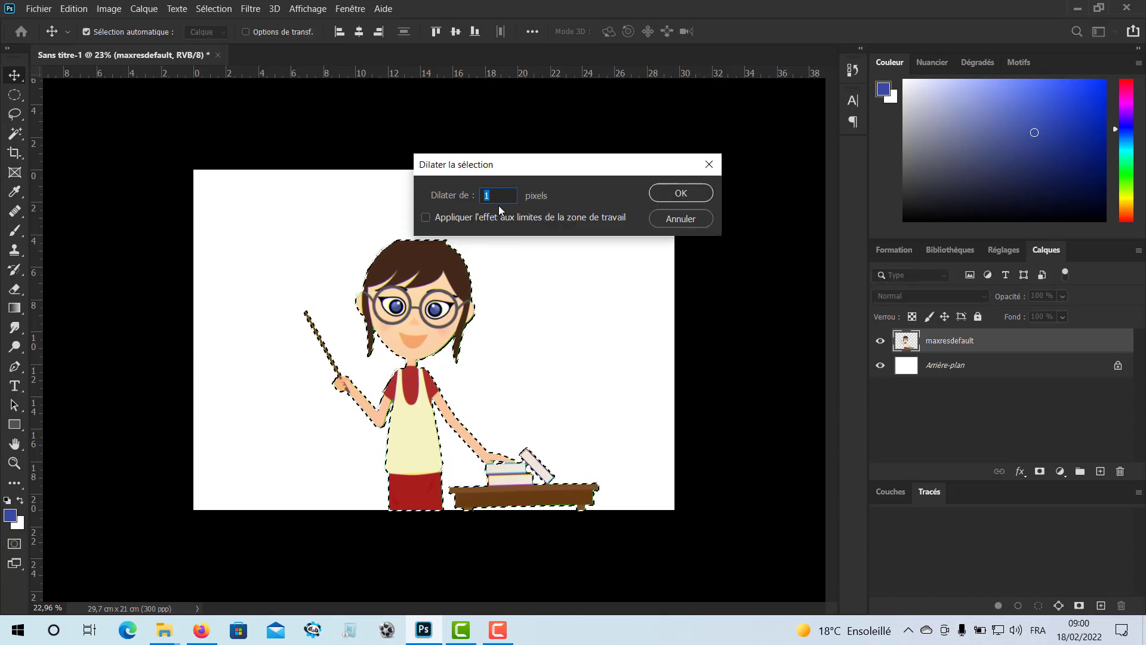
pyautogui.write('3')
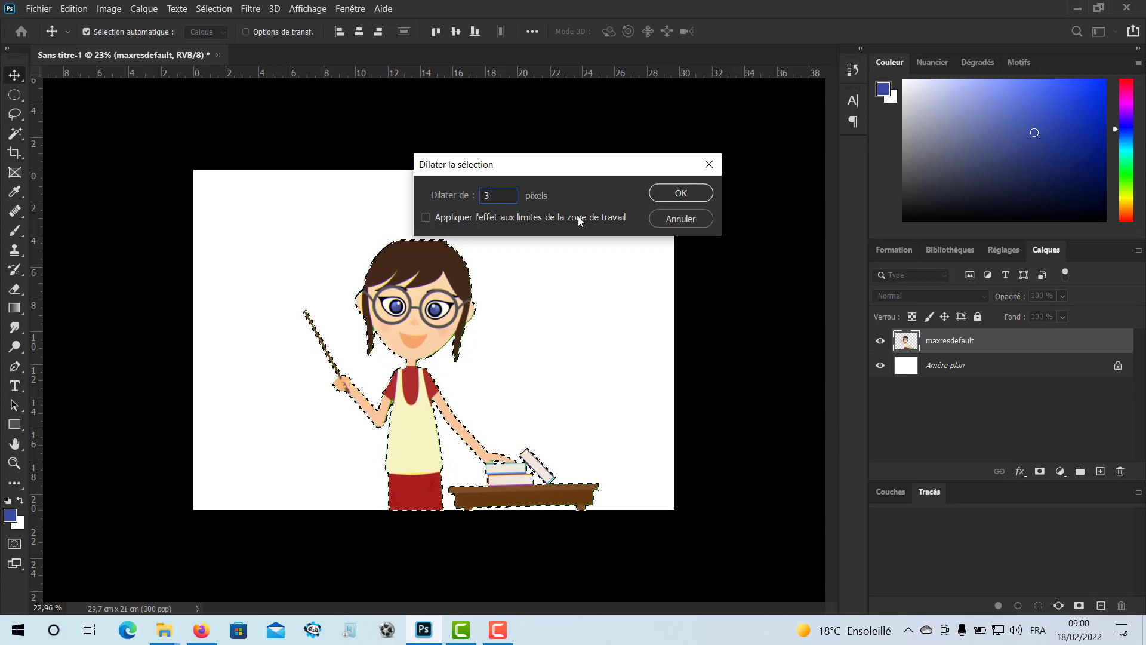
pyautogui.click(667, 192)
pyautogui.scroll(2, 462, 257)
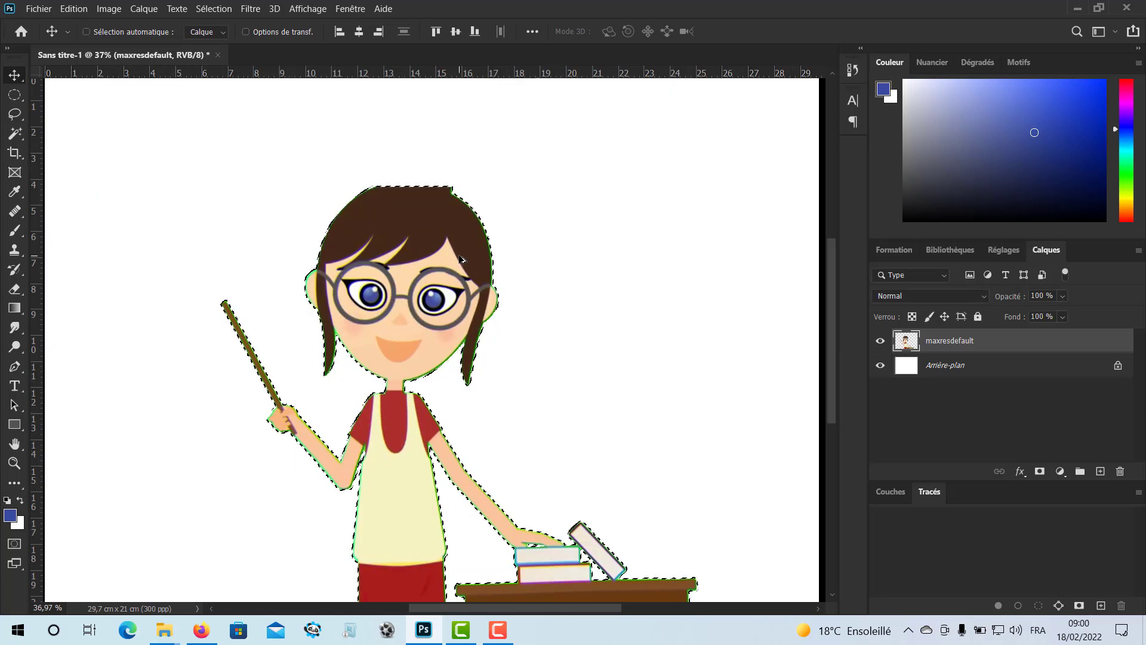
pyautogui.scroll(4, 462, 257)
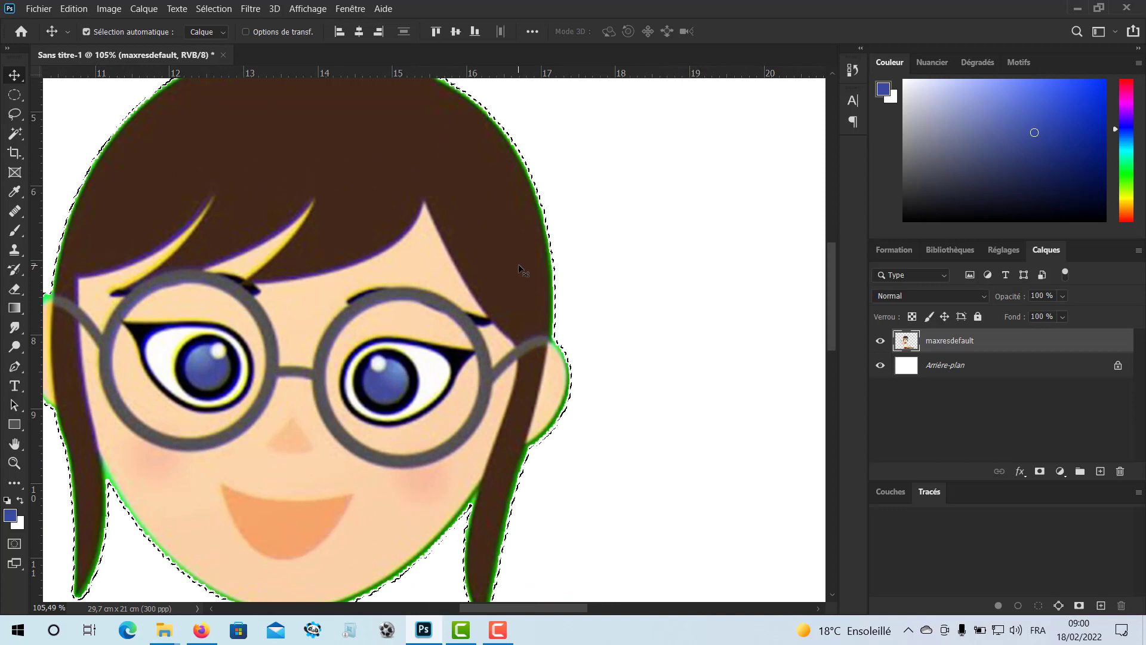
pyautogui.press('Delete')
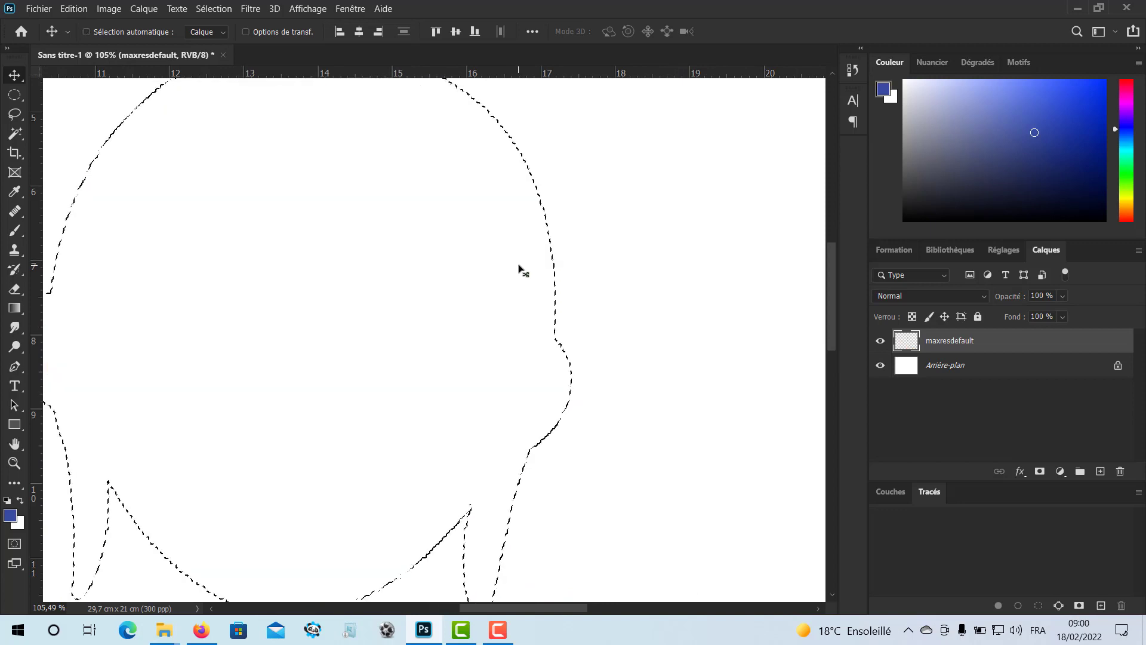
pyautogui.hotkey('ctrl', 'z')
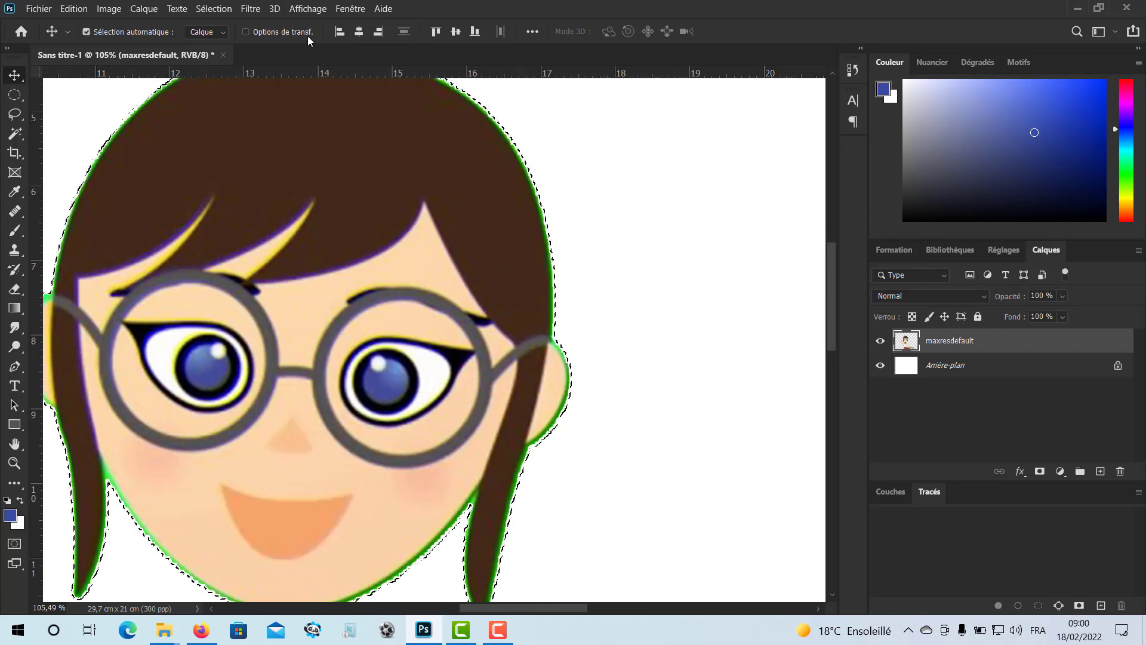
pyautogui.click(213, 9)
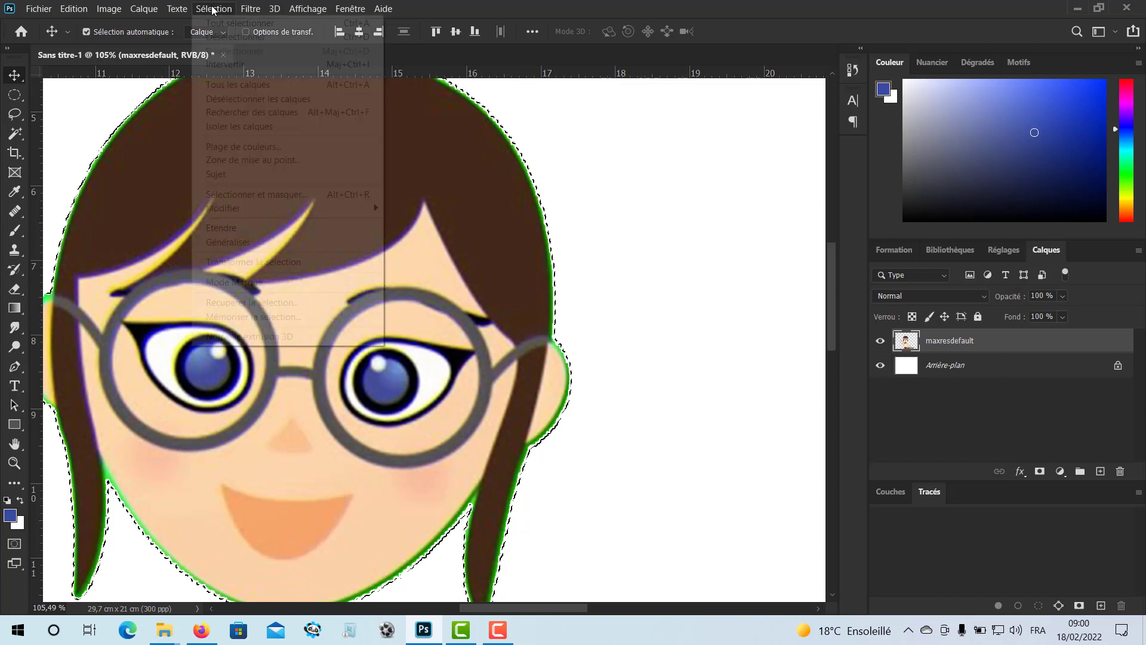
pyautogui.click(230, 64)
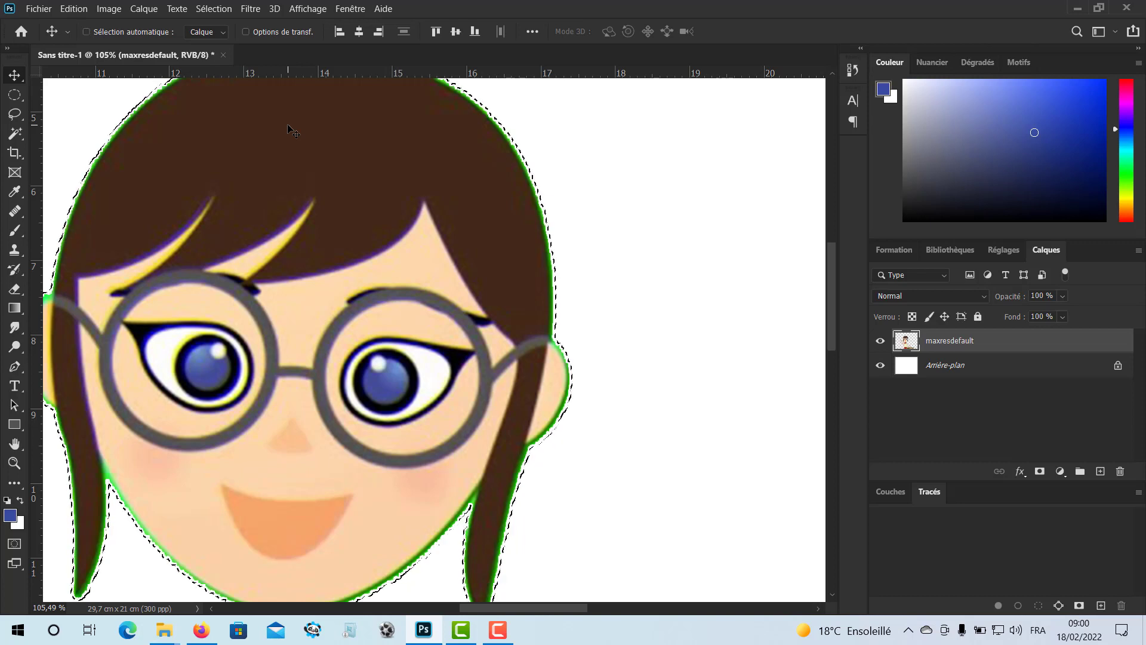
pyautogui.press('ctrl')
pyautogui.hotkey('ctrl', 'd')
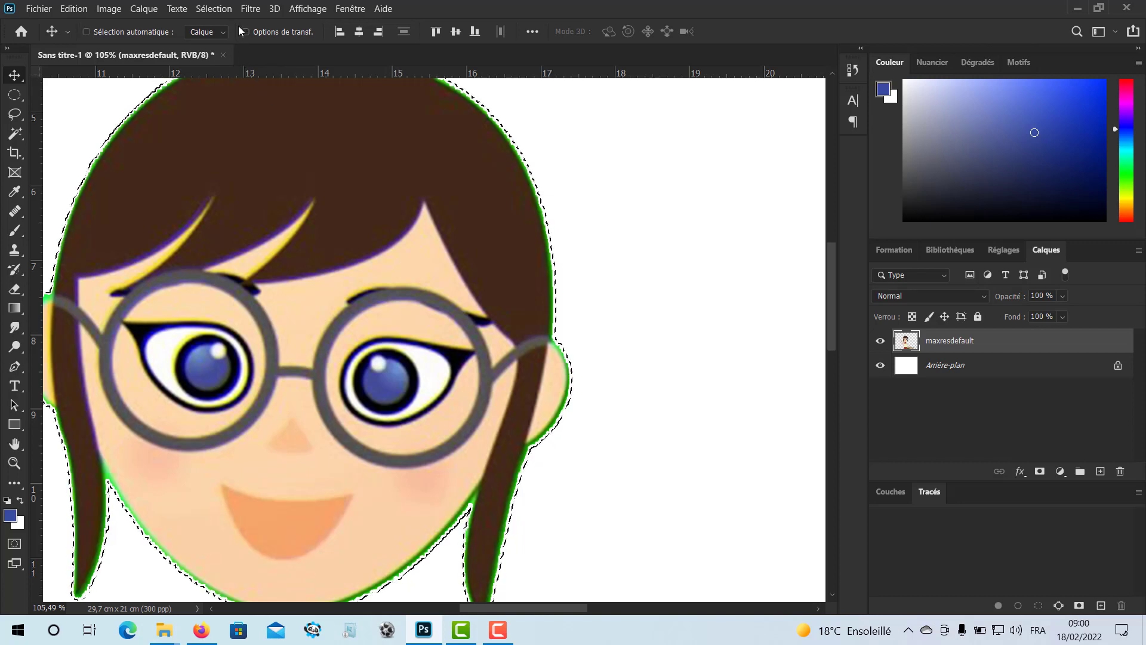
# Reload the teacher cut-out's outline as a selection from its layer and contract it by 3 pixels.
pyautogui.keyDown('ctrl'); pyautogui.click(906, 344); pyautogui.keyUp('ctrl')
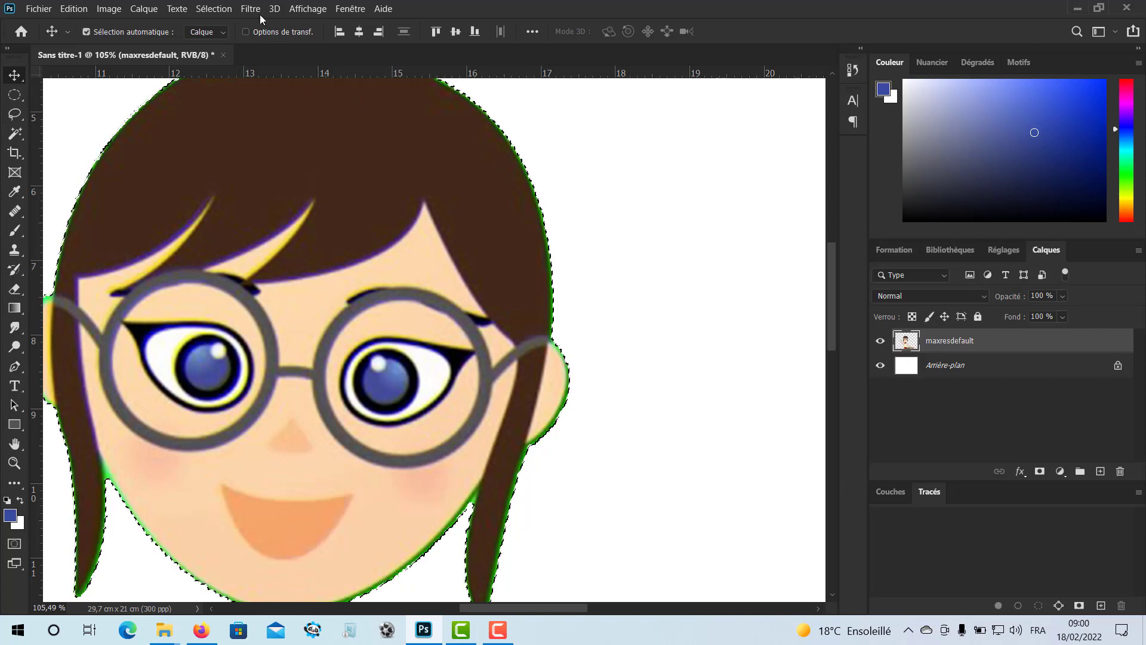
pyautogui.click(213, 9)
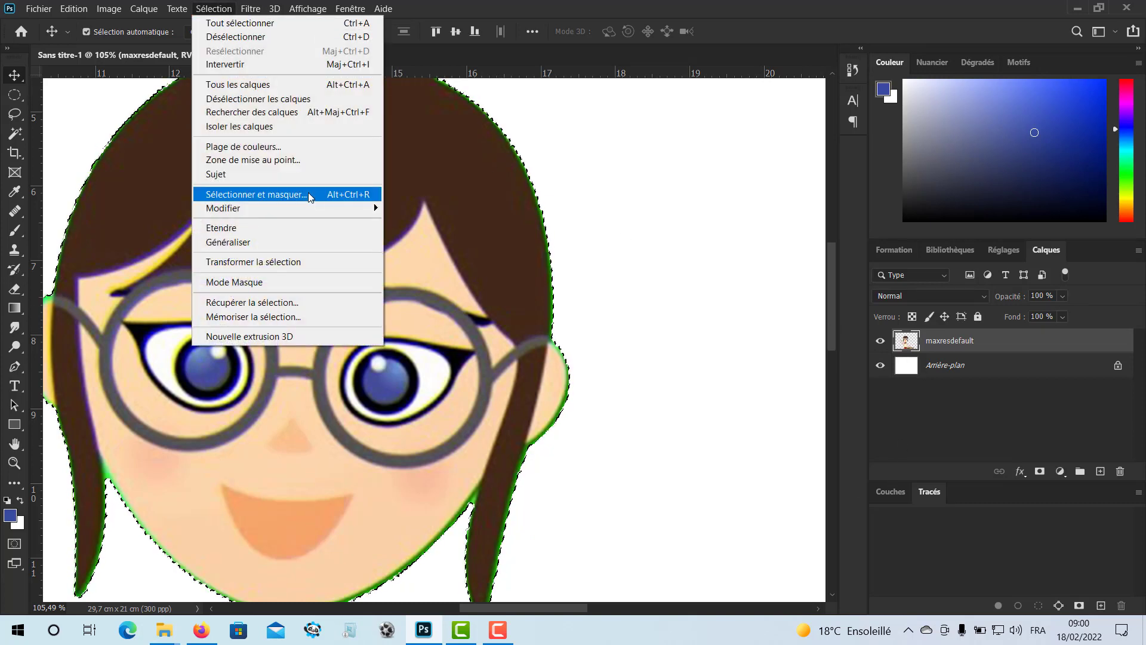
pyautogui.moveTo(327, 206)
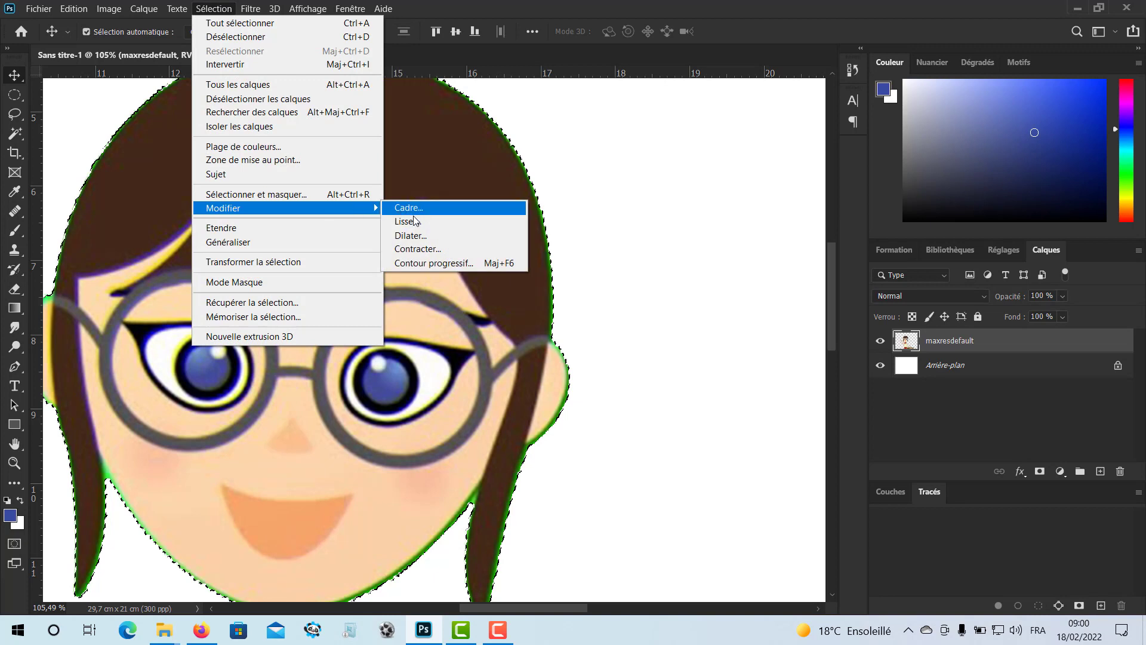
pyautogui.click(421, 250)
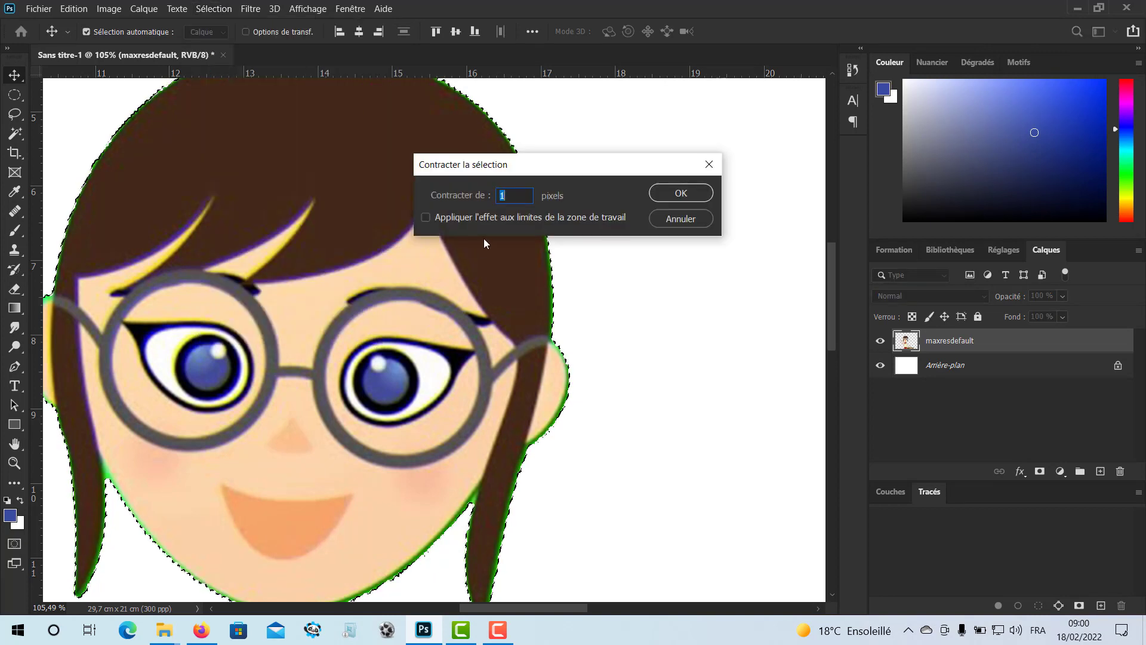
pyautogui.write('3')
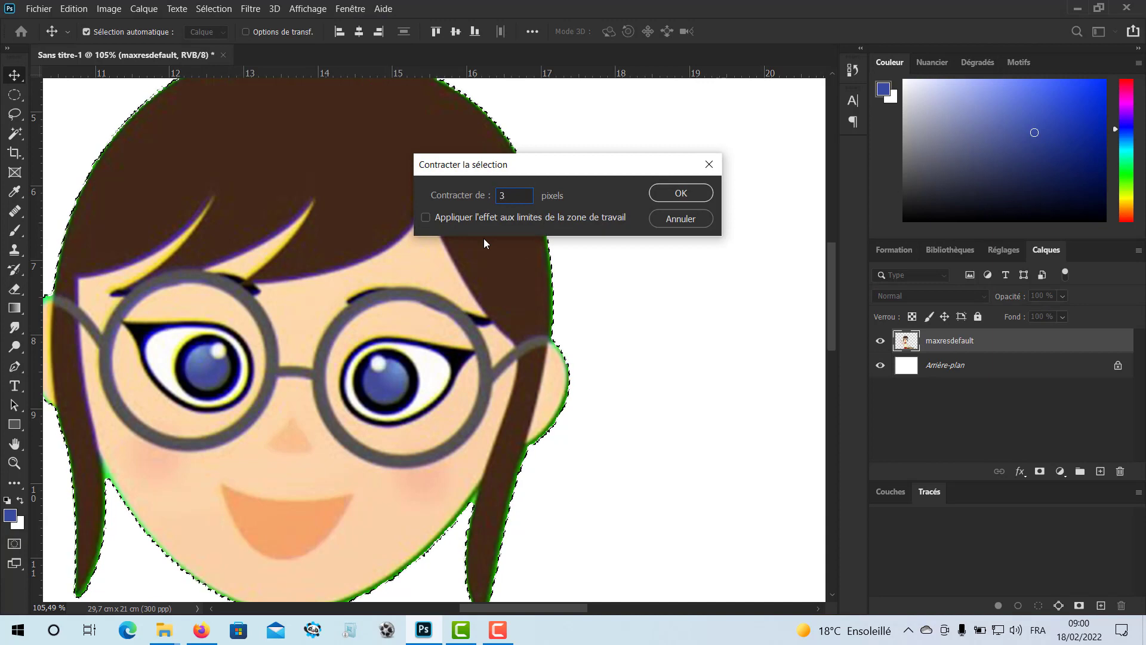
pyautogui.click(680, 193)
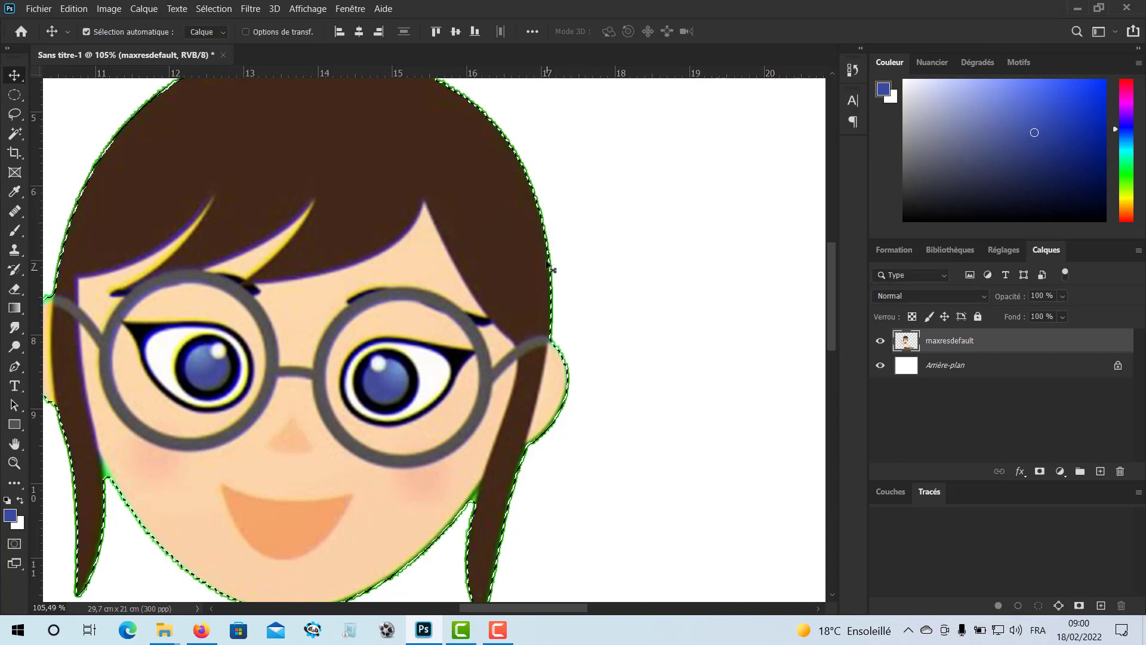
pyautogui.scroll(10, 550, 261)
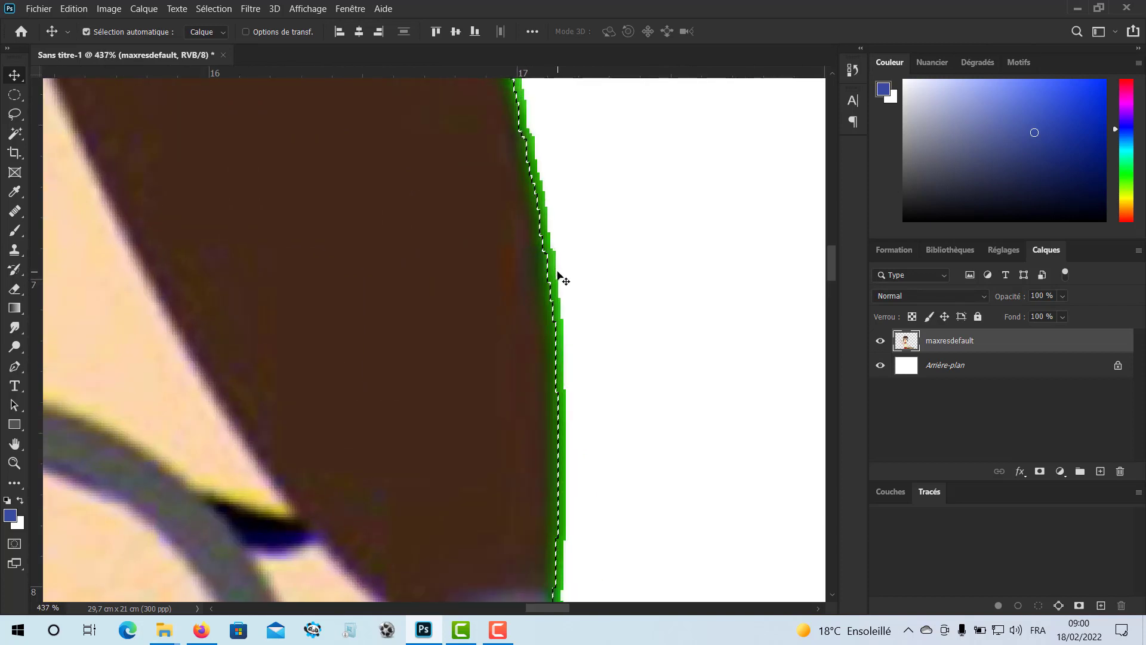
pyautogui.press('Delete')
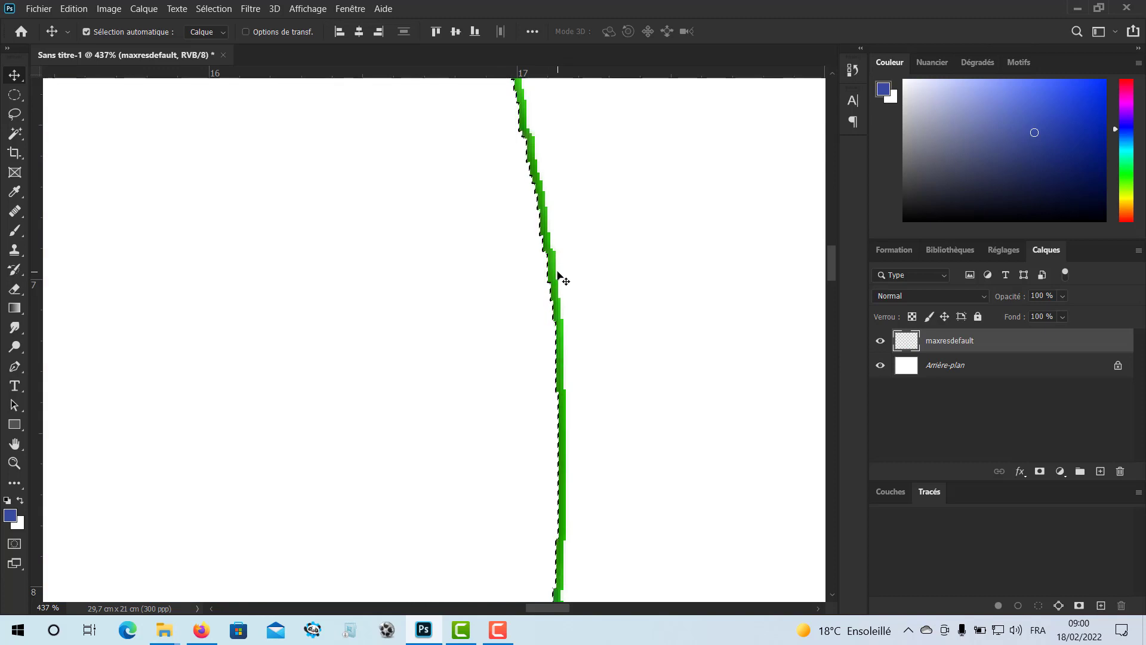
pyautogui.hotkey('ctrl', 'z')
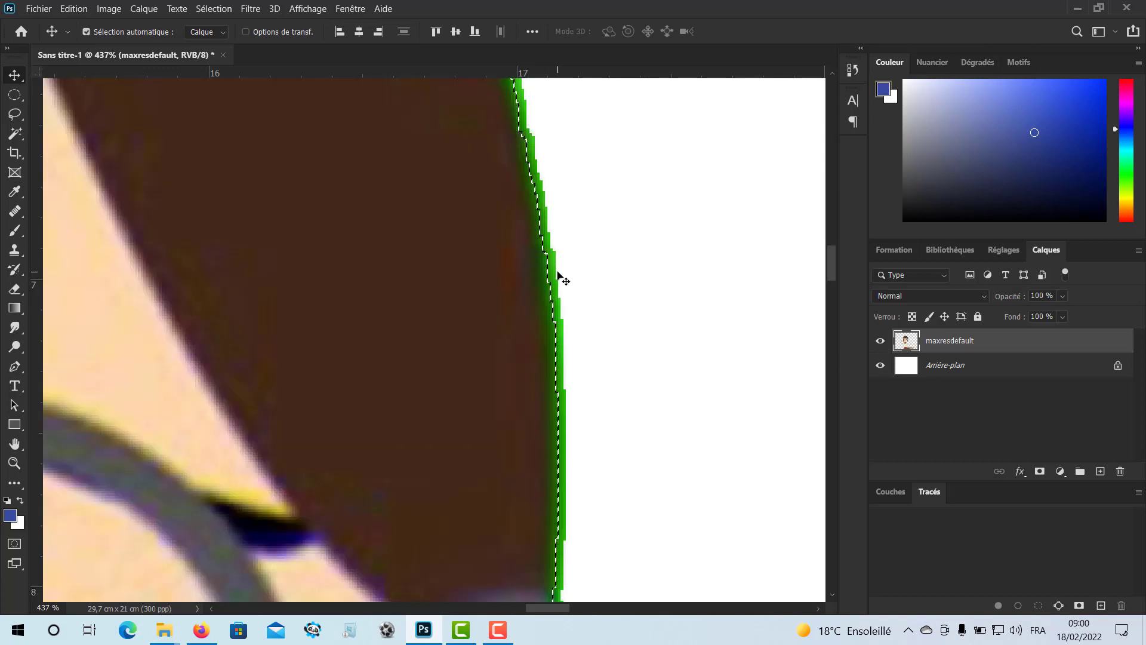
# Invert the contracted selection and delete the outer part of the green fringe around the teacher.
pyautogui.rightClick(355, 191)
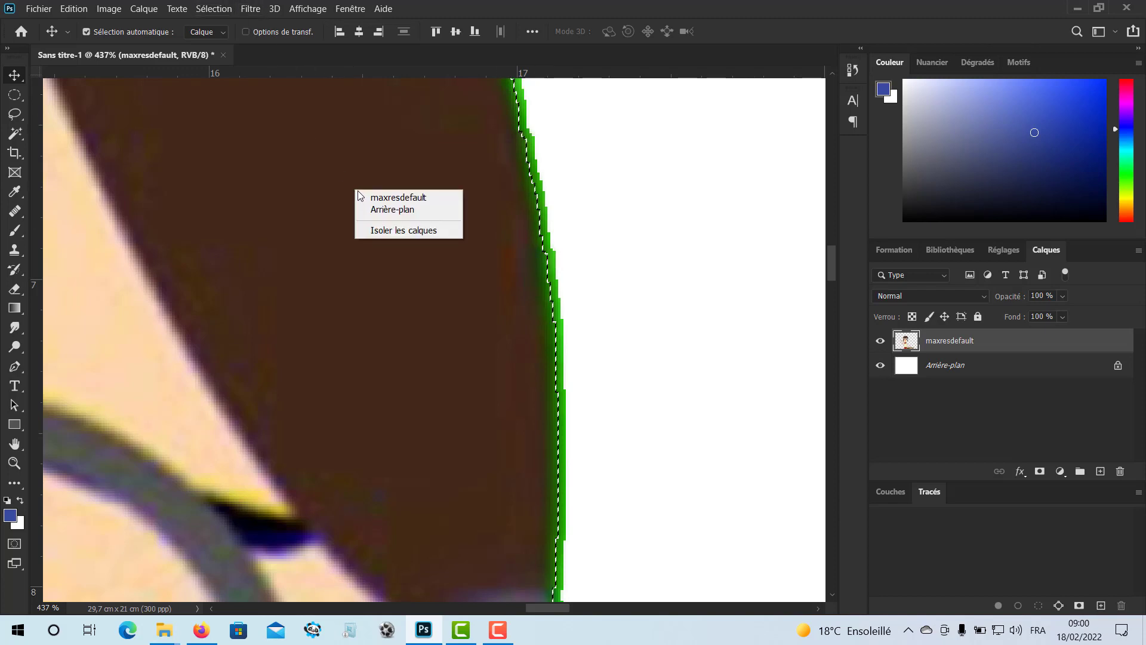
pyautogui.click(214, 9)
pyautogui.click(213, 8)
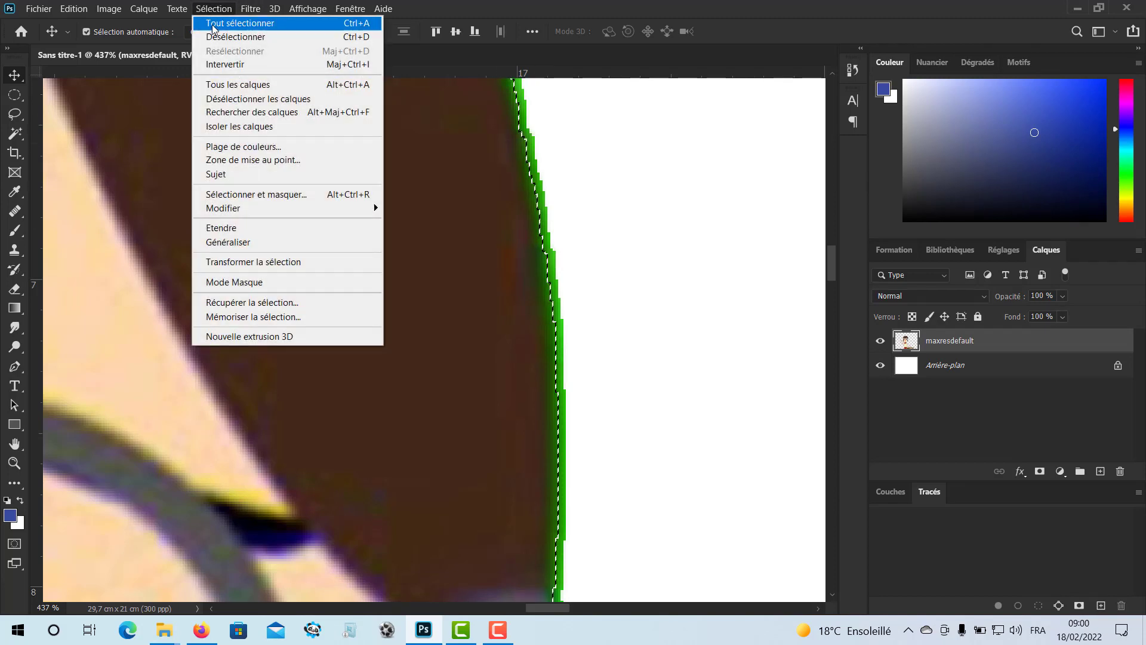
pyautogui.click(228, 65)
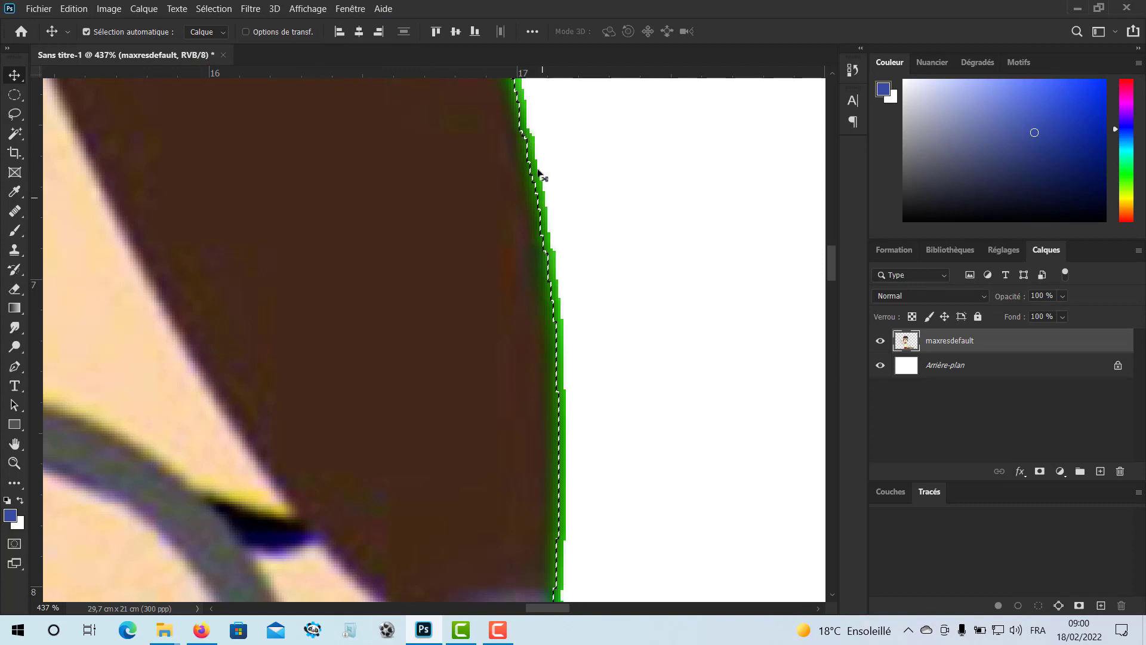
pyautogui.press('Delete')
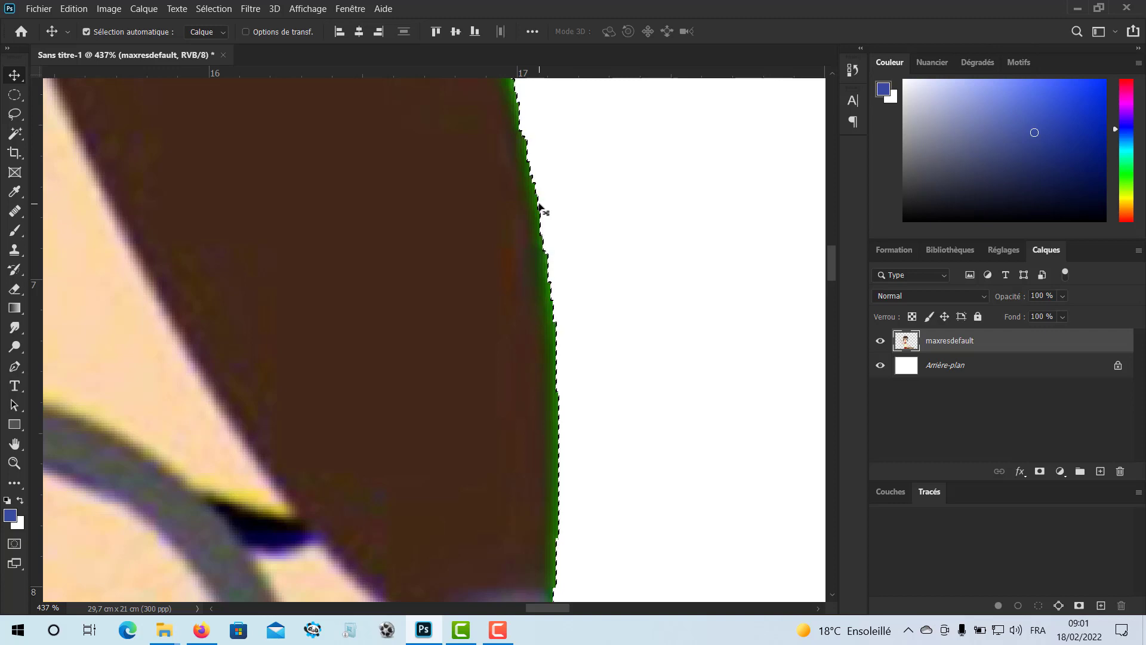
# Expand the inverted selection by 5 pixels, delete the green fringe it covers and deselect.
pyautogui.click(210, 11)
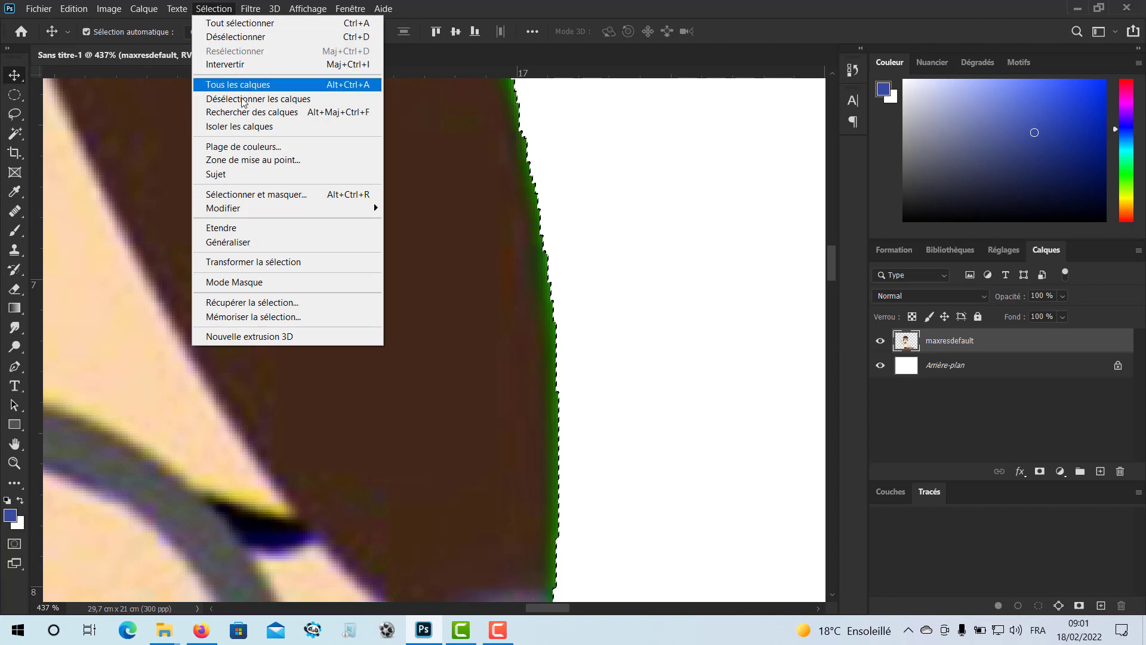
pyautogui.moveTo(297, 211)
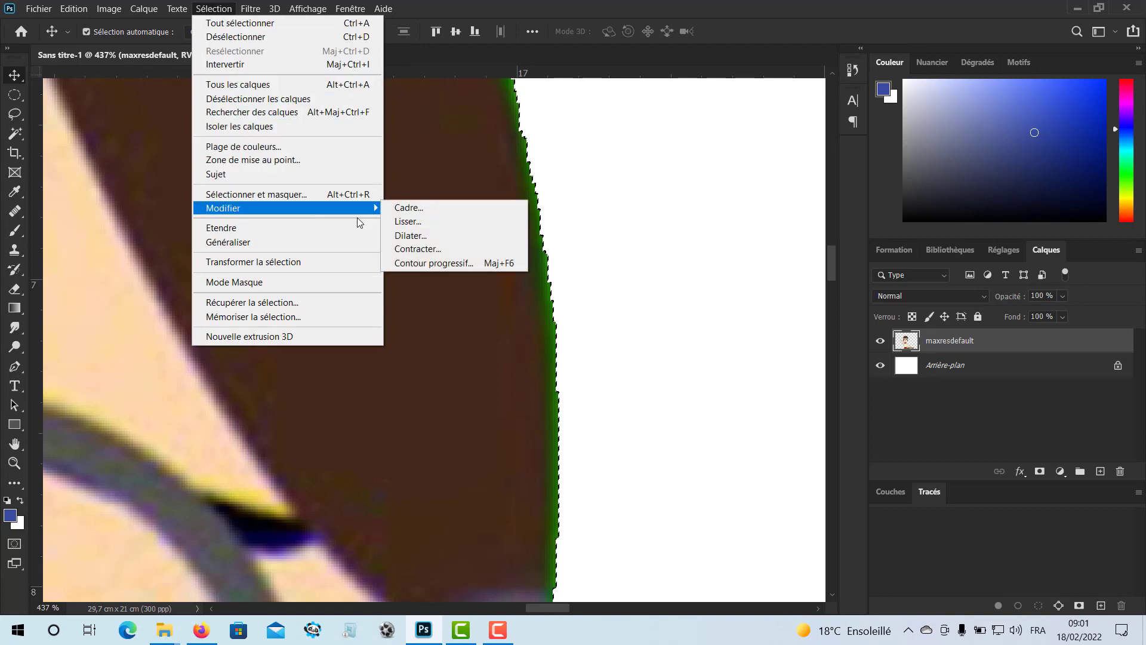
pyautogui.click(410, 236)
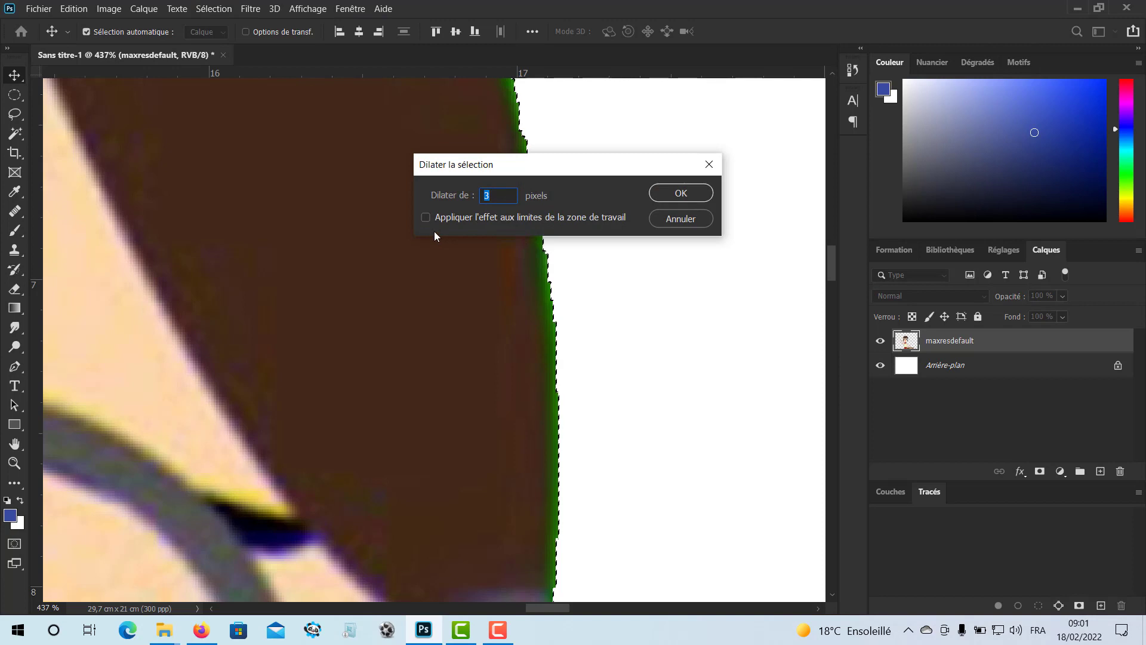
pyautogui.write('5')
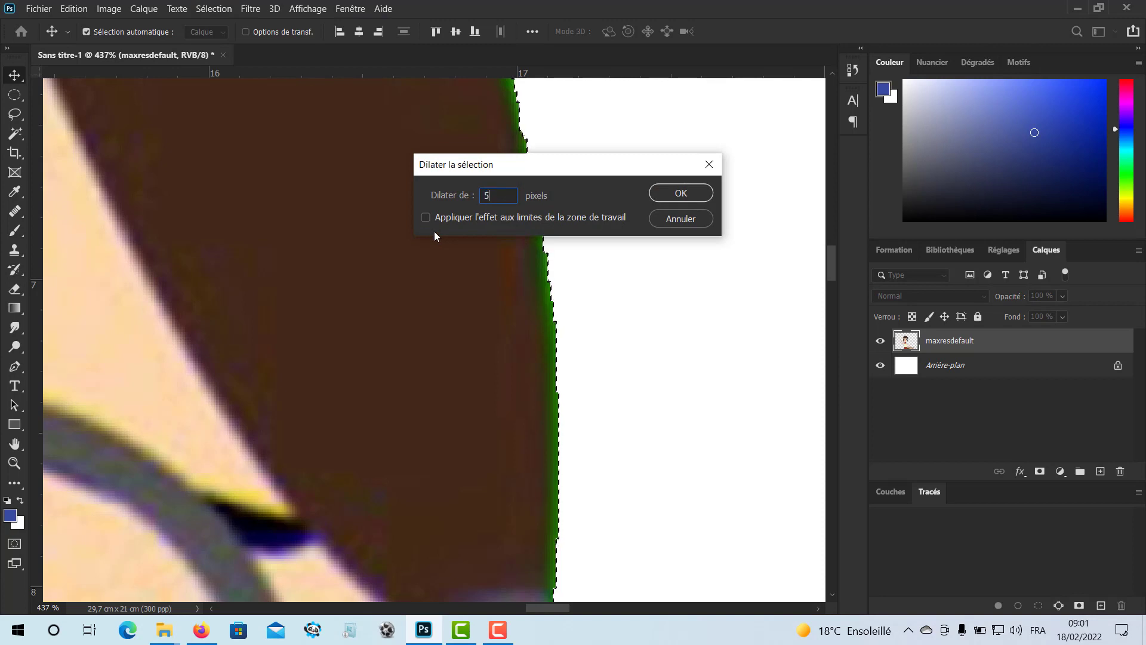
pyautogui.click(679, 199)
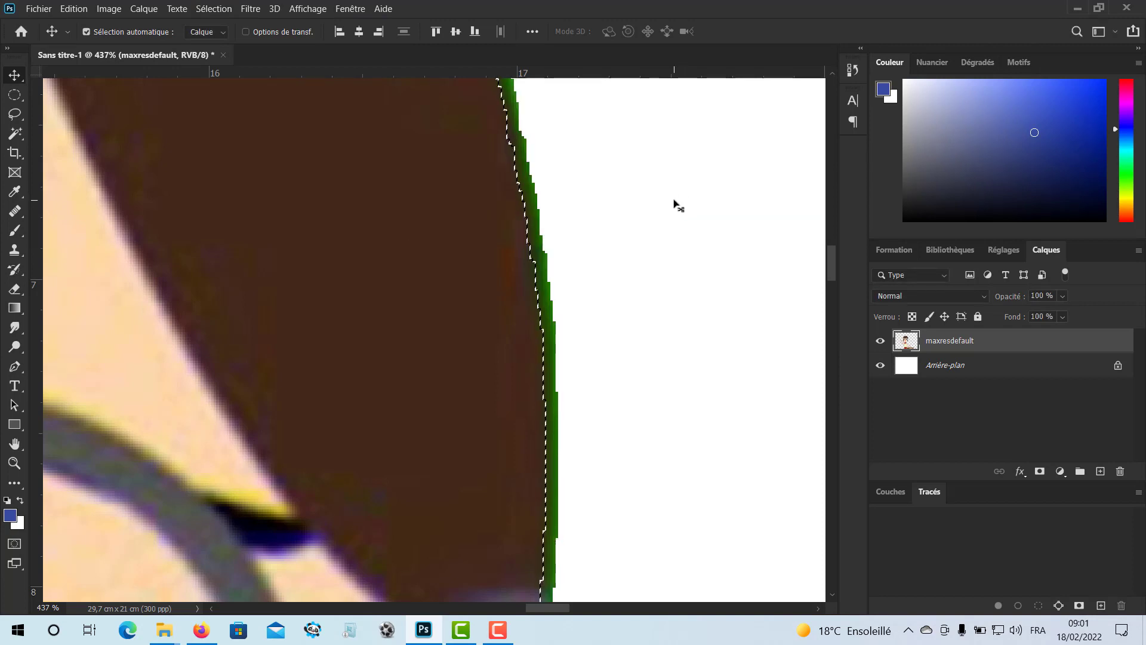
pyautogui.press('Delete')
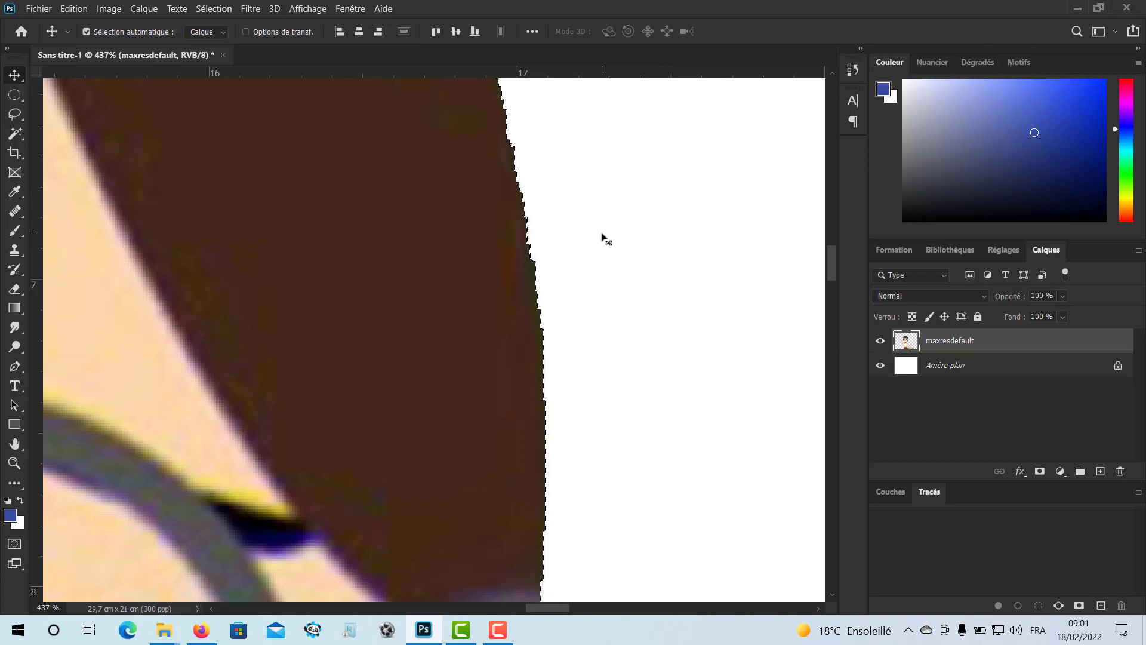
pyautogui.scroll(-10, 601, 237)
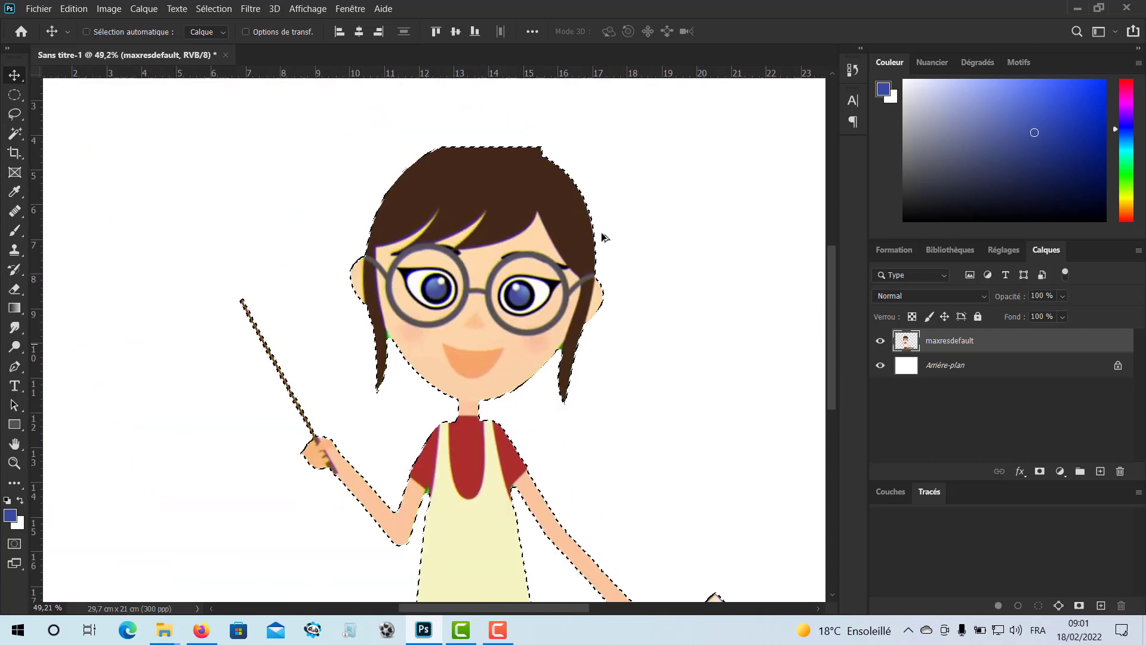
pyautogui.scroll(-3, 602, 238)
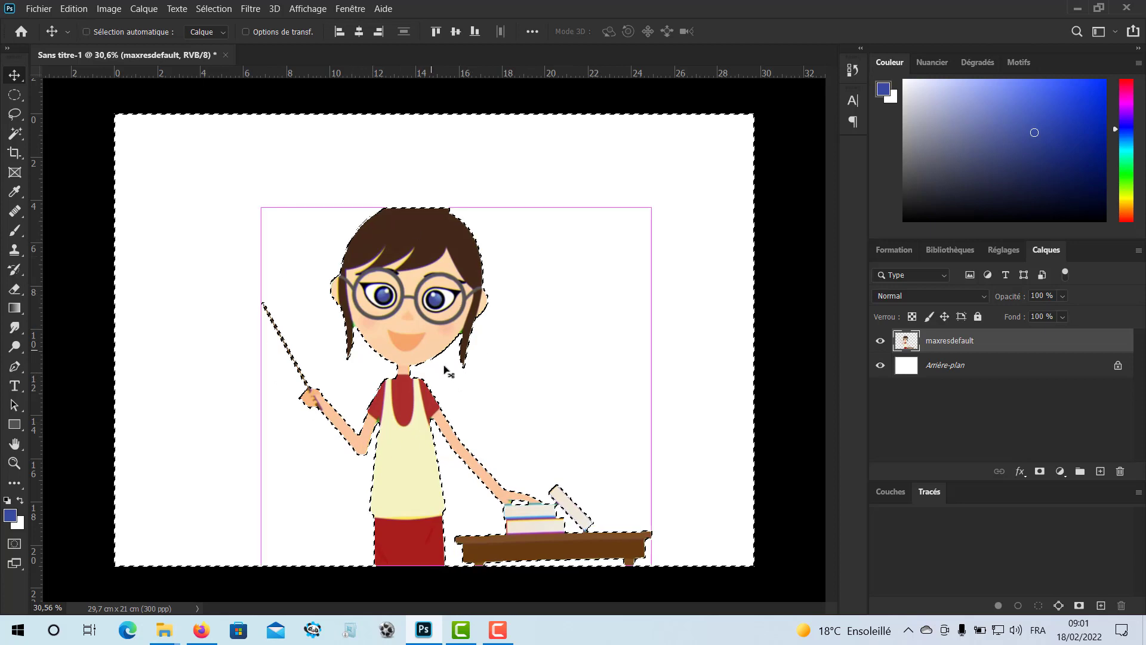
pyautogui.hotkey('ctrl', 'd')
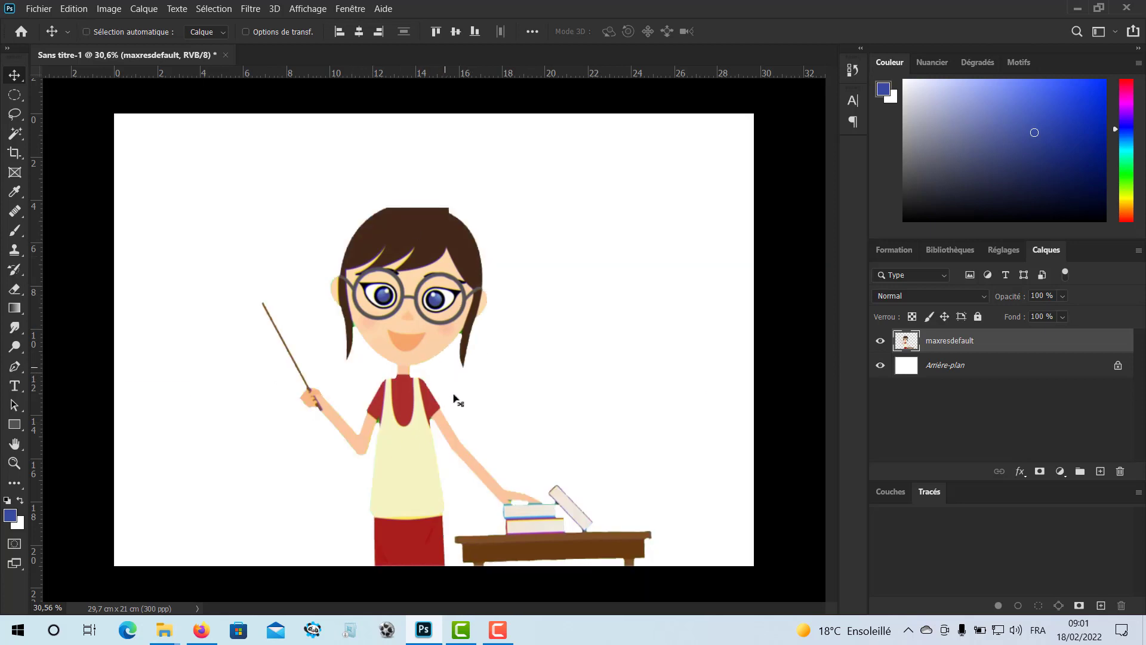
# Add a layer mask to the teacher layer and set the Brush tool to 10 px with 100% hardness.
pyautogui.press('ctrl')
pyautogui.click(1039, 471)
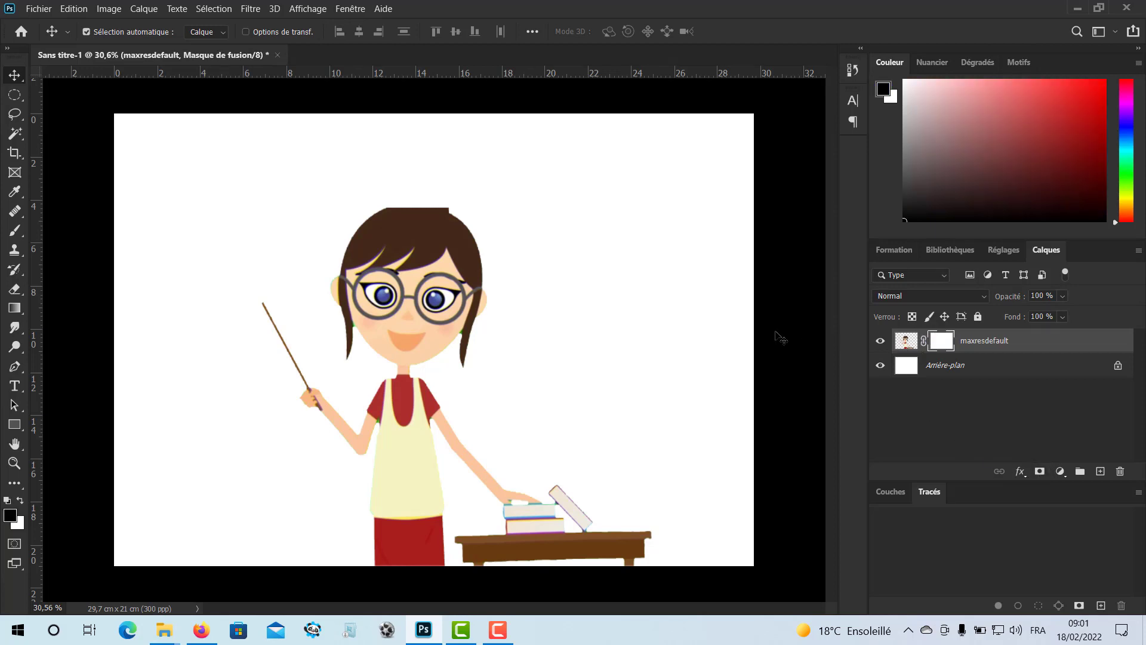
pyautogui.click(16, 237)
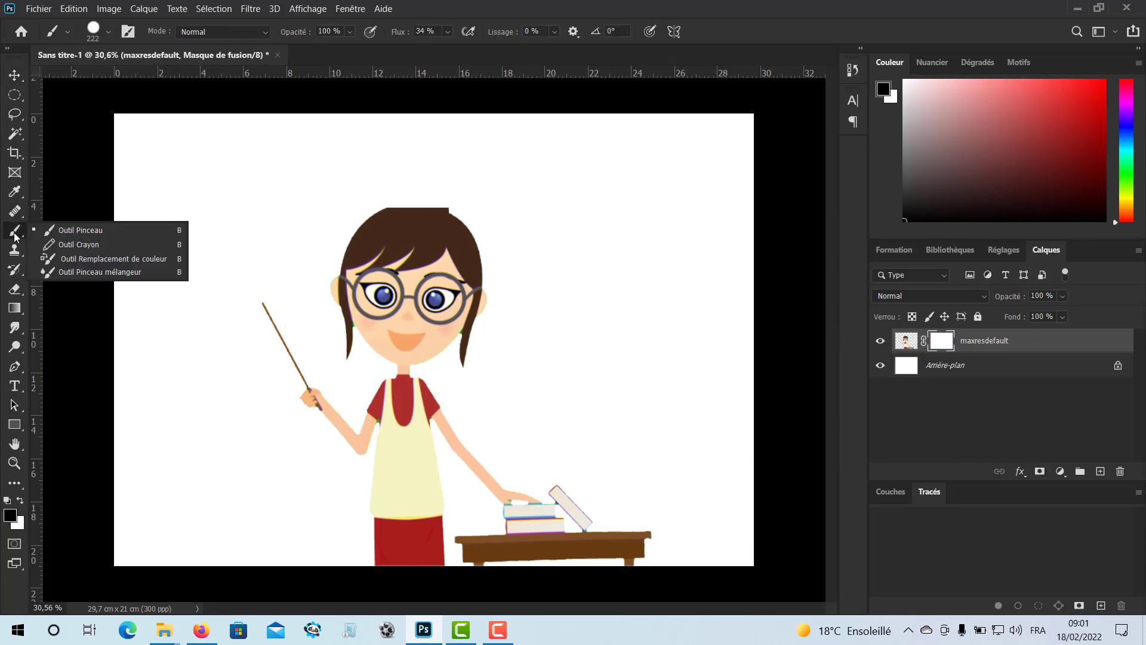
pyautogui.click(71, 232)
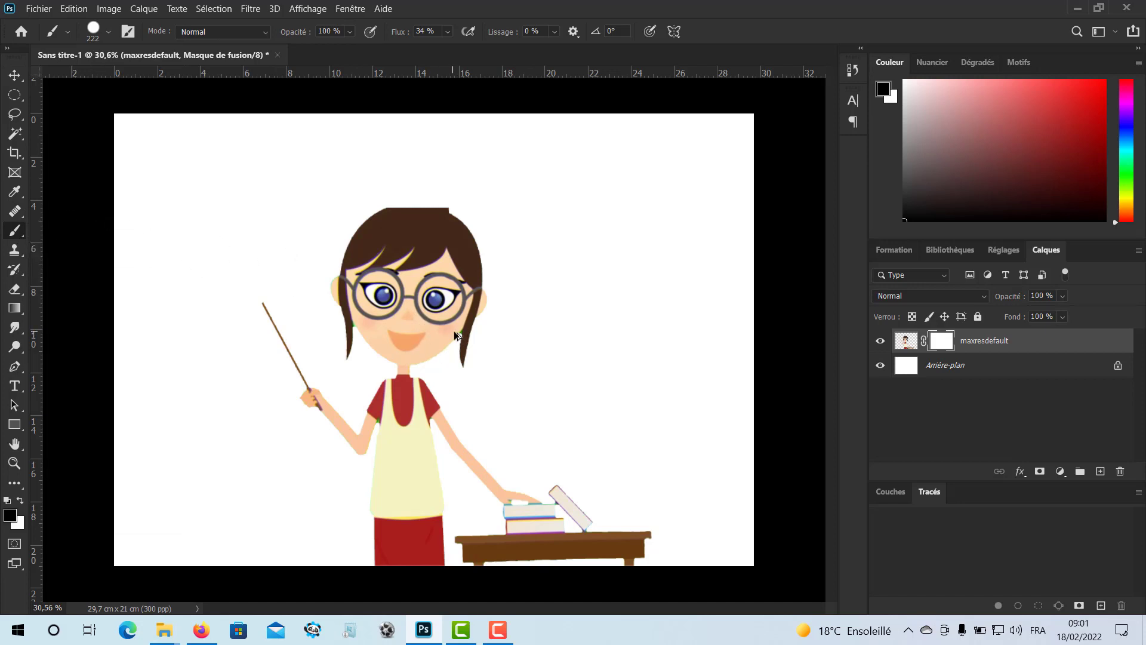
pyautogui.scroll(3, 453, 336)
pyautogui.scroll(3, 453, 335)
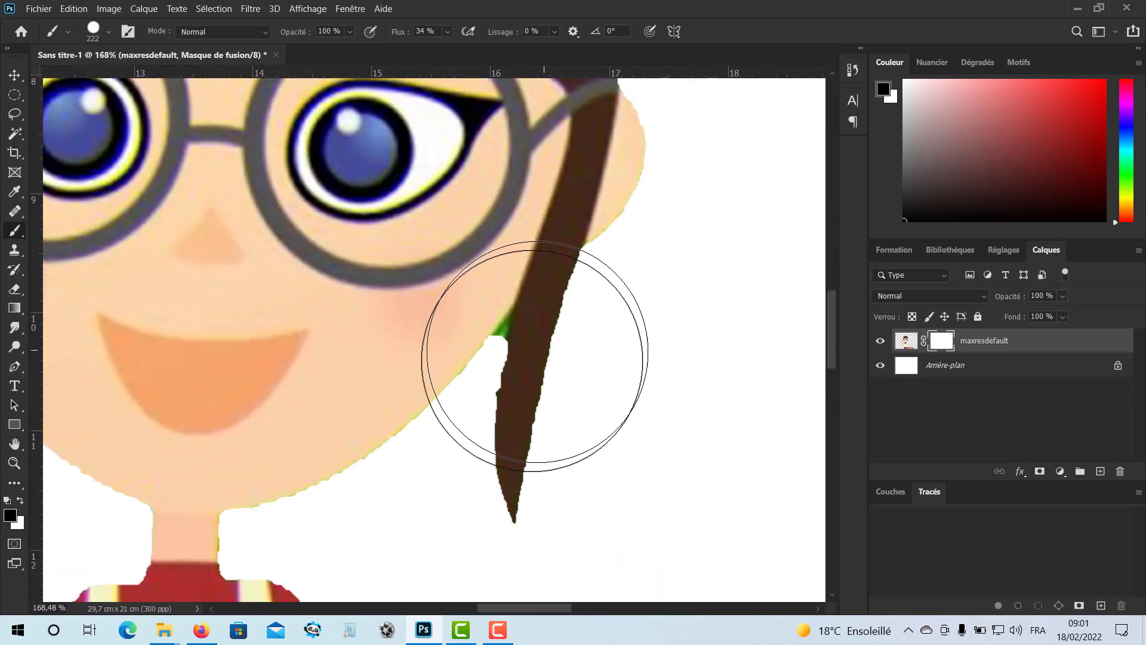
pyautogui.rightClick(552, 356)
pyautogui.moveTo(680, 392); pyautogui.dragTo(651, 392)
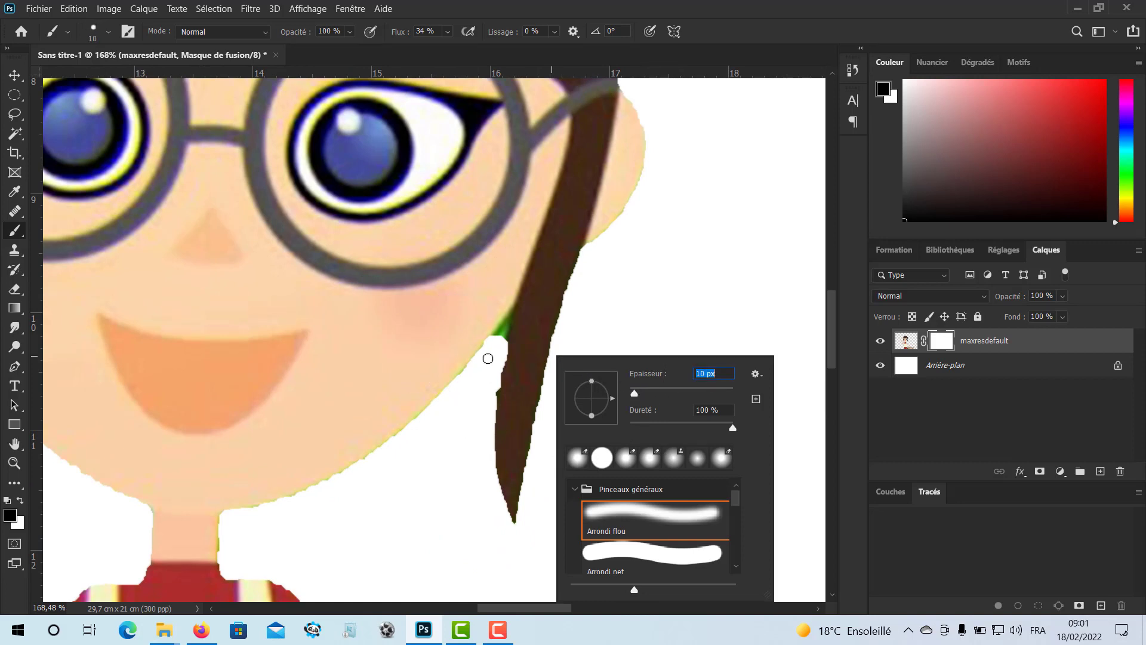
pyautogui.press('Return')
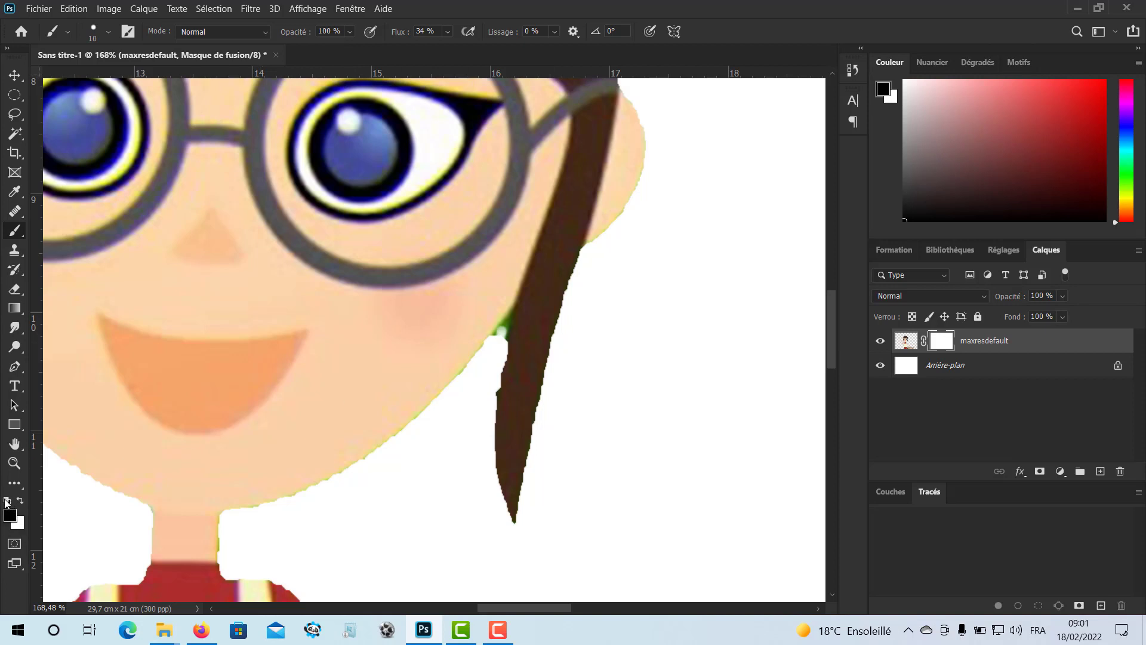
# Keep black as the foreground colour and mask out the green patch between the cheek and the right-hand hair strand.
pyautogui.press('x')
pyautogui.click(20, 502)
pyautogui.scroll(5, 517, 338)
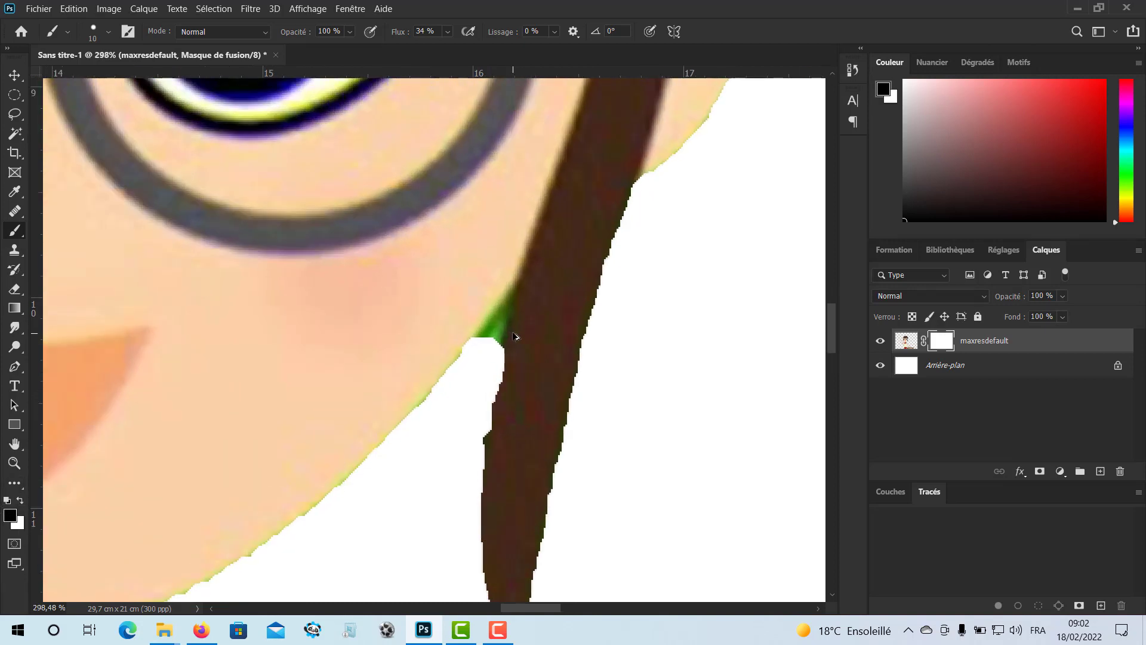
pyautogui.moveTo(476, 351)
pyautogui.mouseDown()
pyautogui.moveTo(491, 296)
pyautogui.moveTo(419, 382)
pyautogui.mouseUp()
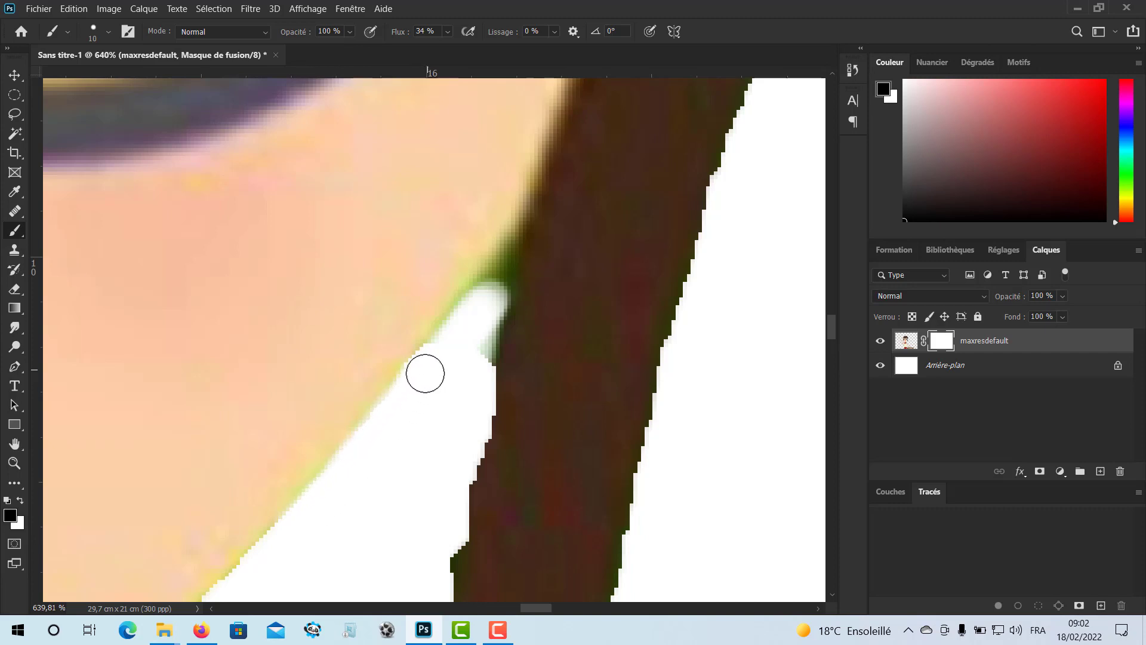
# Reduce the brush to 5 px and mask the remaining green where the right-hand hair strand meets the cheek.
pyautogui.scroll(3, 486, 299)
pyautogui.rightClick(478, 312)
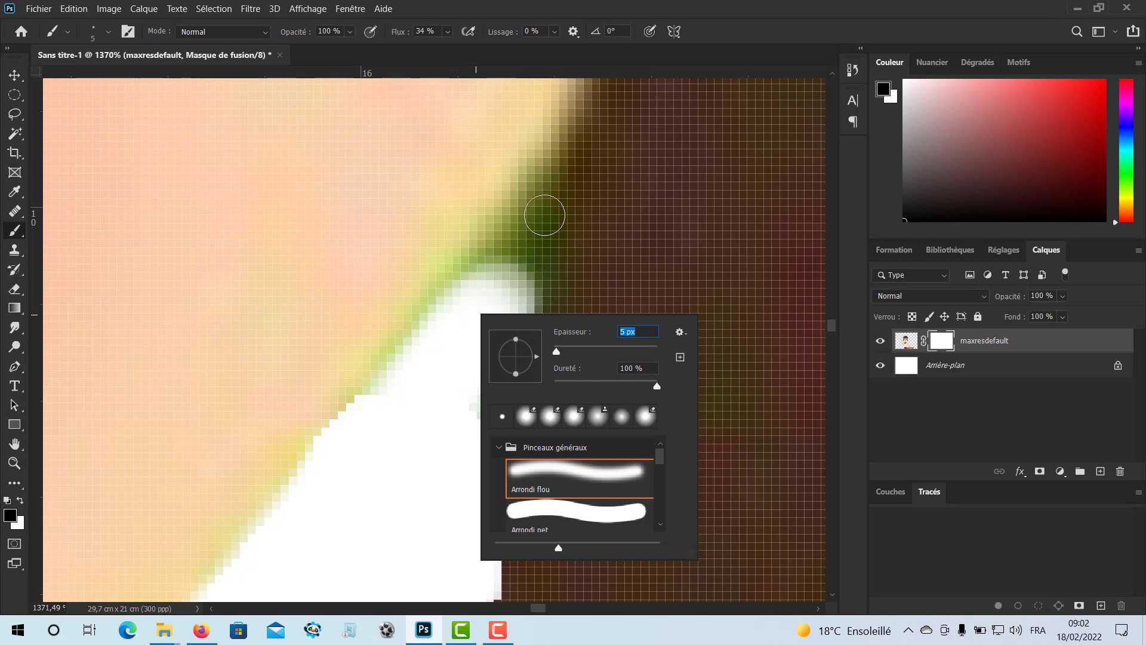
pyautogui.moveTo(542, 195)
pyautogui.mouseDown()
pyautogui.moveTo(394, 394)
pyautogui.moveTo(440, 342)
pyautogui.moveTo(476, 272)
pyautogui.moveTo(346, 443)
pyautogui.moveTo(363, 425)
pyautogui.moveTo(376, 398)
pyautogui.moveTo(326, 456)
pyautogui.moveTo(358, 437)
pyautogui.mouseUp()
pyautogui.moveTo(484, 449)
pyautogui.mouseDown()
pyautogui.moveTo(489, 385)
pyautogui.moveTo(495, 444)
pyautogui.moveTo(511, 298)
pyautogui.moveTo(516, 308)
pyautogui.moveTo(539, 238)
pyautogui.moveTo(501, 476)
pyautogui.moveTo(488, 466)
pyautogui.moveTo(496, 453)
pyautogui.moveTo(487, 554)
pyautogui.moveTo(491, 509)
pyautogui.moveTo(487, 542)
pyautogui.moveTo(488, 528)
pyautogui.moveTo(499, 553)
pyautogui.moveTo(477, 394)
pyautogui.mouseUp()
pyautogui.scroll(-8, 487, 543)
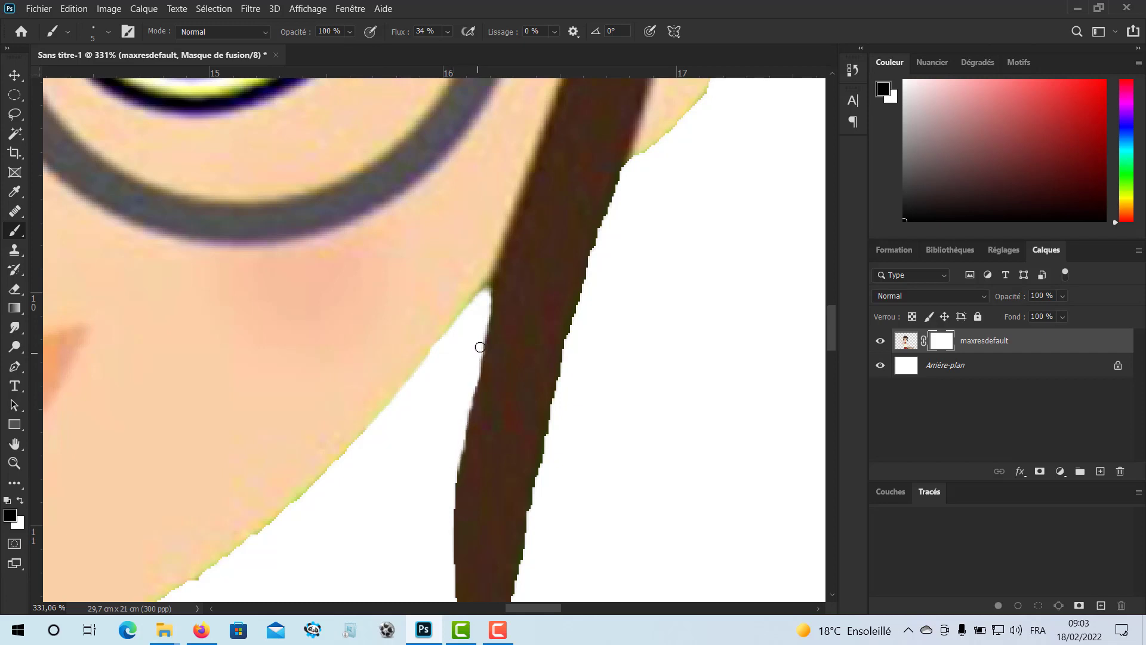
# Mask out the green patch between the left-hand hair strand and the cheek, following both edges closely.
pyautogui.scroll(-5, 489, 421)
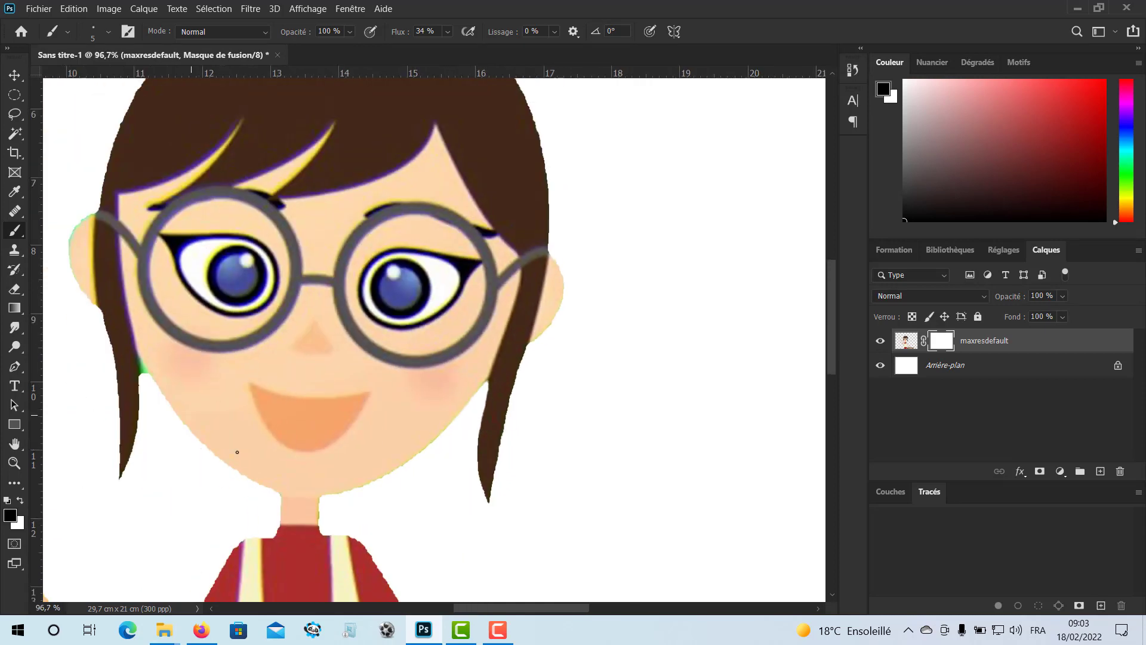
pyautogui.scroll(10, 155, 386)
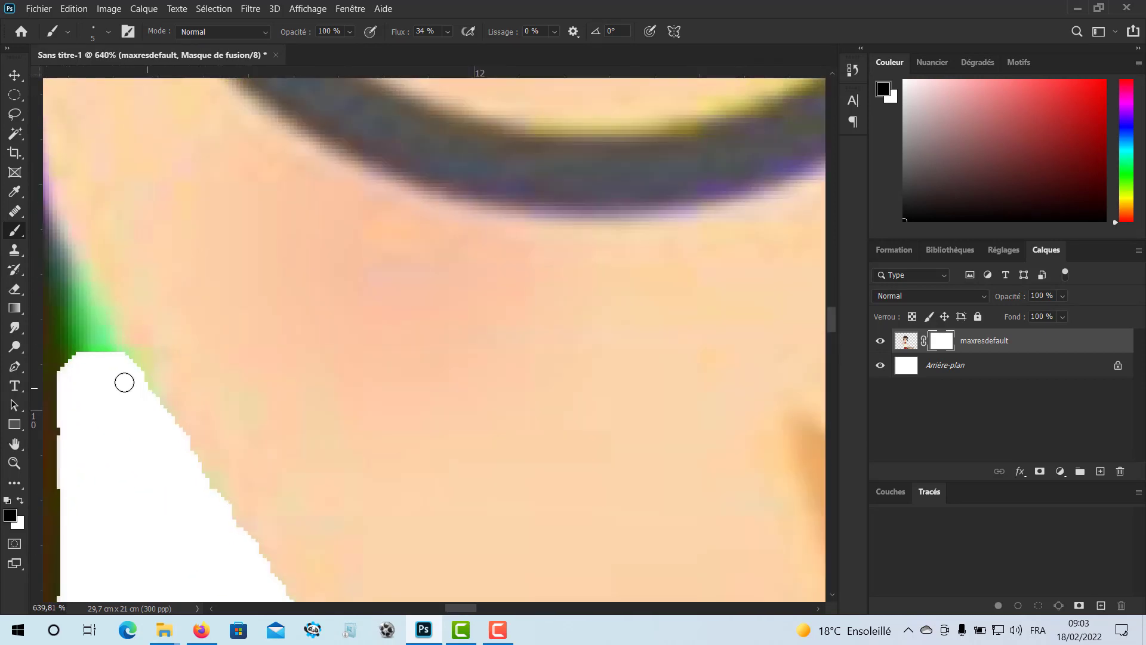
pyautogui.moveTo(123, 382)
pyautogui.mouseDown()
pyautogui.moveTo(311, 418)
pyautogui.moveTo(289, 370)
pyautogui.mouseUp()
pyautogui.moveTo(273, 331)
pyautogui.mouseDown()
pyautogui.moveTo(325, 420)
pyautogui.moveTo(264, 309)
pyautogui.moveTo(270, 441)
pyautogui.moveTo(279, 389)
pyautogui.moveTo(270, 365)
pyautogui.moveTo(295, 396)
pyautogui.moveTo(274, 357)
pyautogui.moveTo(268, 447)
pyautogui.moveTo(270, 412)
pyautogui.moveTo(289, 399)
pyautogui.moveTo(330, 423)
pyautogui.moveTo(266, 310)
pyautogui.moveTo(268, 555)
pyautogui.moveTo(267, 483)
pyautogui.mouseUp()
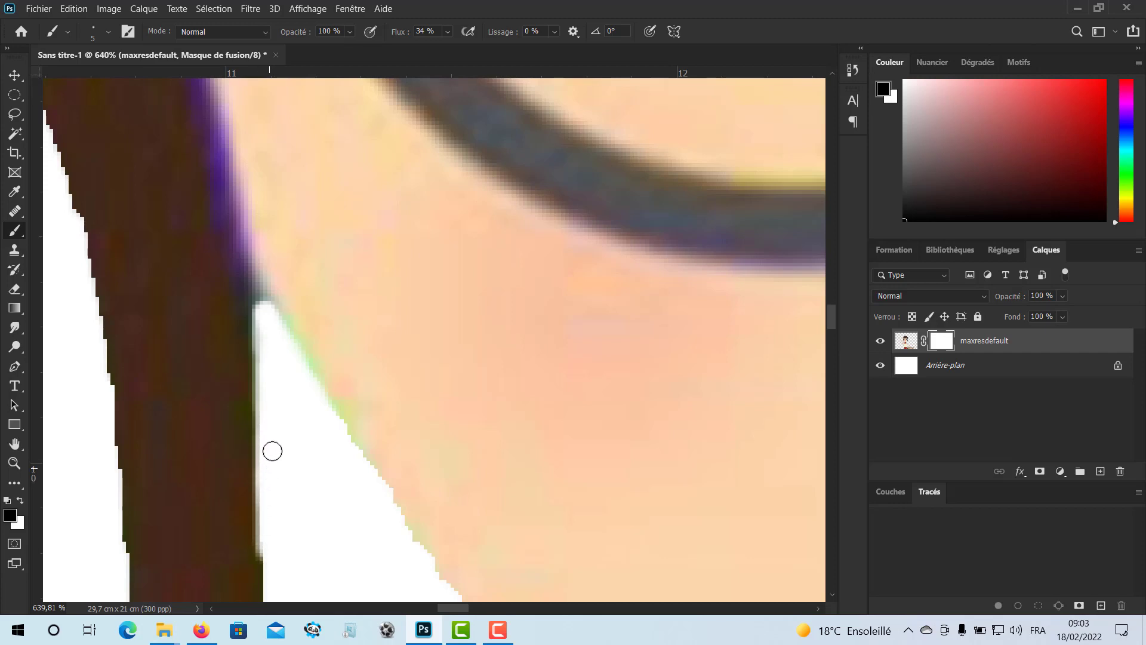
pyautogui.moveTo(382, 501); pyautogui.dragTo(290, 399)
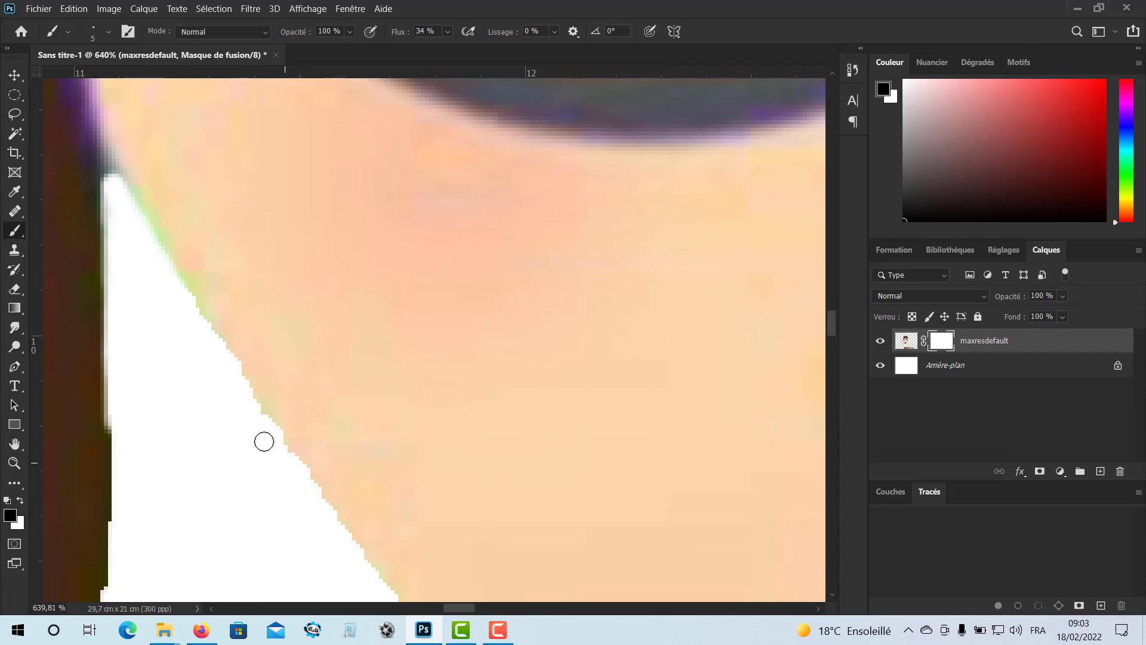
pyautogui.scroll(2, 274, 440)
pyautogui.moveTo(286, 461)
pyautogui.mouseDown()
pyautogui.moveTo(240, 387)
pyautogui.moveTo(247, 403)
pyautogui.moveTo(233, 395)
pyautogui.moveTo(216, 335)
pyautogui.moveTo(226, 363)
pyautogui.moveTo(150, 247)
pyautogui.moveTo(255, 401)
pyautogui.moveTo(179, 276)
pyautogui.mouseUp()
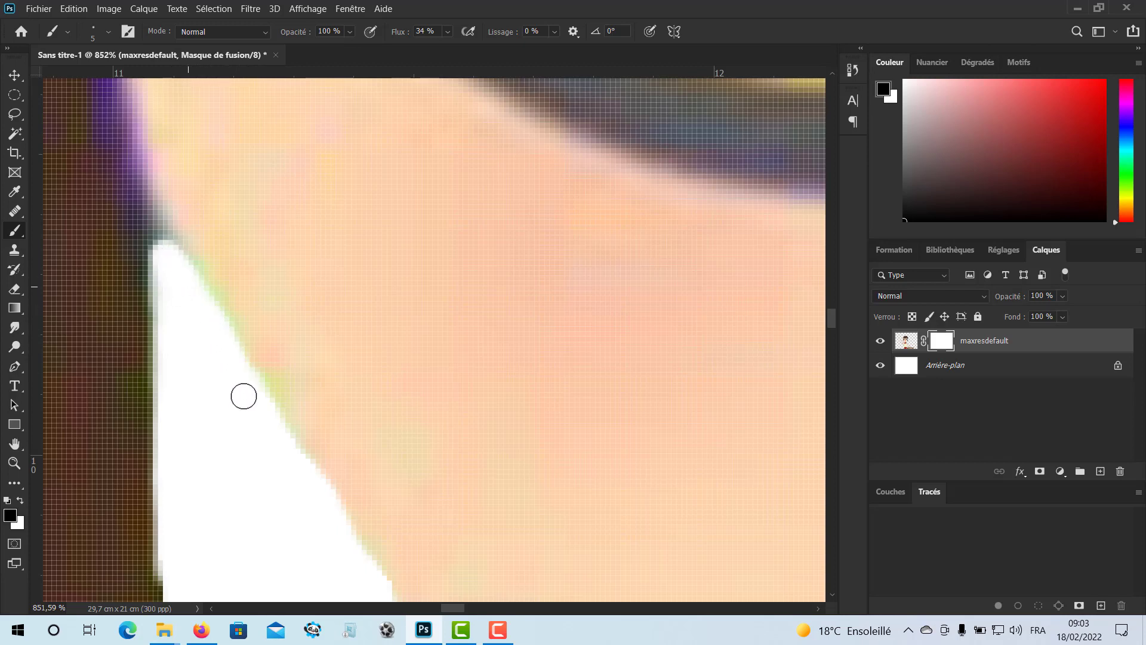
pyautogui.moveTo(262, 408)
pyautogui.mouseDown()
pyautogui.moveTo(240, 370)
pyautogui.moveTo(343, 534)
pyautogui.moveTo(309, 410)
pyautogui.mouseUp()
# Smooth the jagged, greenish left jawline by painting black on the teacher's mask along the lower cheek.
pyautogui.scroll(-7, 376, 548)
pyautogui.scroll(5, 266, 417)
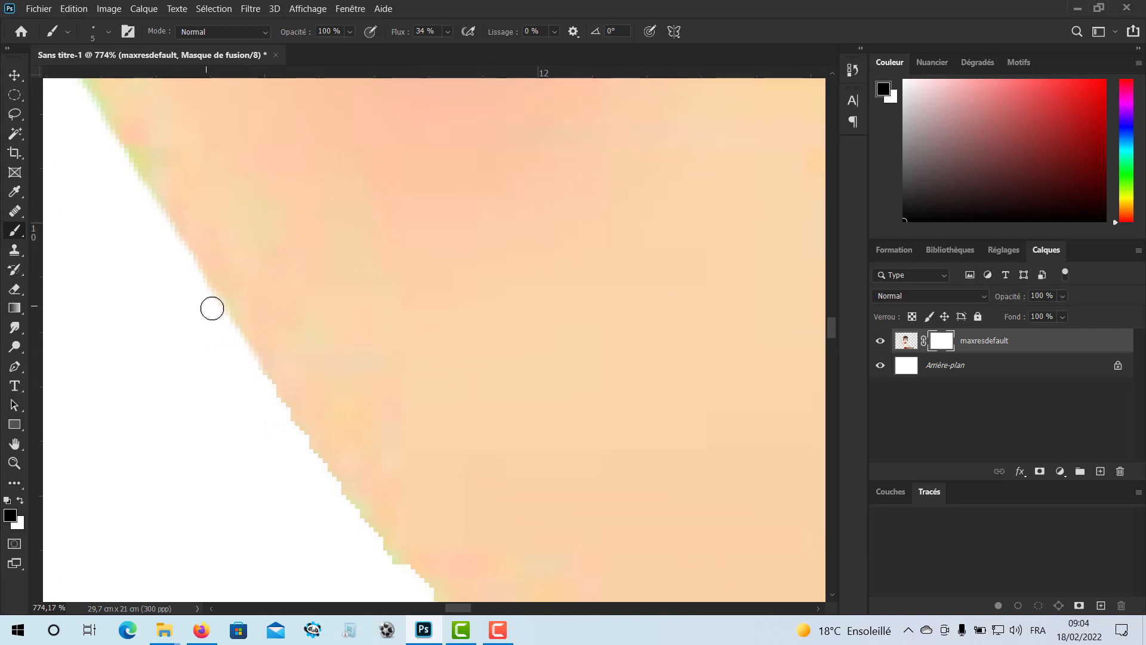
pyautogui.moveTo(212, 307); pyautogui.dragTo(276, 406)
pyautogui.moveTo(248, 367)
pyautogui.mouseDown()
pyautogui.moveTo(341, 504)
pyautogui.moveTo(300, 450)
pyautogui.moveTo(330, 490)
pyautogui.mouseUp()
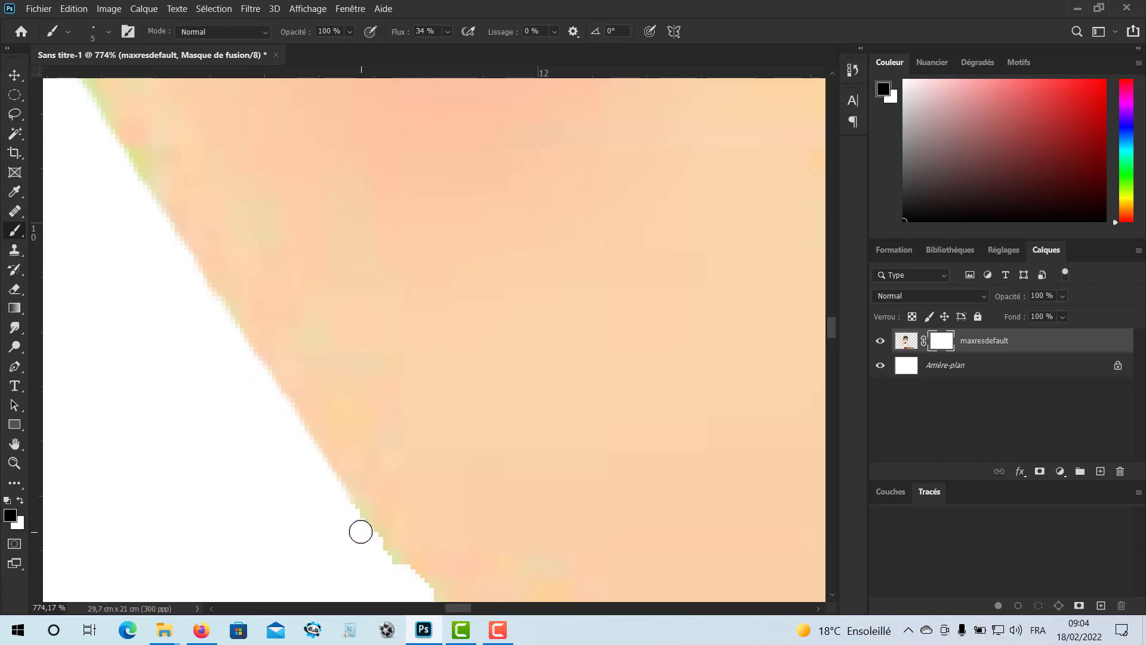
pyautogui.moveTo(360, 530)
pyautogui.mouseDown()
pyautogui.moveTo(279, 379)
pyautogui.moveTo(270, 385)
pyautogui.mouseUp()
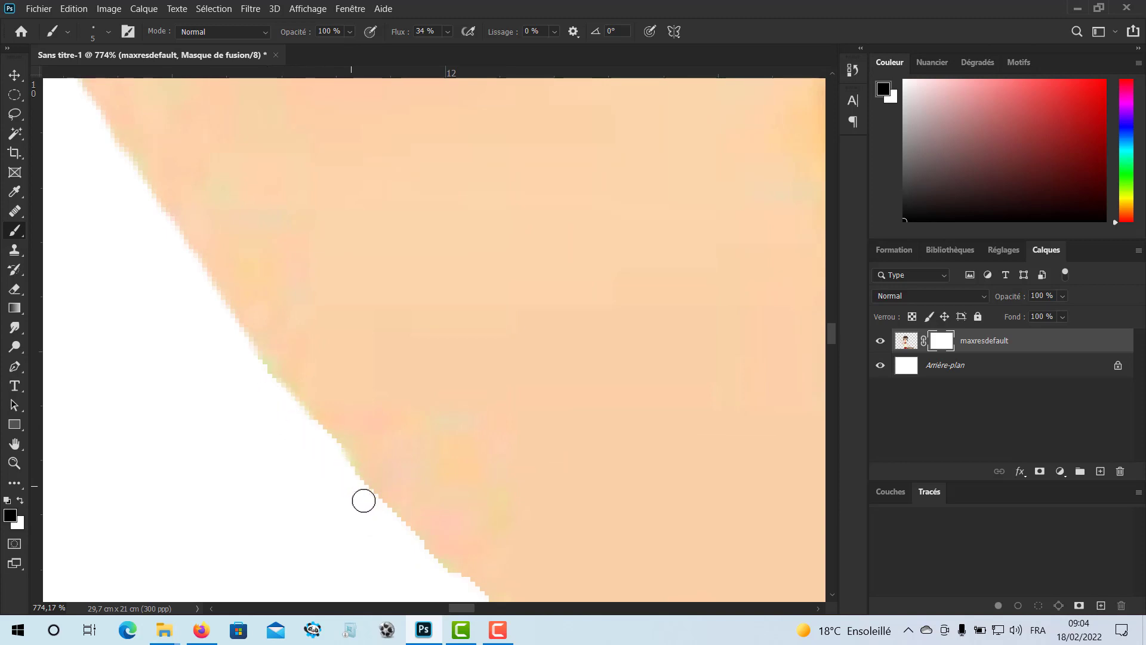
pyautogui.scroll(-8, 361, 501)
pyautogui.scroll(-5, 354, 503)
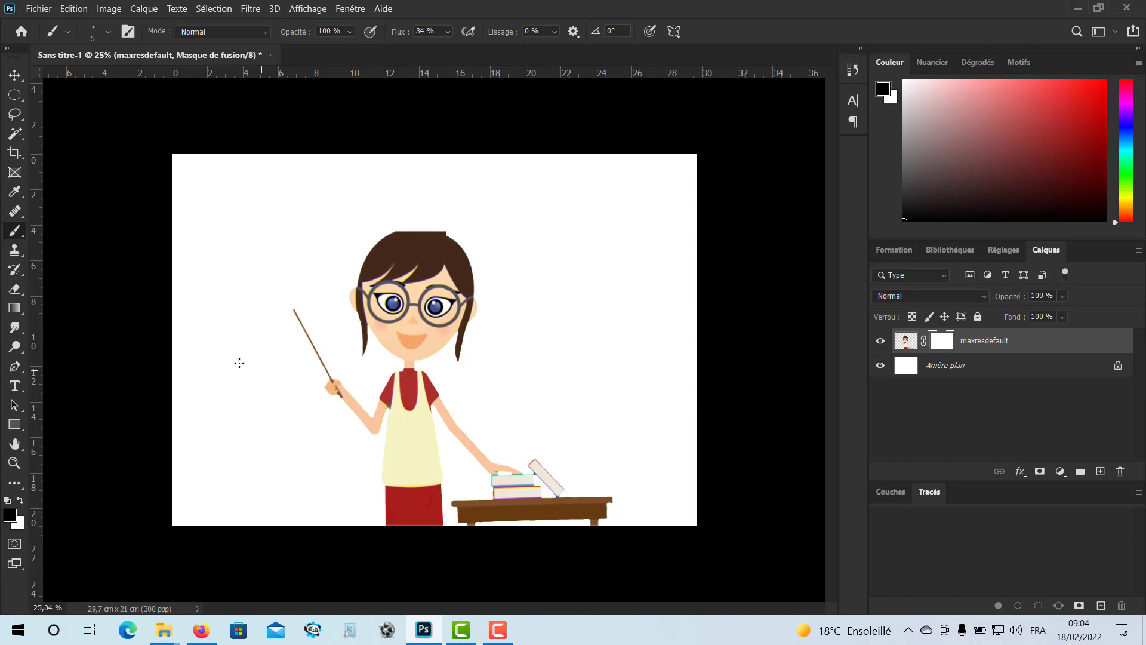
# Place the pyramid picture from the desktop beneath the teacher layer, scaled to 52.24% so it covers the whole page.
pyautogui.click(1080, 9)
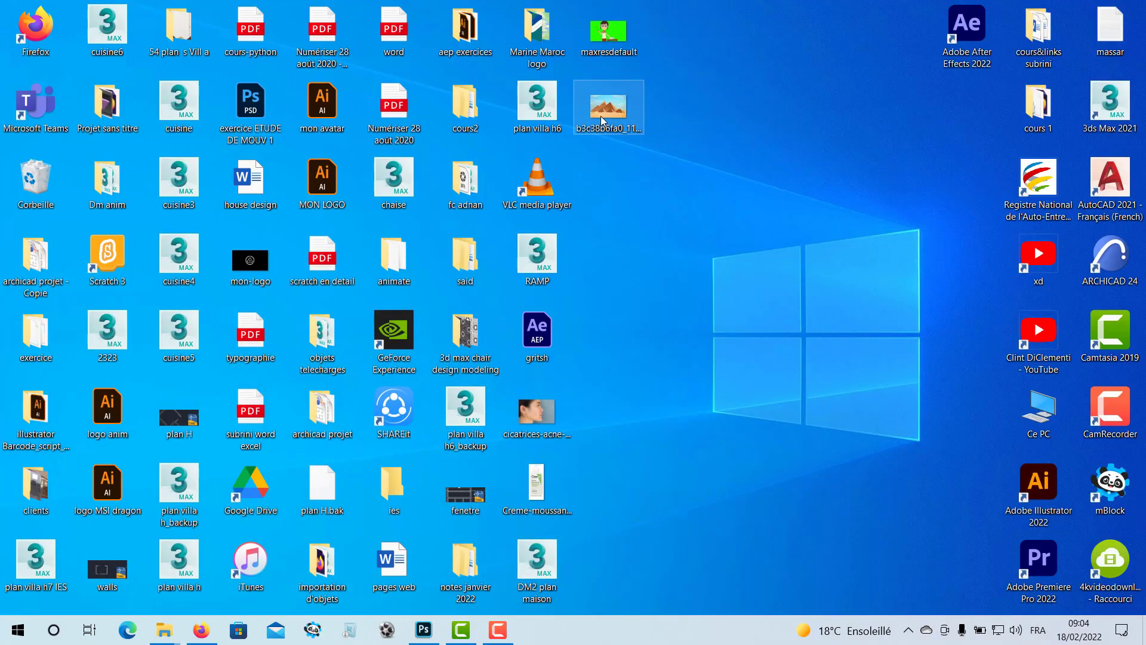
pyautogui.moveTo(593, 119); pyautogui.dragTo(455, 340)
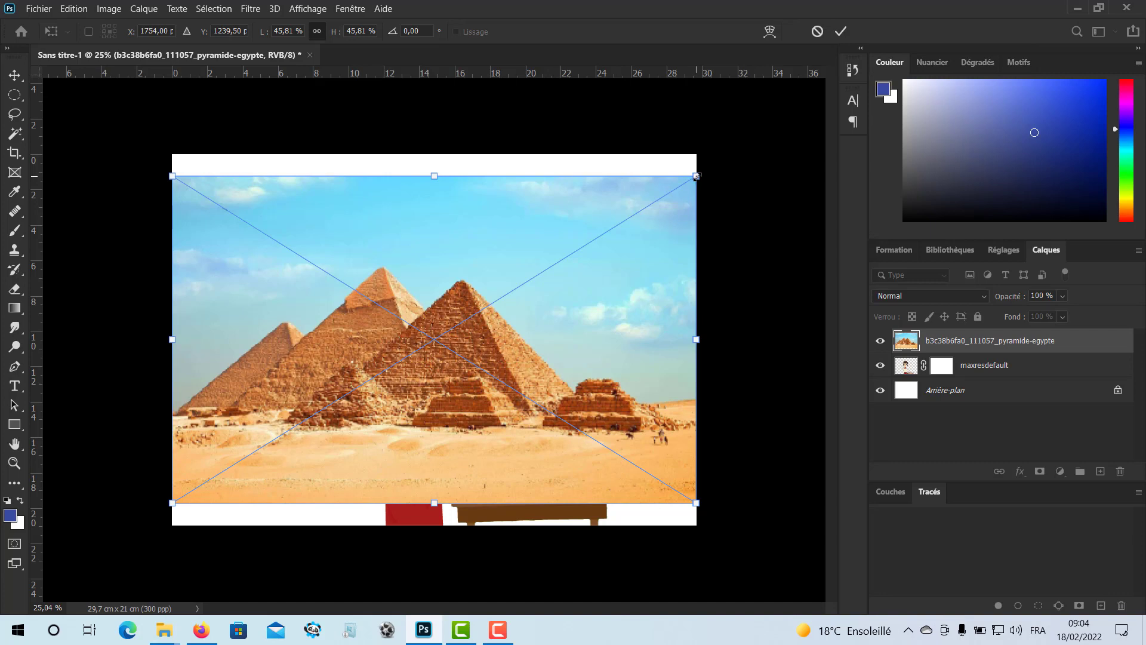
pyautogui.moveTo(696, 176); pyautogui.dragTo(724, 144)
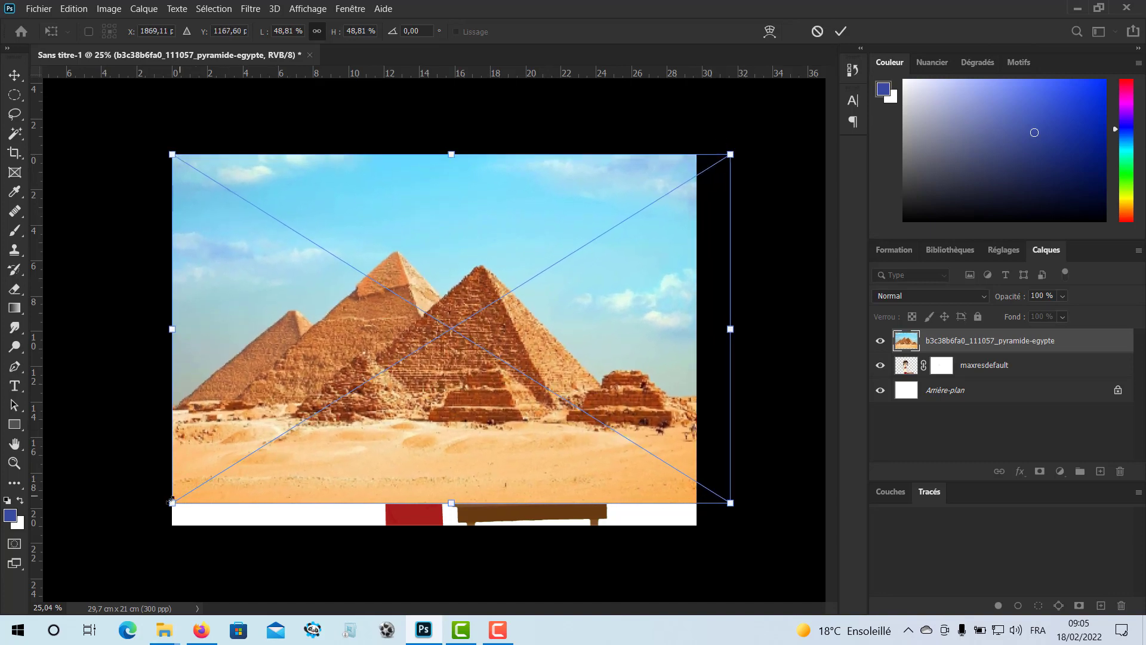
pyautogui.moveTo(169, 503); pyautogui.dragTo(133, 527)
pyautogui.moveTo(283, 458); pyautogui.dragTo(288, 461)
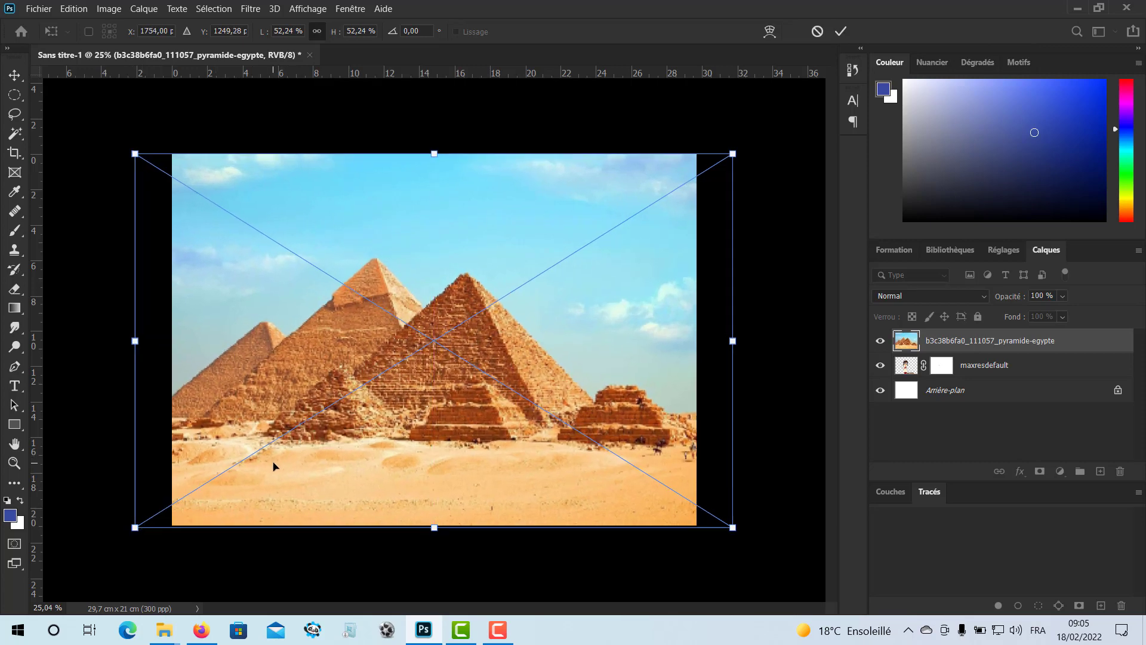
pyautogui.press('b')
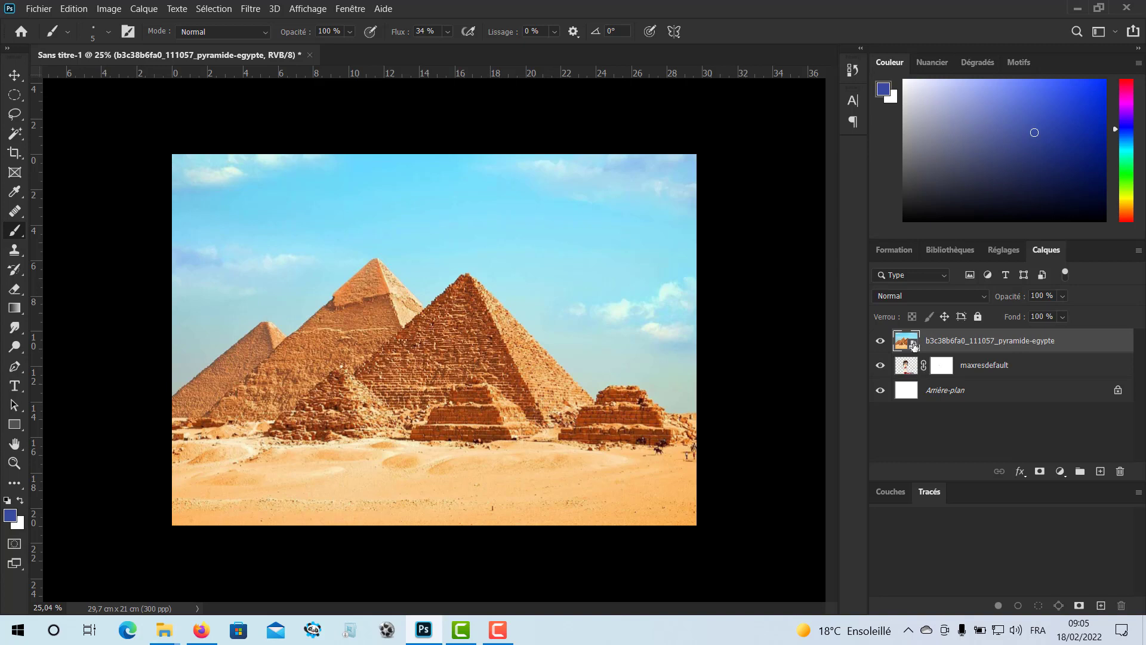
pyautogui.moveTo(914, 346); pyautogui.dragTo(907, 373)
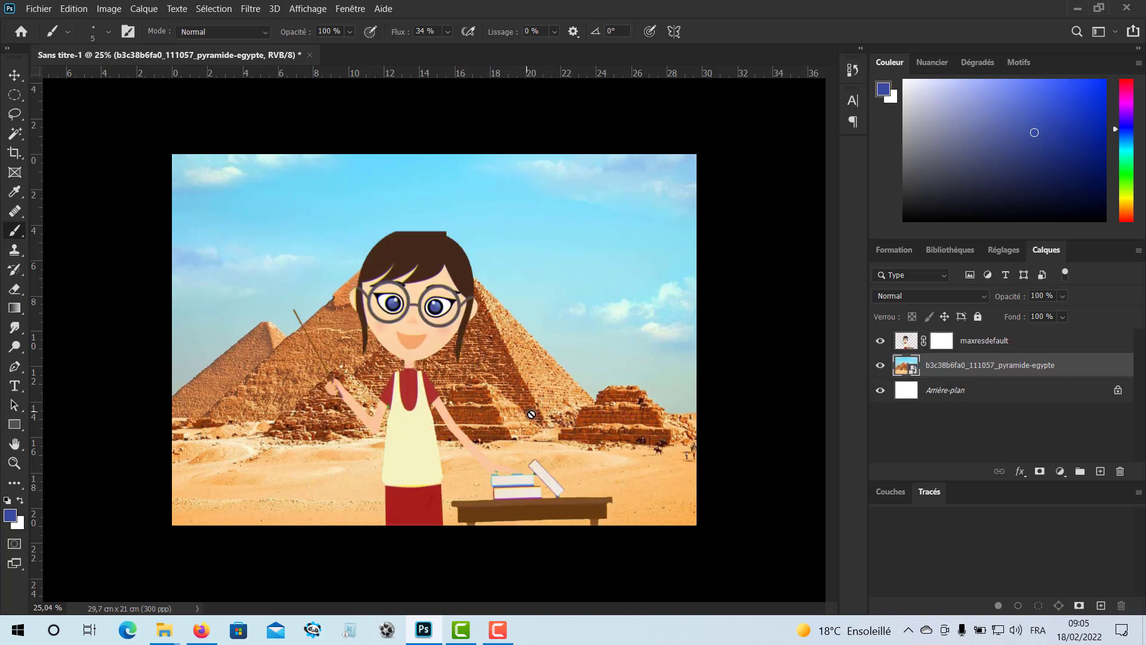
# Scale the teacher layer proportionally to 60.93% and move it to the lower-left part of the page.
pyautogui.click(15, 74)
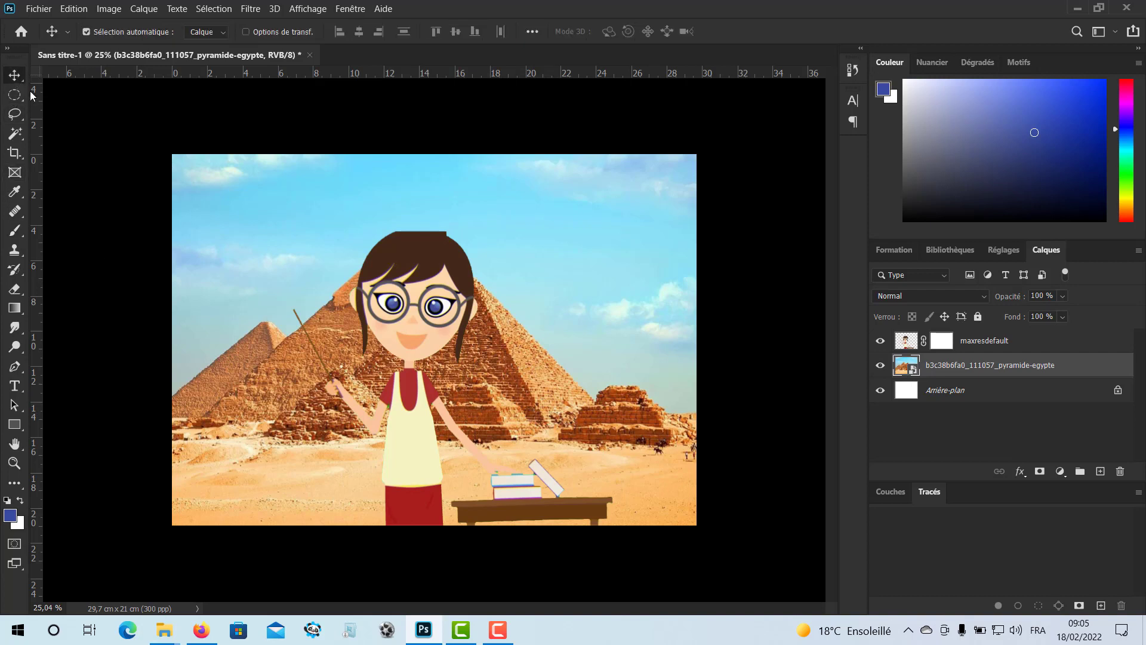
pyautogui.click(412, 438)
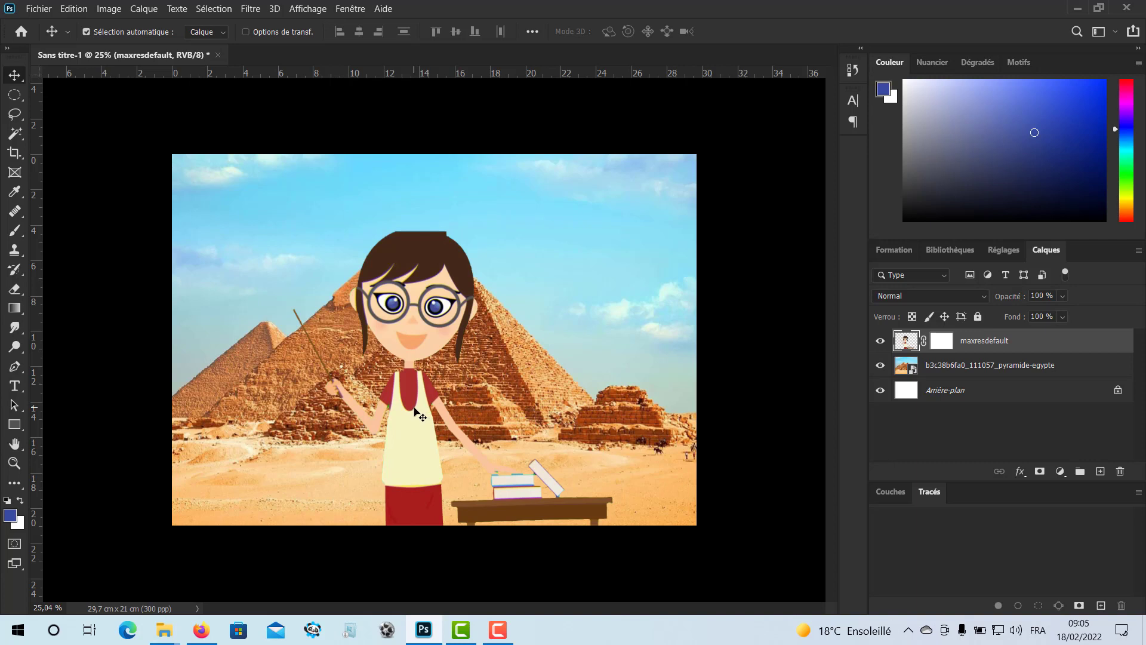
pyautogui.press('ctrl')
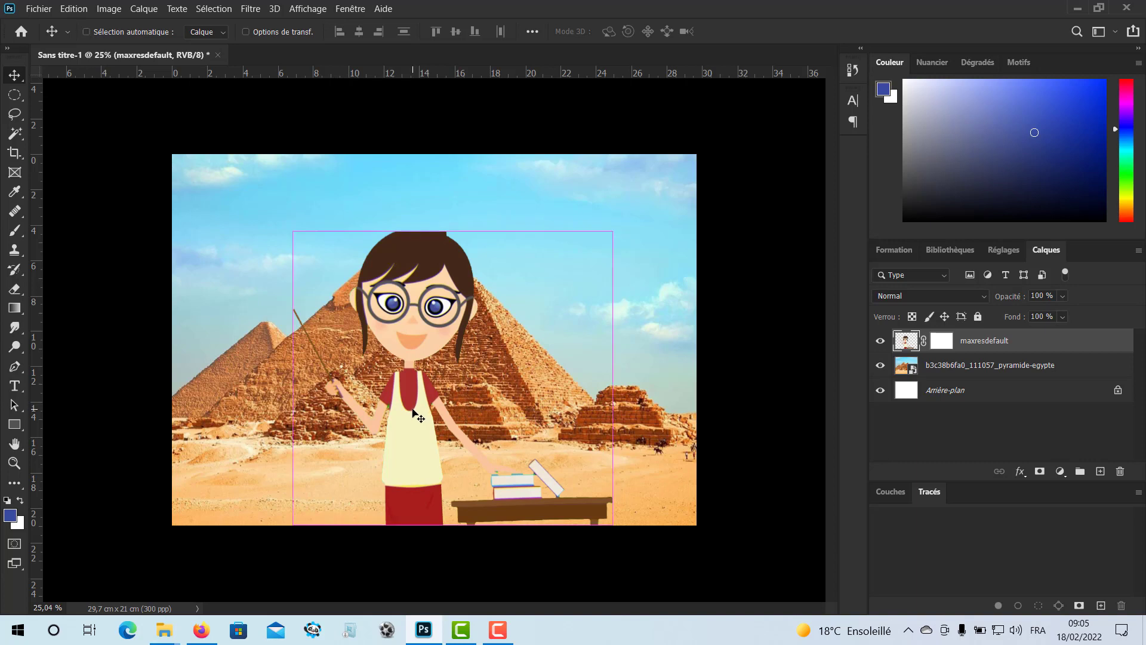
pyautogui.hotkey('ctrl', 't')
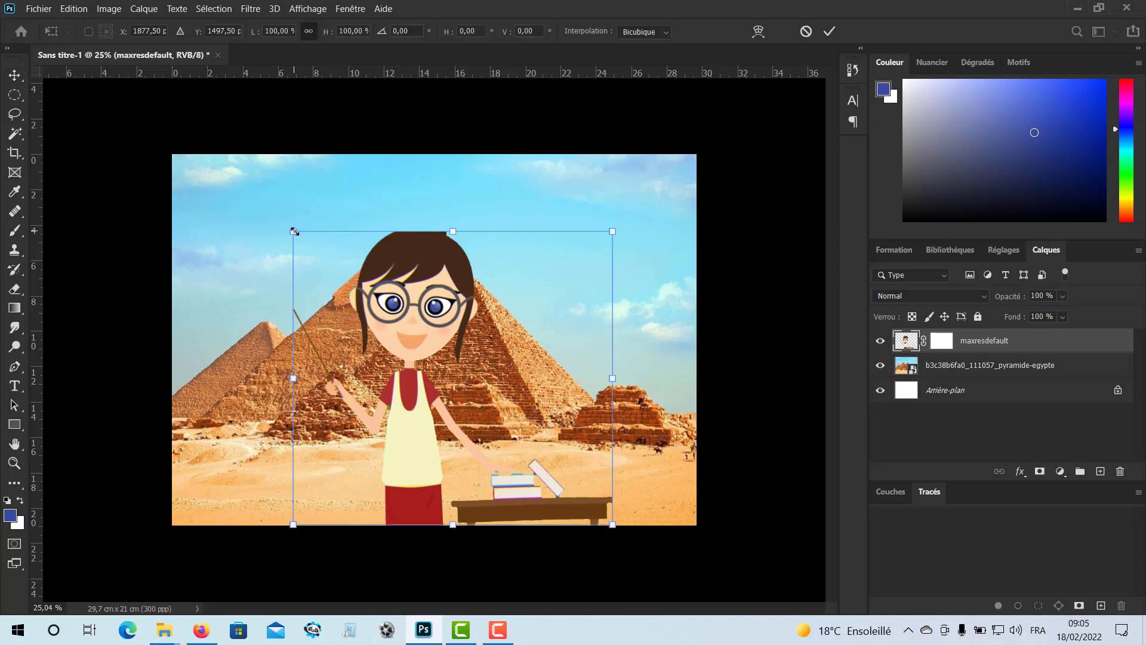
pyautogui.moveTo(294, 231); pyautogui.dragTo(413, 363)
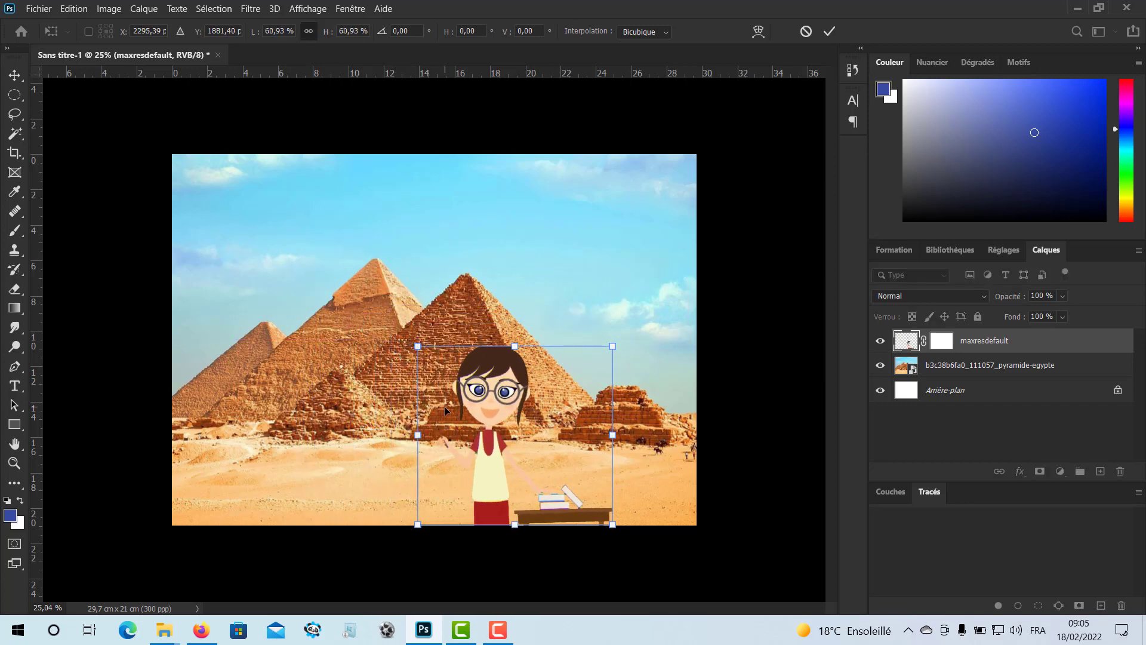
pyautogui.moveTo(488, 448); pyautogui.dragTo(273, 452)
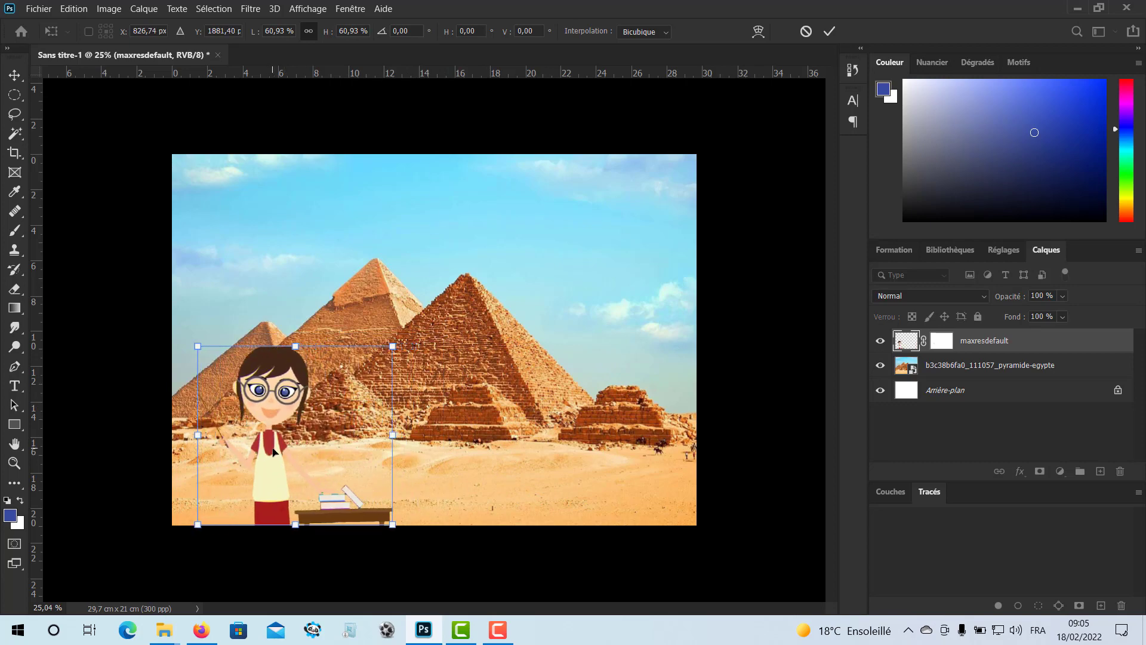
# Flip the teacher horizontally, shift her until the desk meets the page's left edge, and apply the transformation.
pyautogui.rightClick(272, 452)
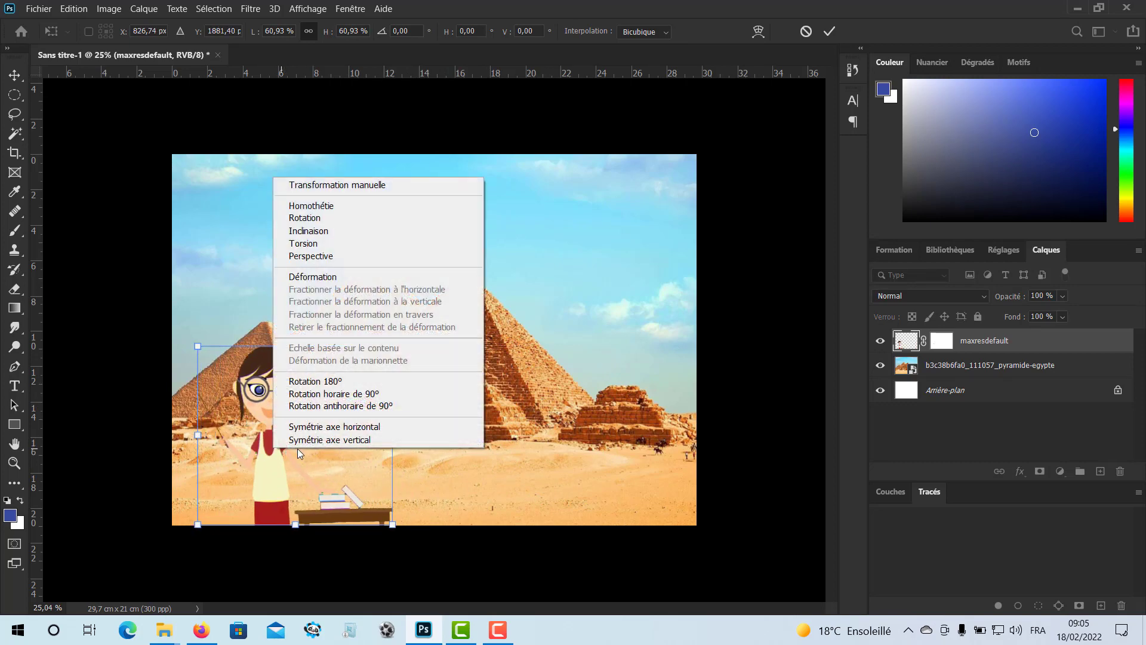
pyautogui.click(431, 432)
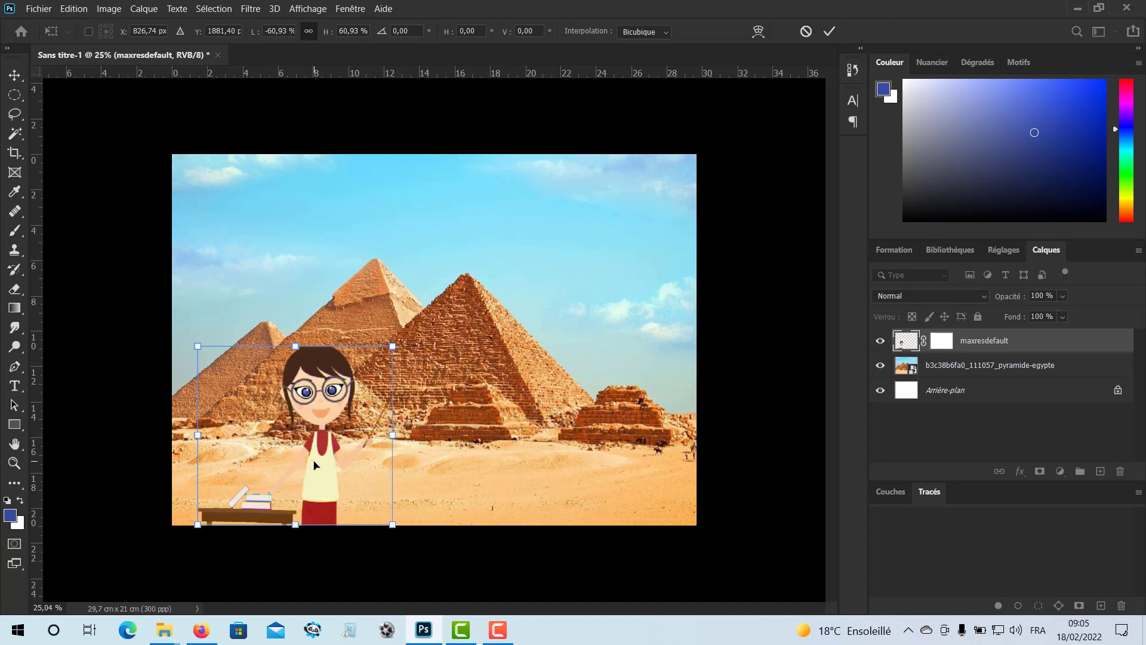
pyautogui.moveTo(315, 464); pyautogui.dragTo(294, 464)
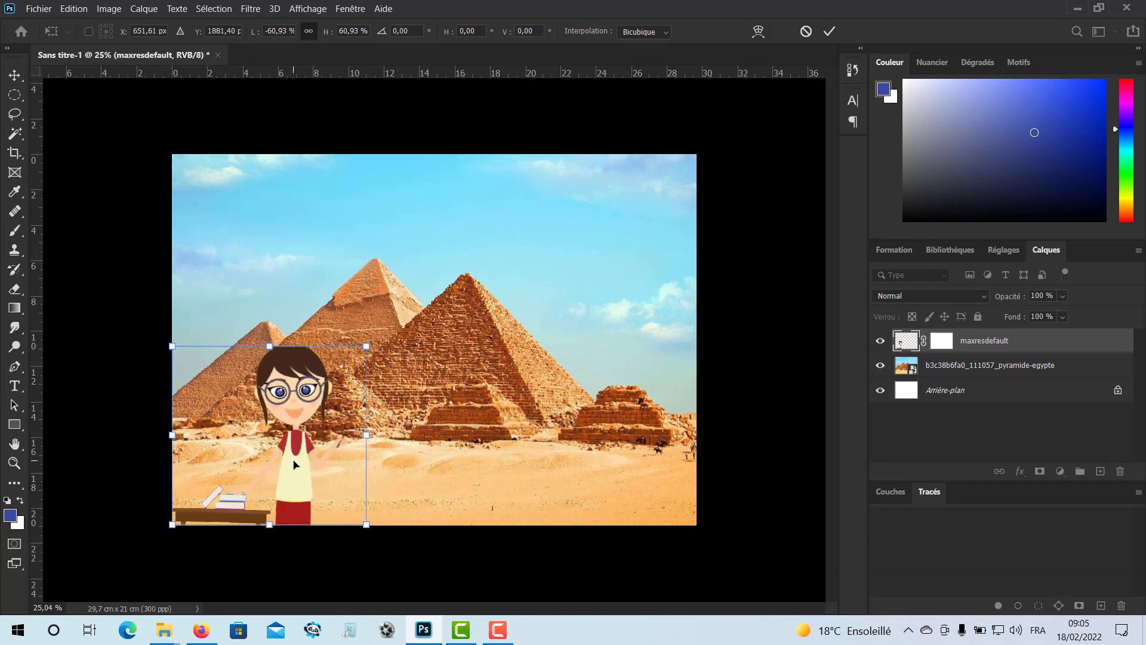
pyautogui.press('Return')
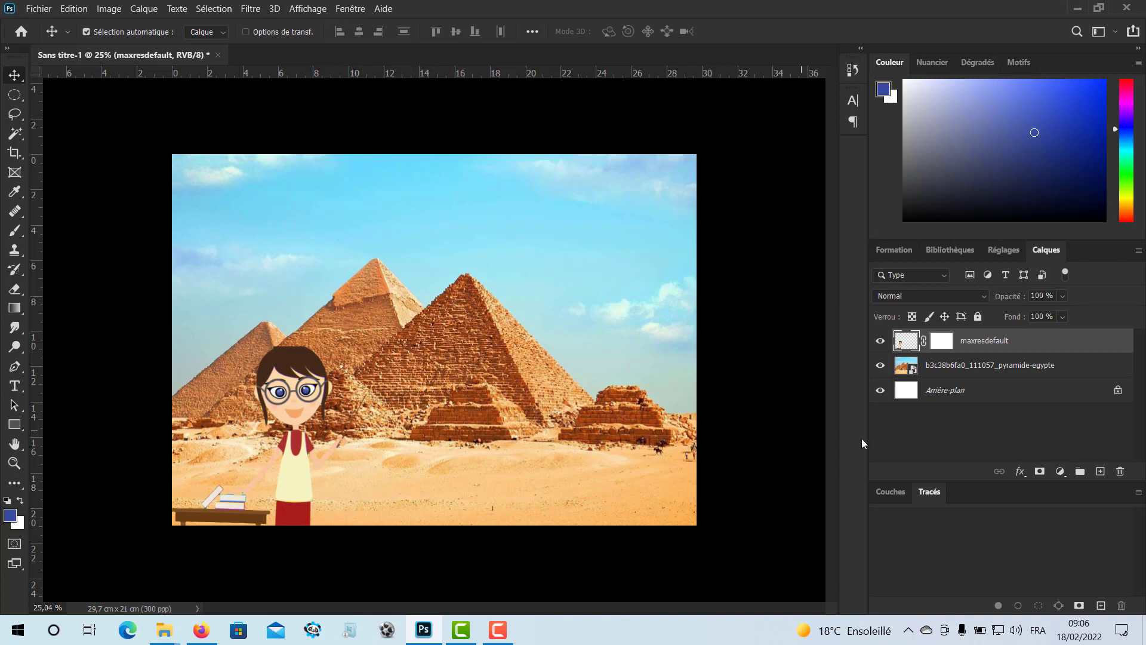
# Add a new layer above the teacher and draw a rectangular selection about 11 by 8 cm over the pyramid's lower part and the sand.
pyautogui.click(1101, 472)
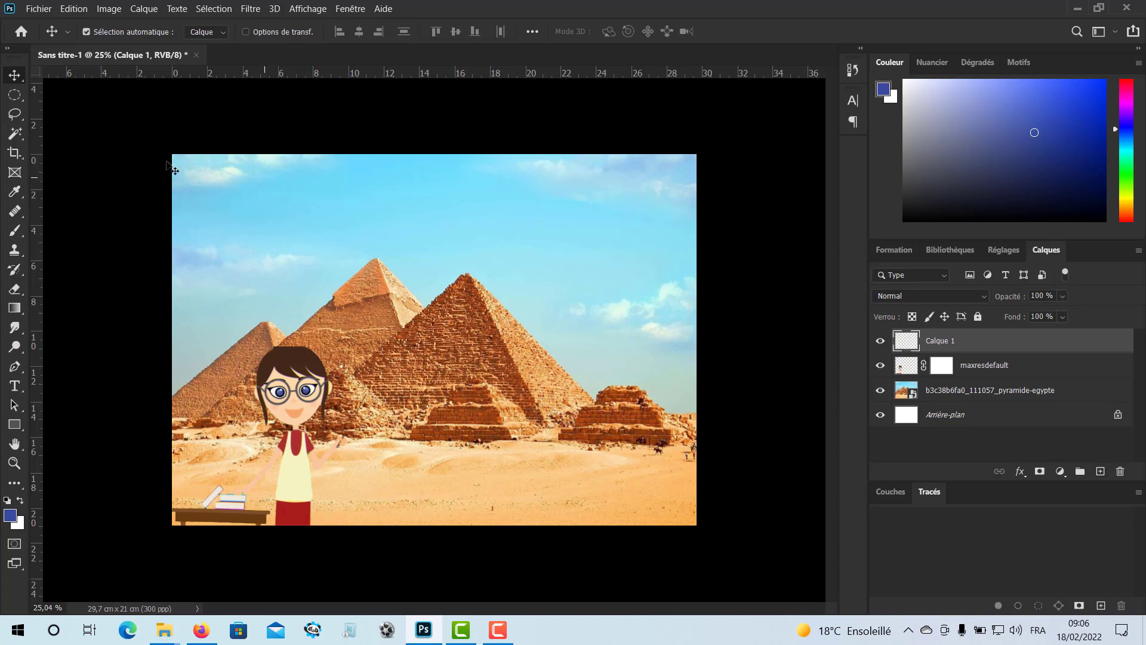
pyautogui.click(15, 96)
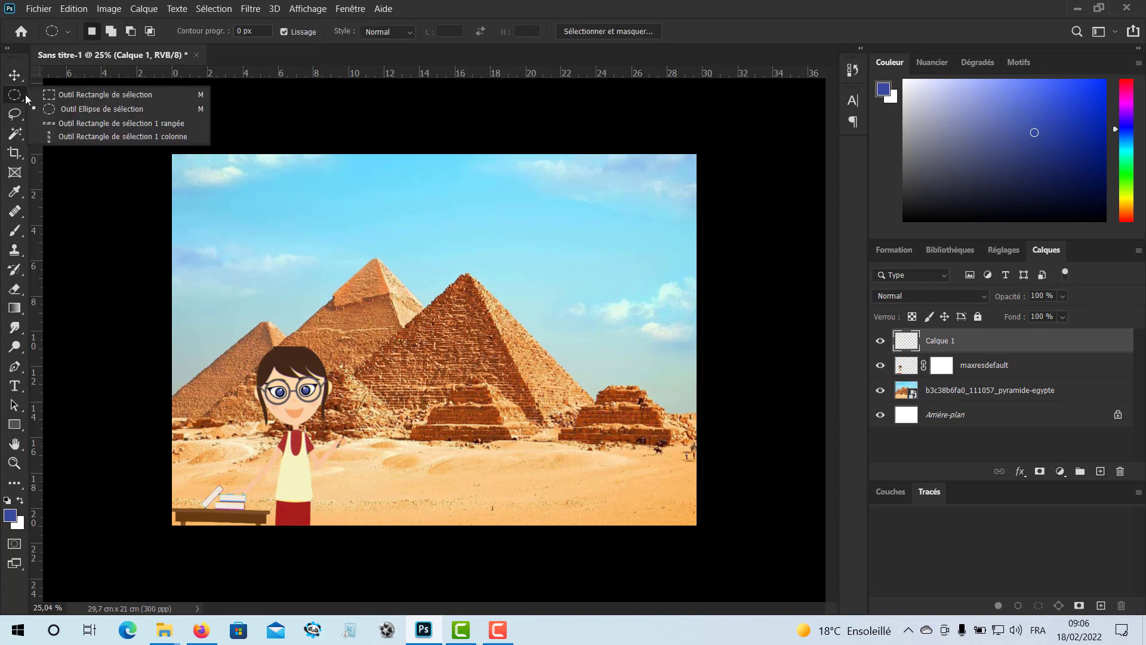
pyautogui.click(70, 94)
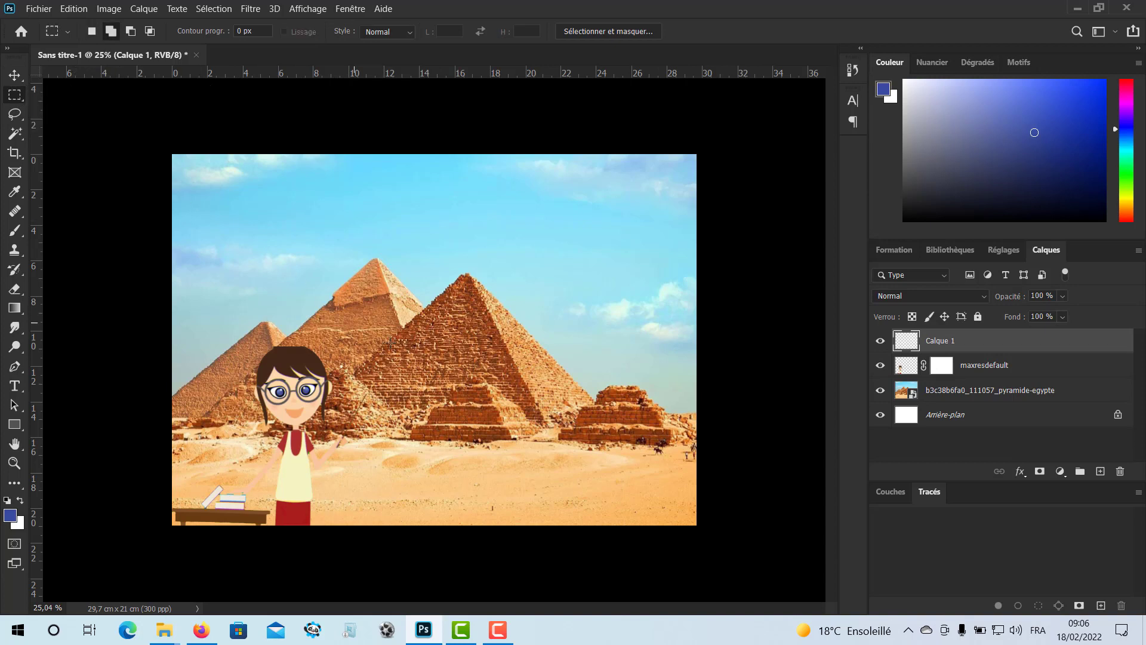
pyautogui.moveTo(386, 358); pyautogui.dragTo(574, 501)
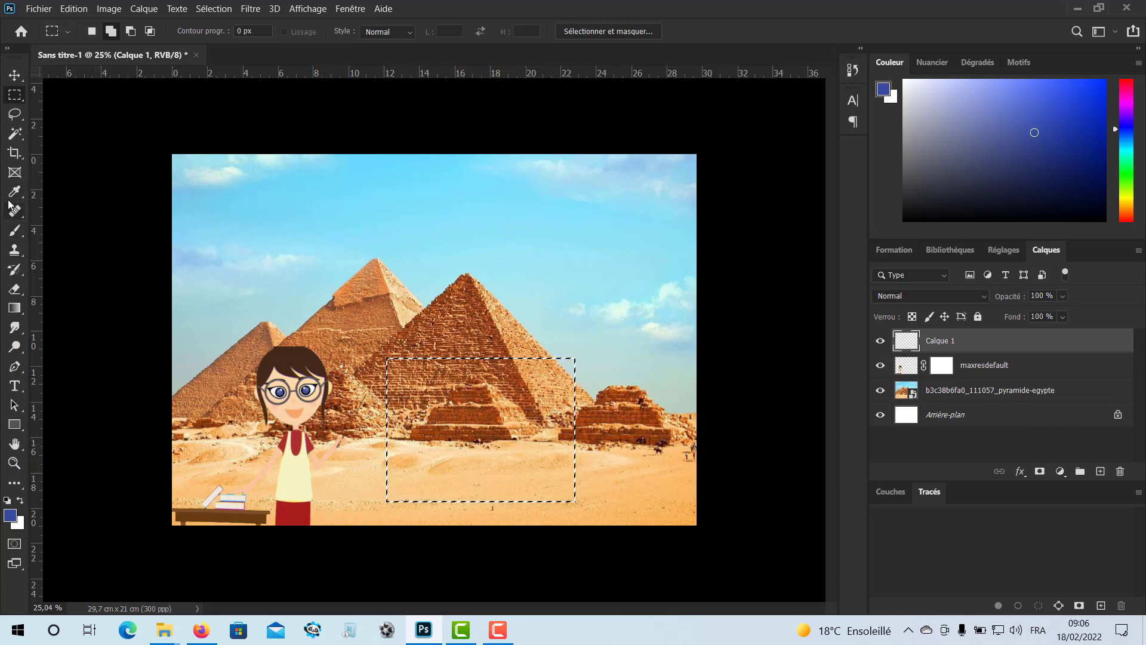
# Fill the rectangular selection on the new layer with the blue foreground color using the Paint Bucket.
pyautogui.click(15, 308)
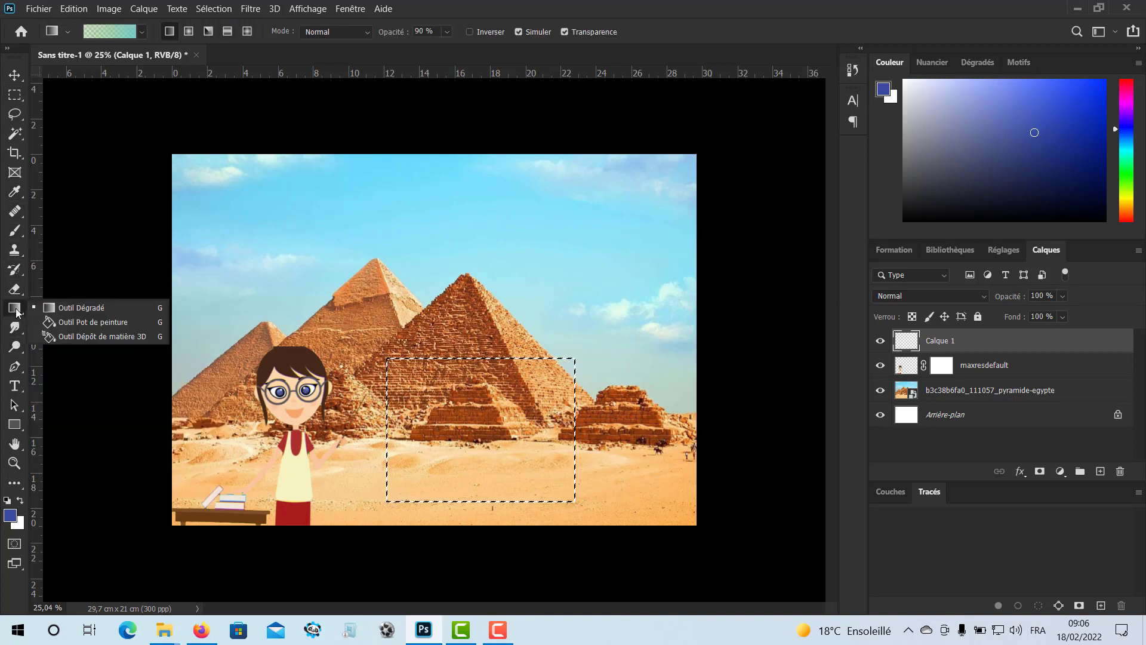
pyautogui.click(115, 322)
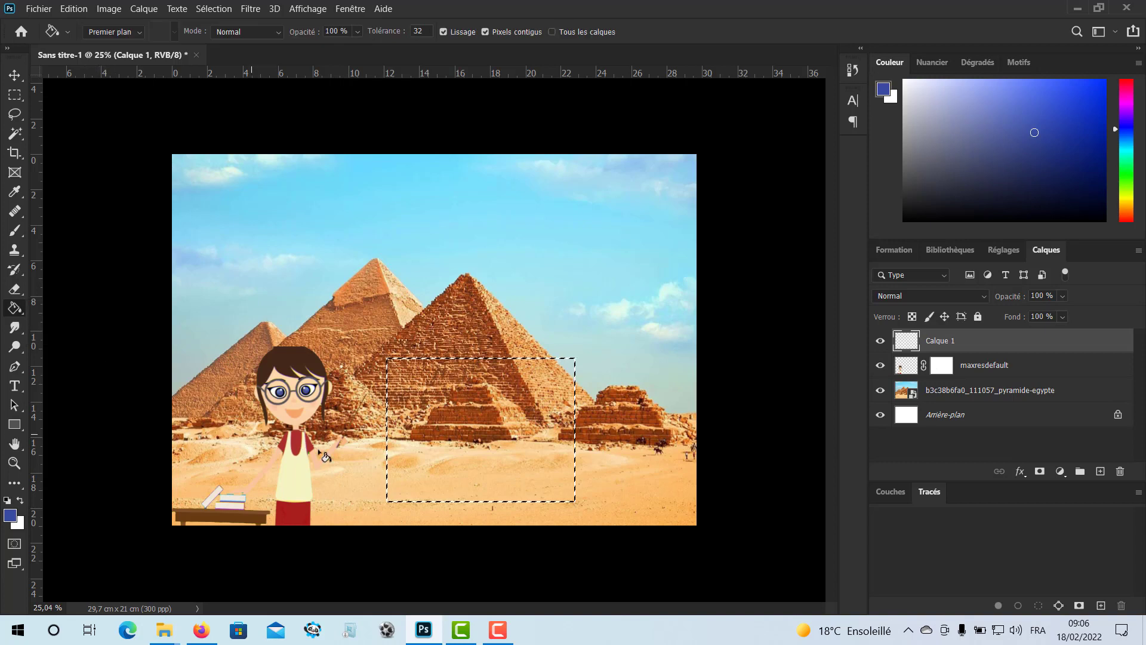
pyautogui.click(449, 426)
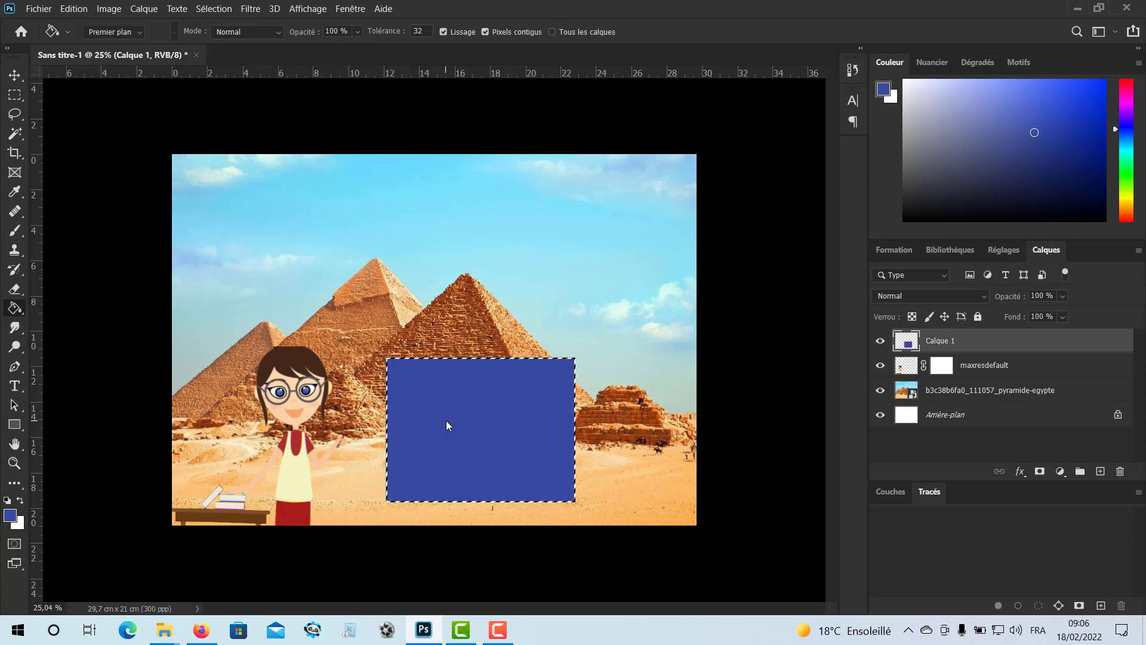
pyautogui.click(10, 515)
pyautogui.click(498, 632)
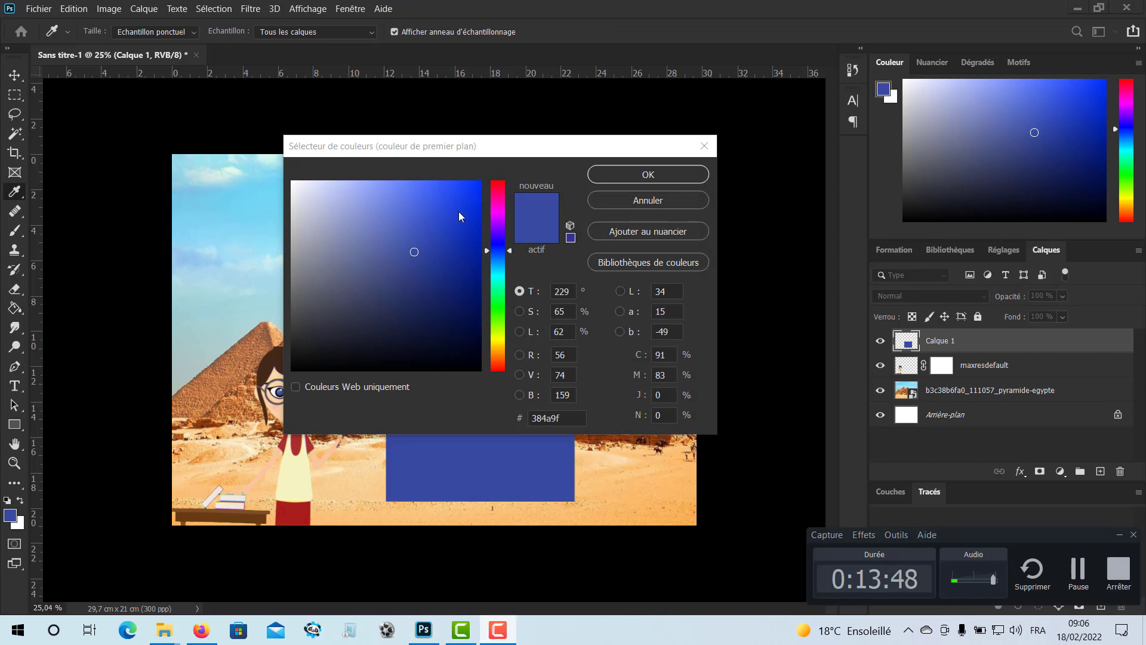
pyautogui.click(532, 417)
pyautogui.write('9f3883')
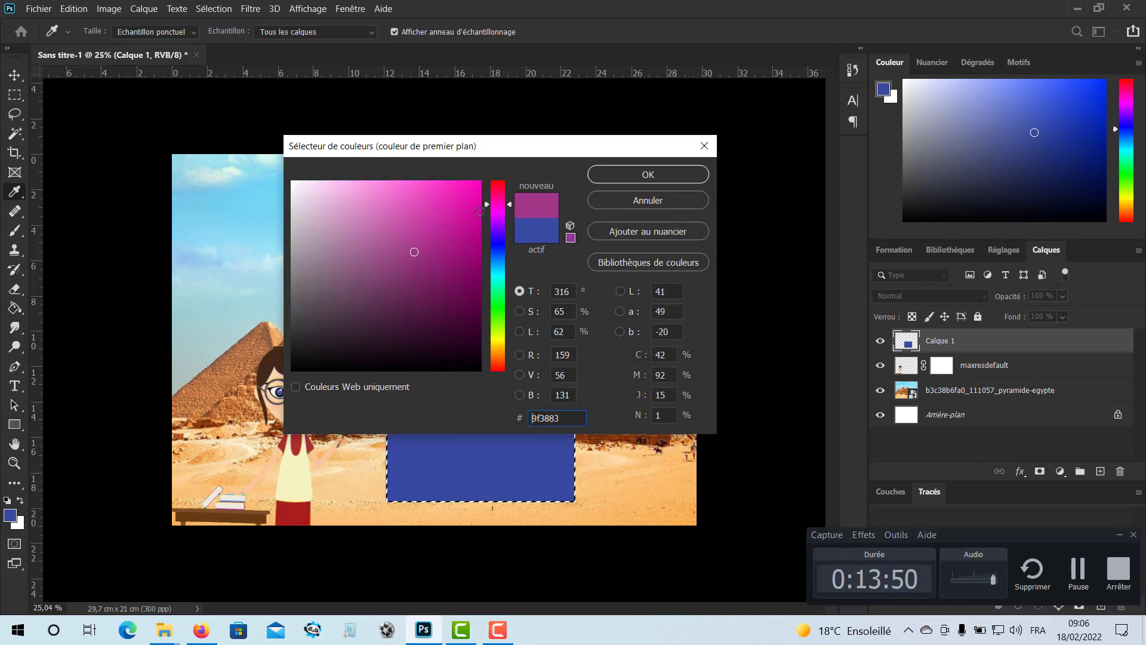
pyautogui.click(498, 306)
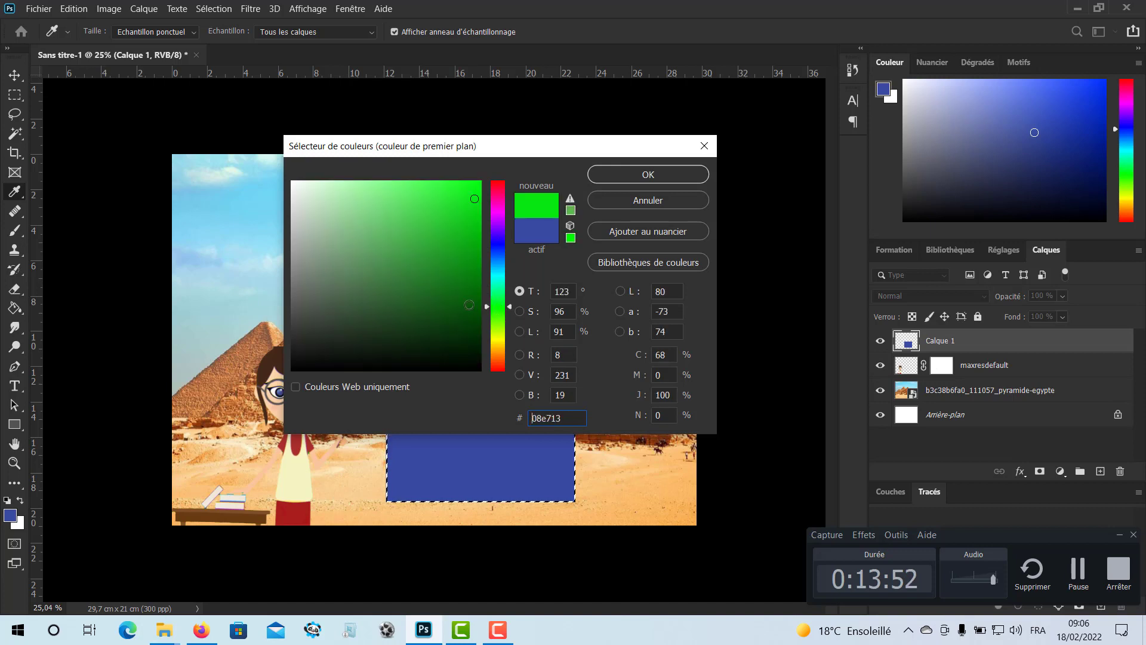
pyautogui.moveTo(468, 305); pyautogui.dragTo(444, 235)
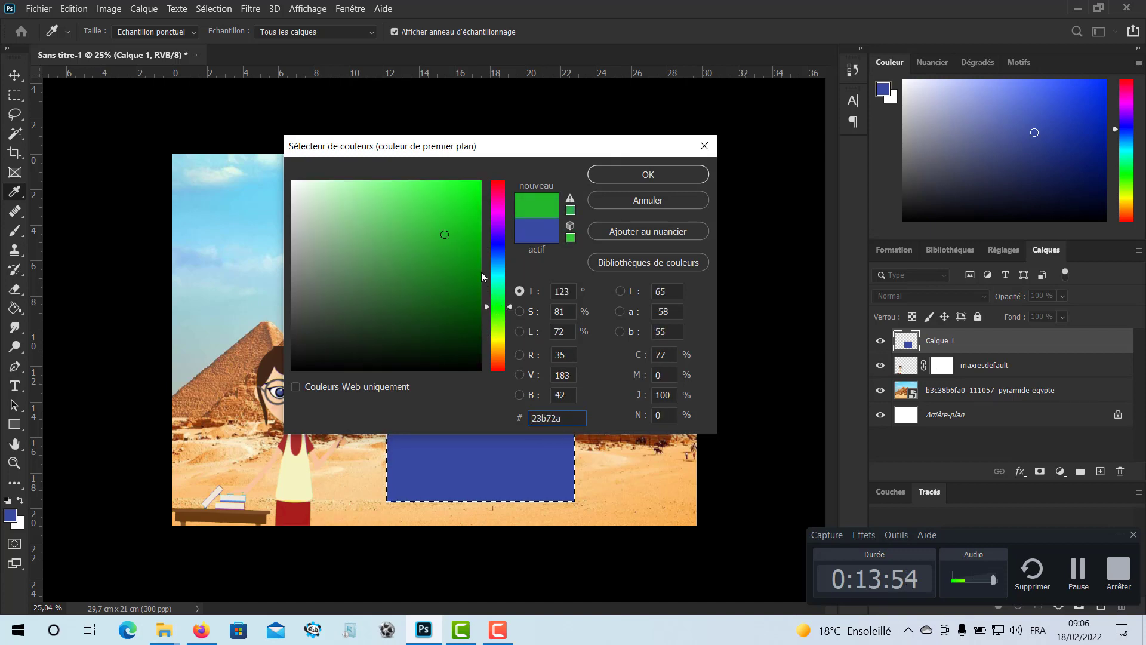
pyautogui.click(660, 203)
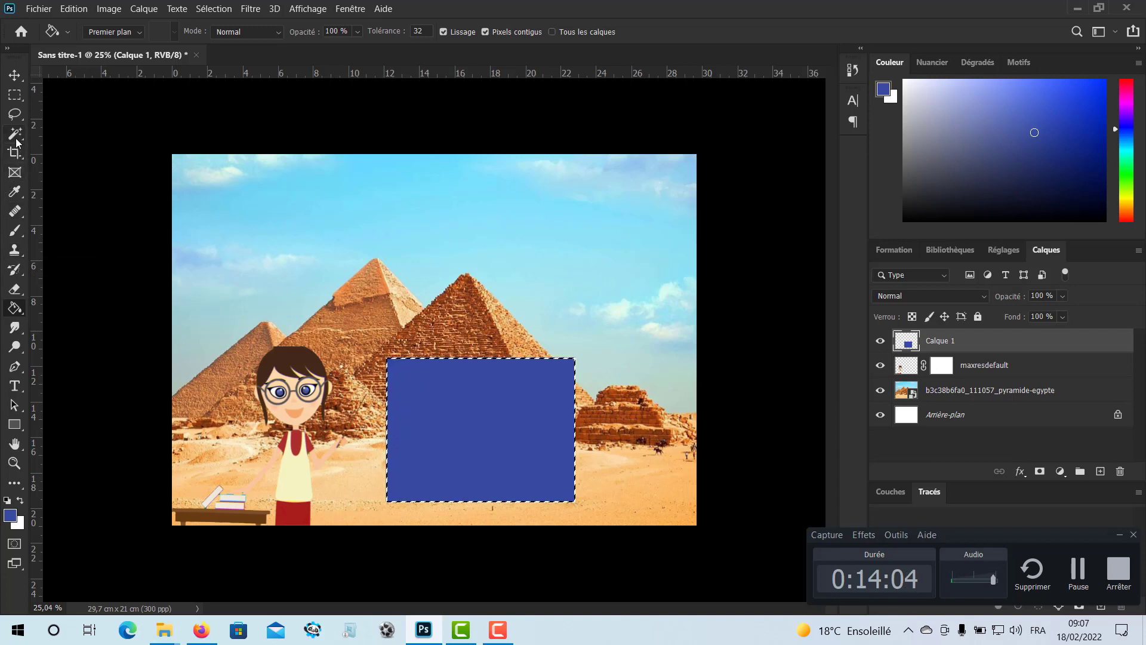
# Sample the sandy brown near the tip of the rear pyramid and fill the selected rectangle with it.
pyautogui.click(14, 191)
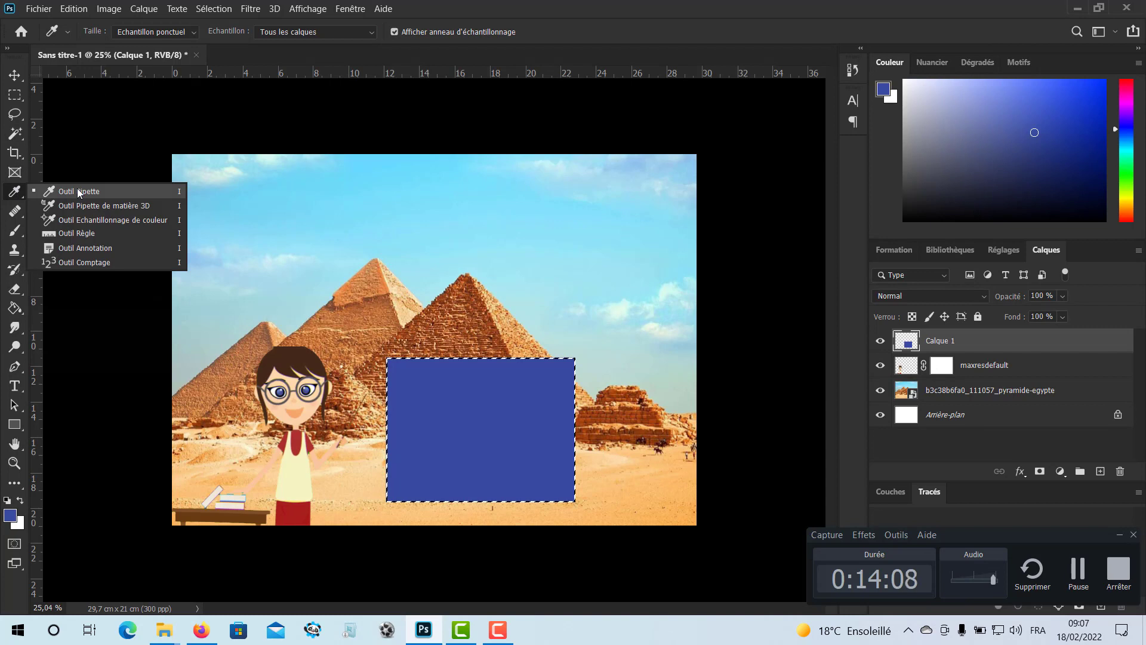
pyautogui.click(78, 189)
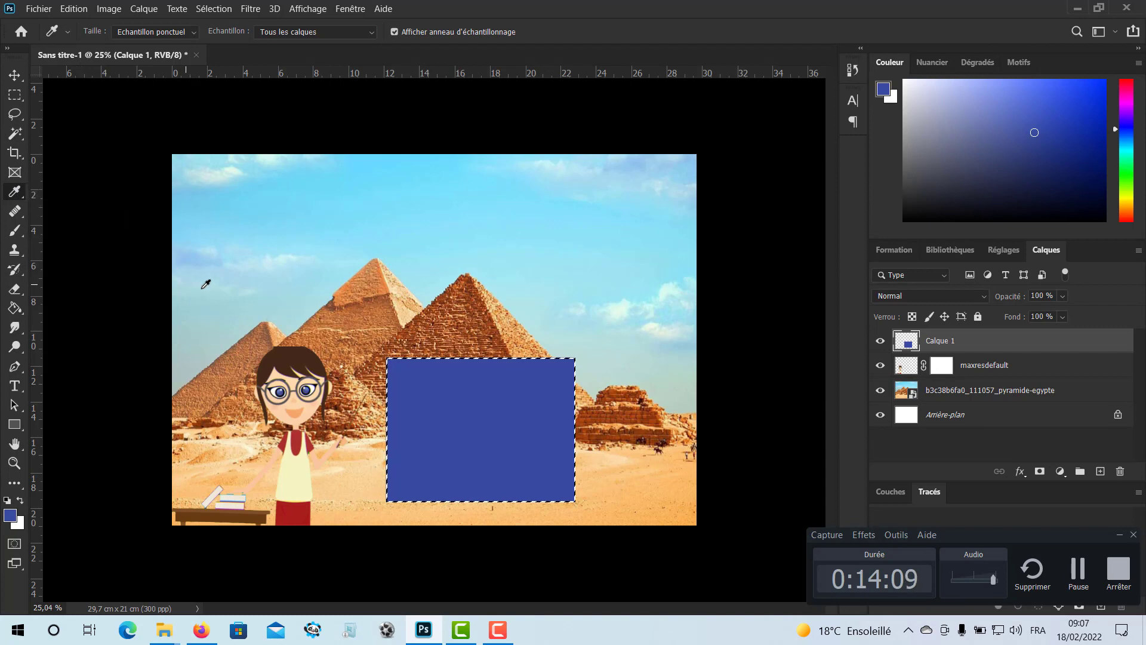
pyautogui.click(372, 276)
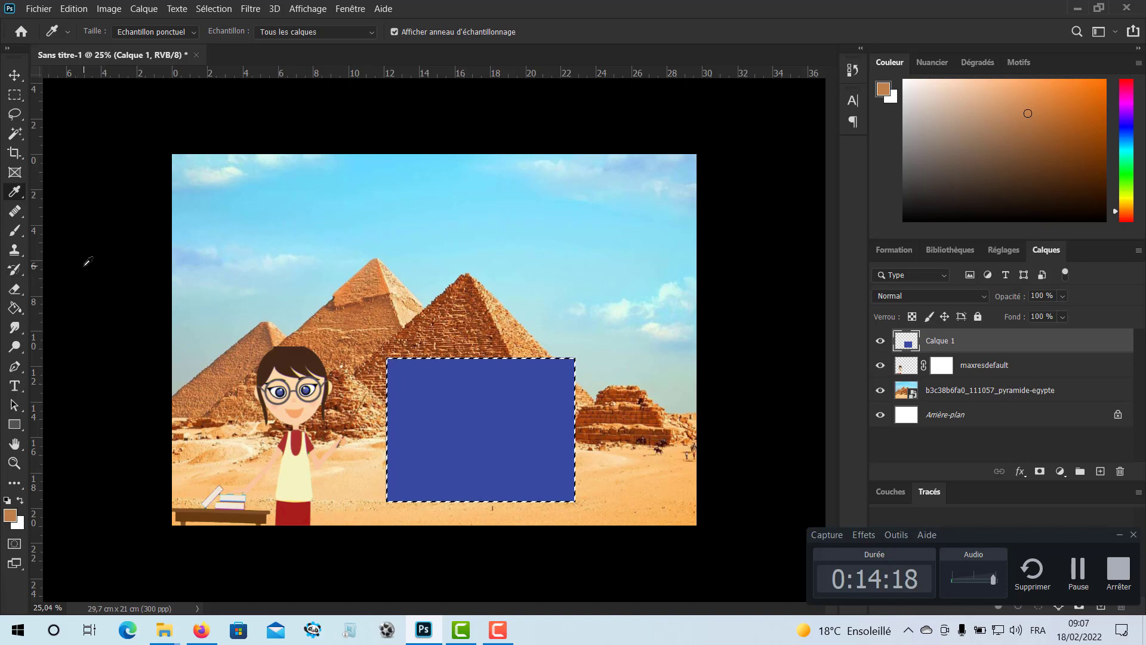
pyautogui.click(15, 308)
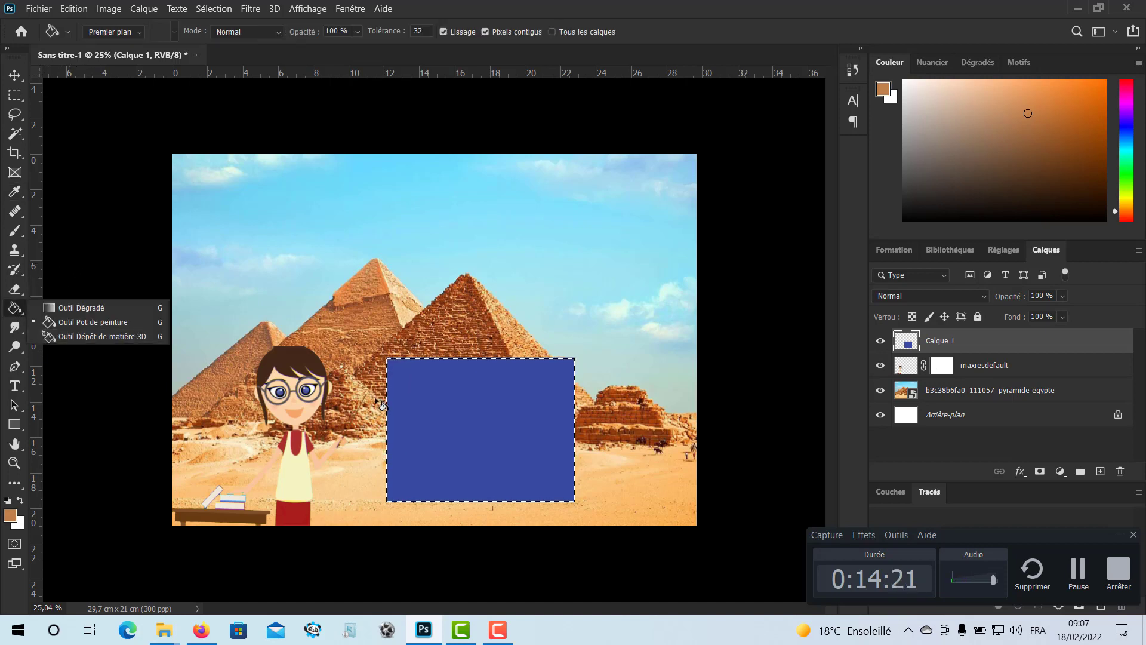
pyautogui.click(452, 422)
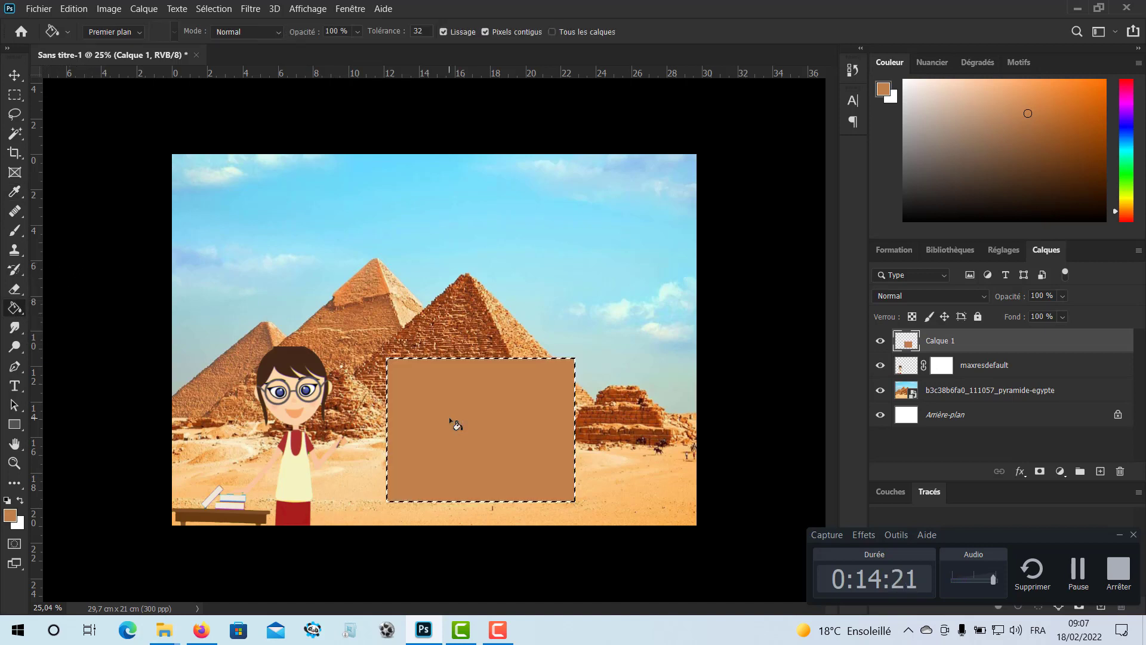
# Rename the rectangle's layer to "cadre de texte".
pyautogui.doubleClick(940, 341)
pyautogui.write('cad')
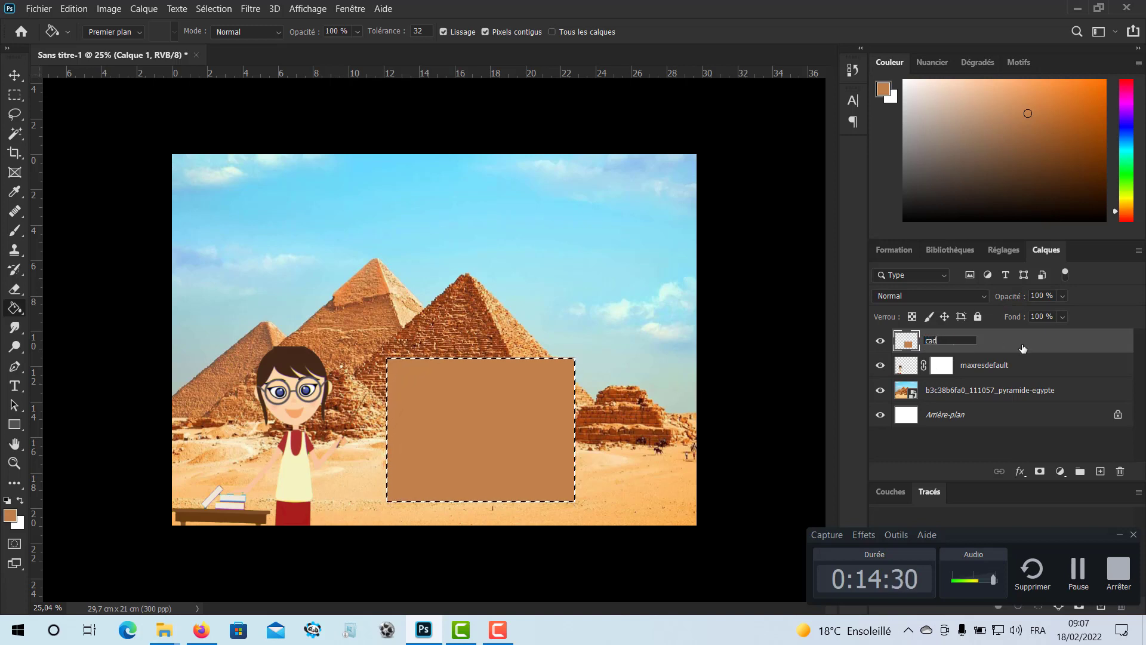
pyautogui.write('re de texte')
# Set the opacity of the cadre de texte layer to 60% and deselect the rectangle.
pyautogui.moveTo(1011, 301); pyautogui.dragTo(990, 301)
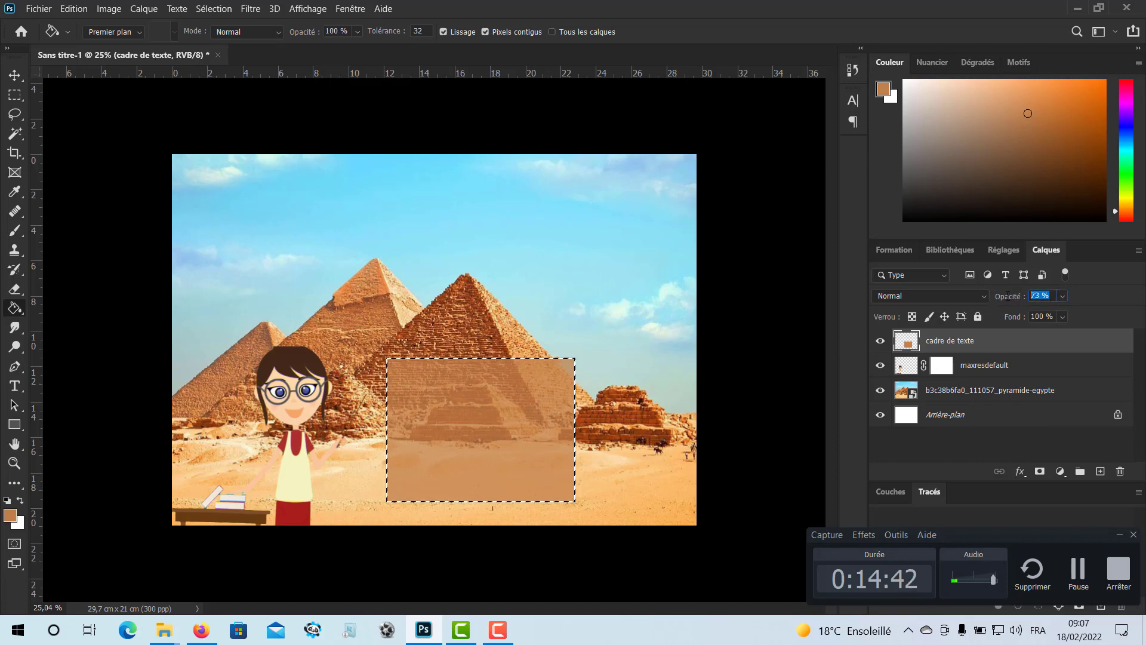
pyautogui.write('80')
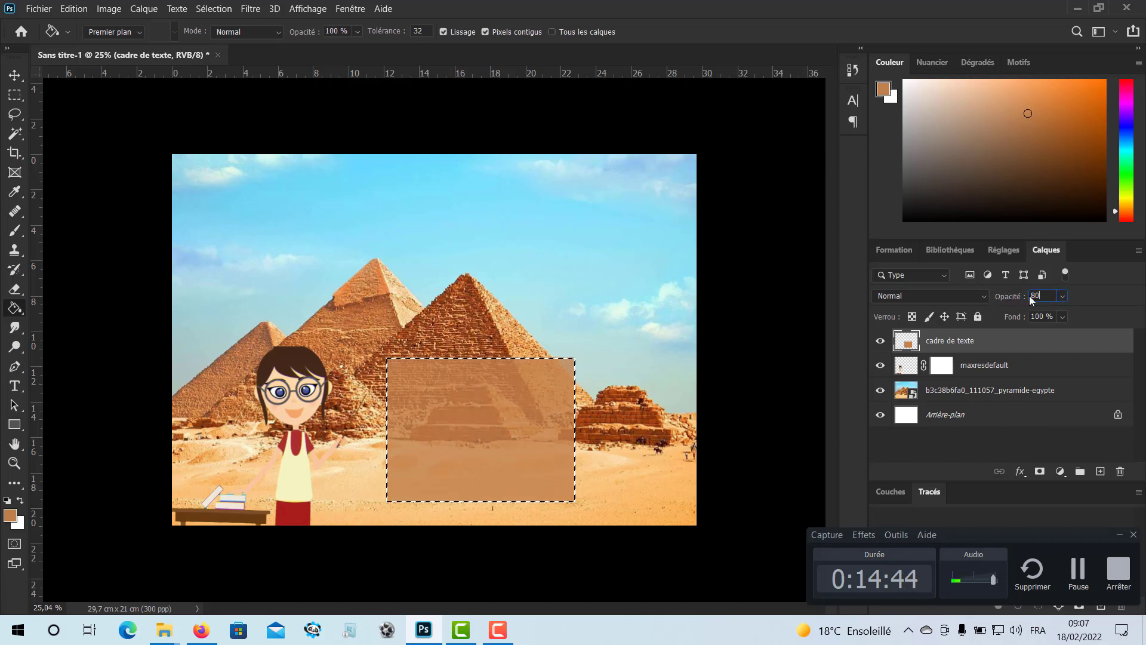
pyautogui.press('BackSpace')
pyautogui.press('BackSpace')
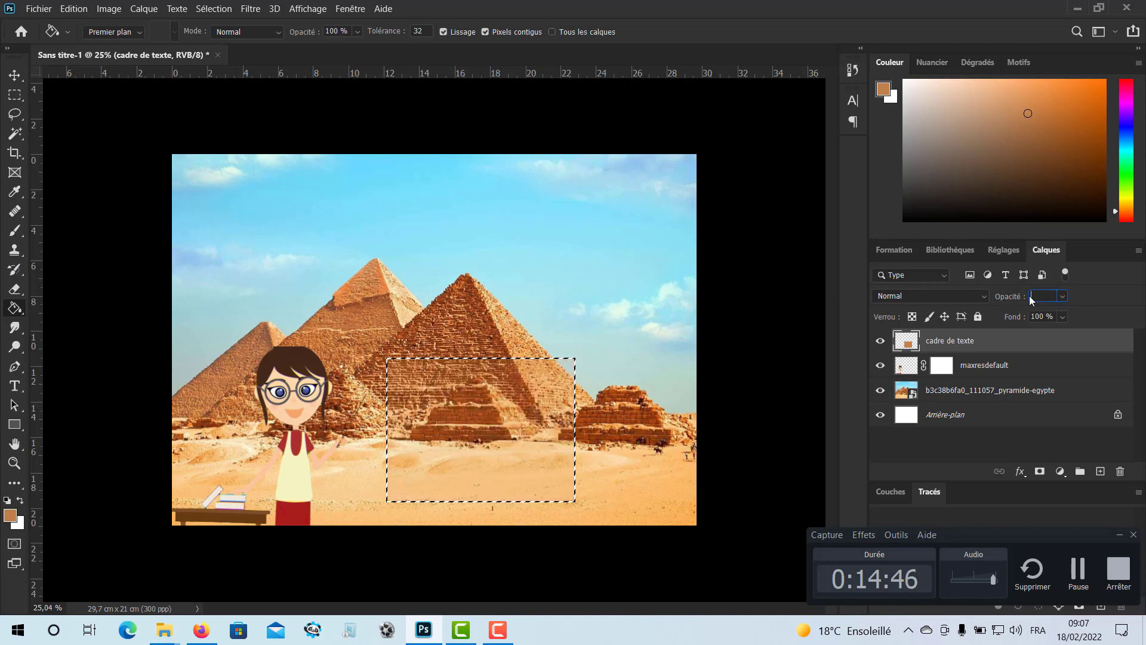
pyautogui.write('60')
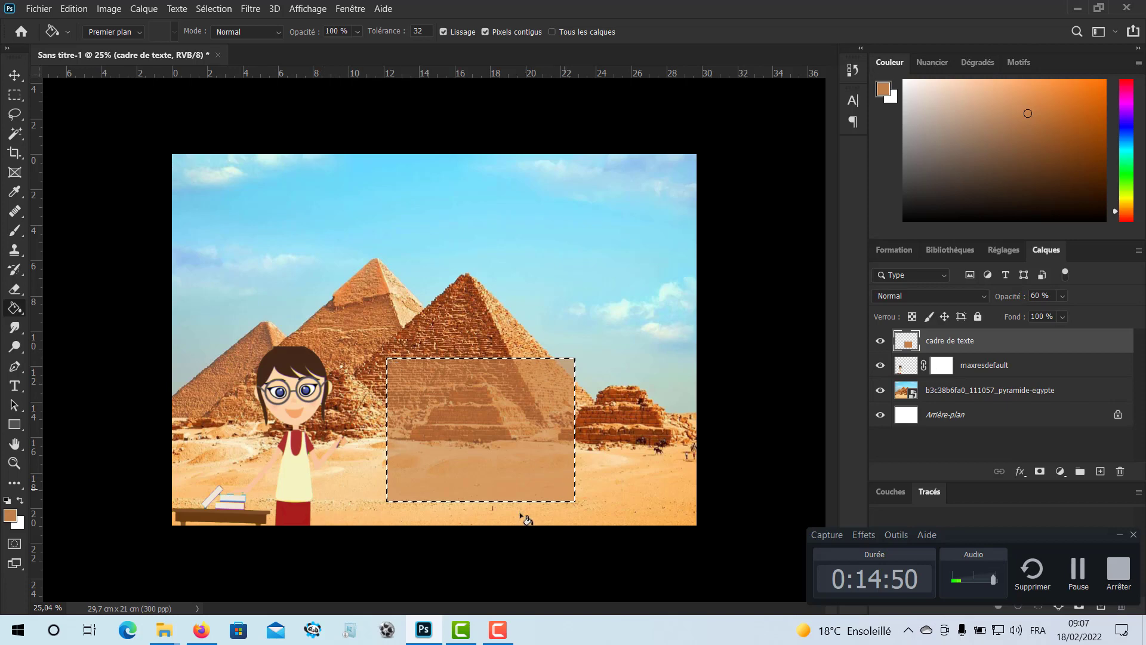
pyautogui.click(209, 11)
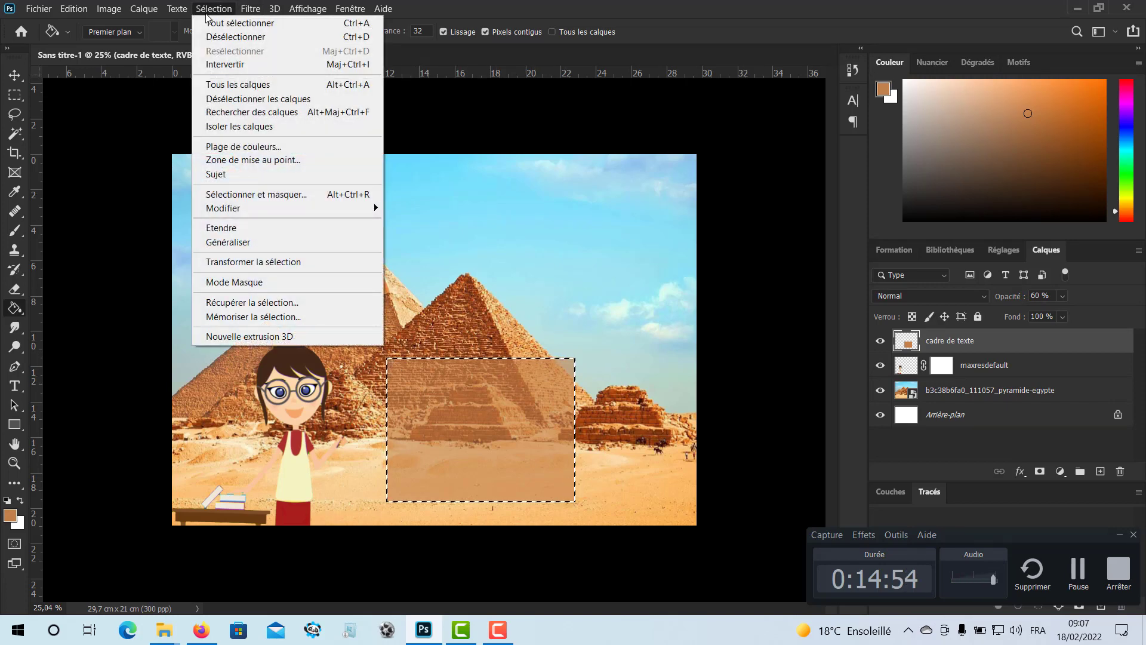
pyautogui.click(324, 38)
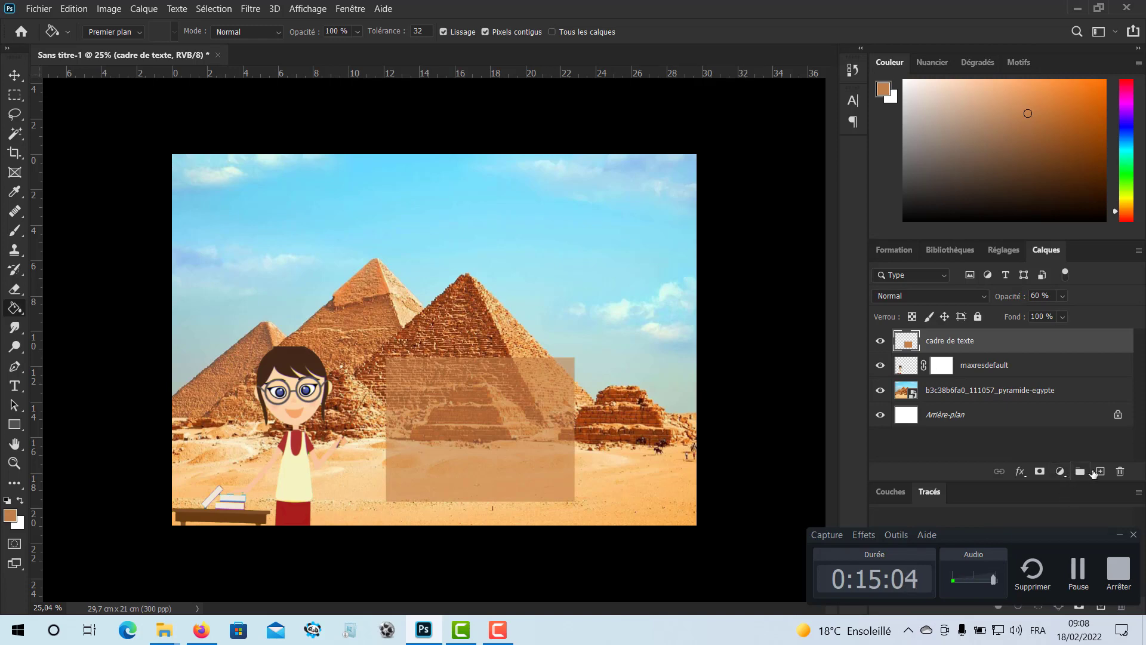
# Open the layer style settings of the cadre de texte layer with an inner shadow, keeping the rectangle in view.
pyautogui.click(1061, 472)
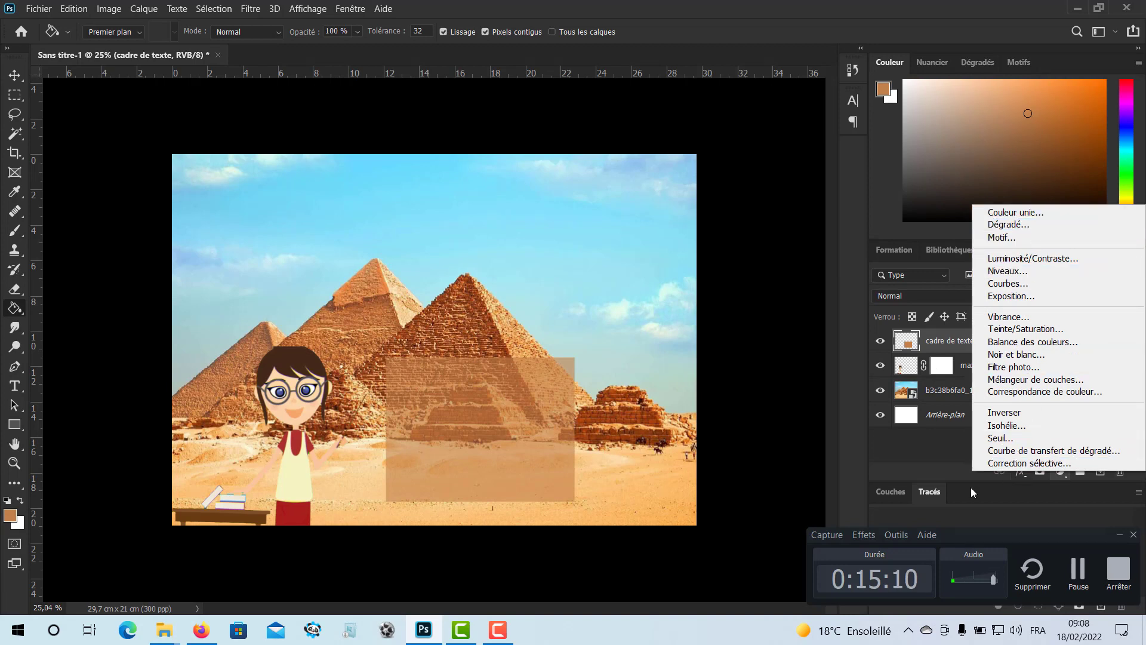
pyautogui.click(953, 466)
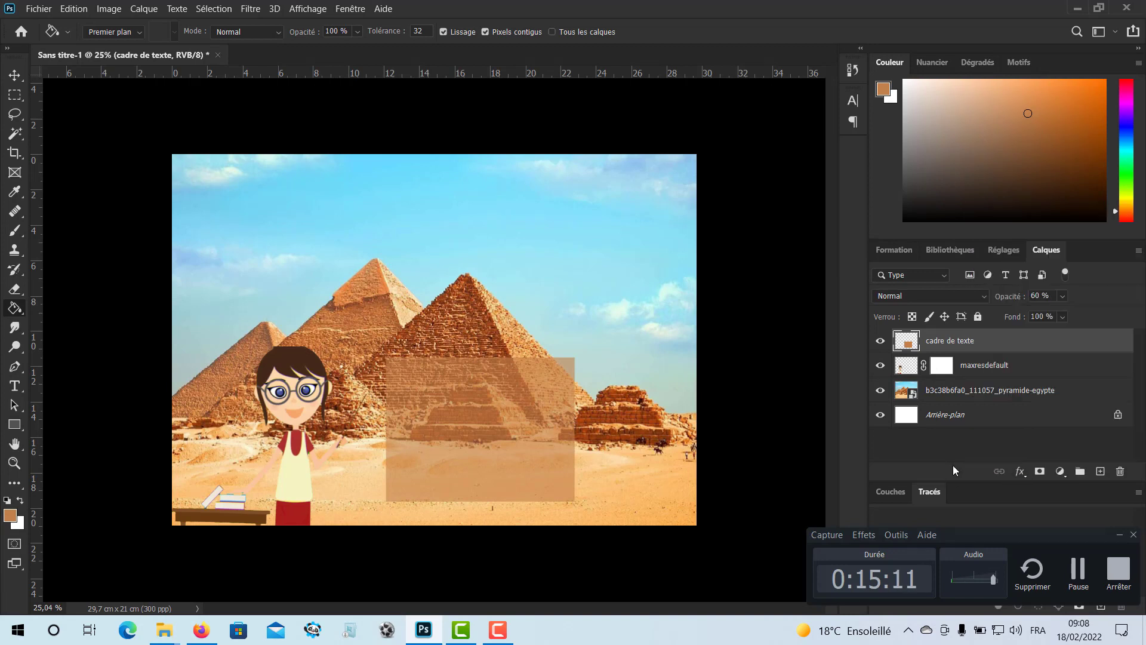
pyautogui.click(1020, 472)
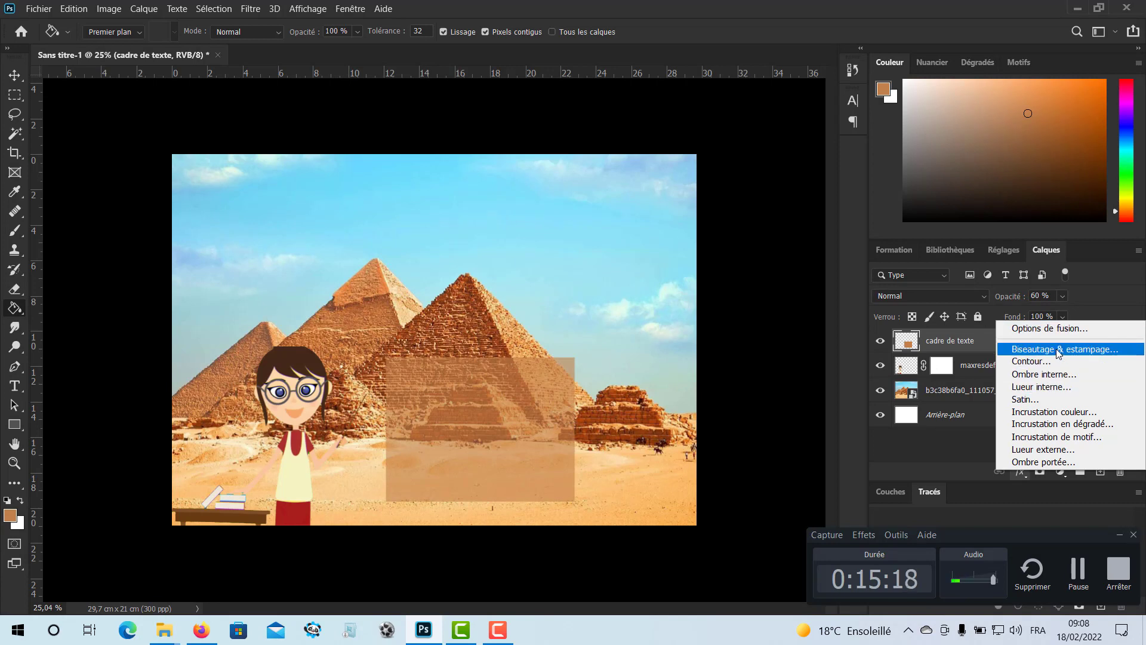
pyautogui.click(1055, 379)
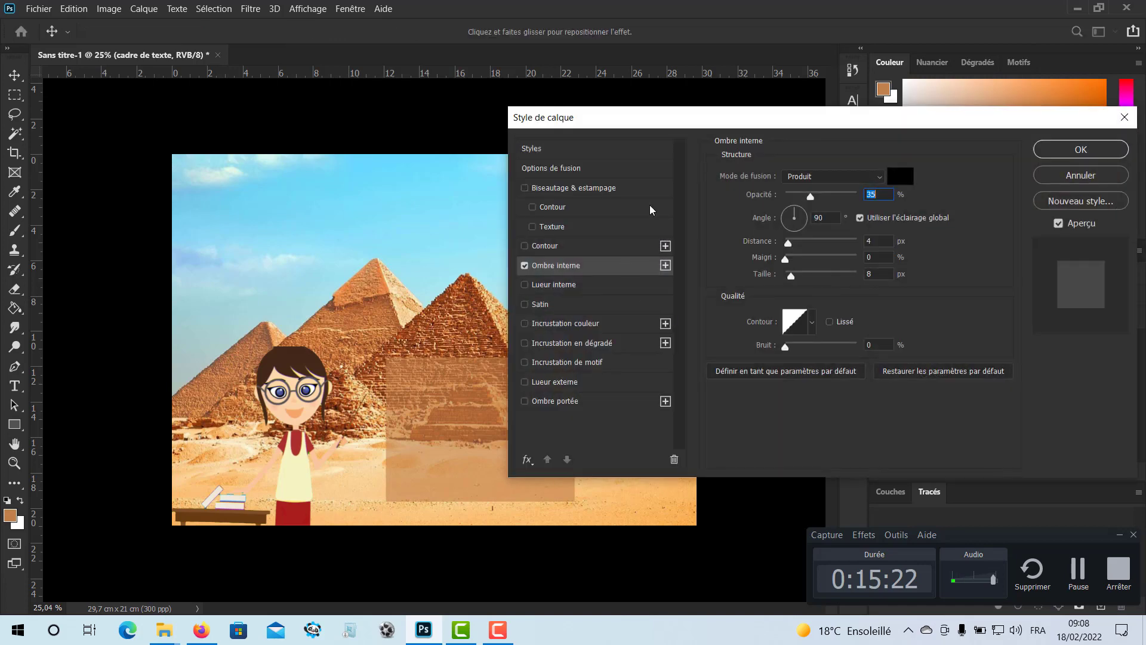
pyautogui.moveTo(693, 124); pyautogui.dragTo(643, 62)
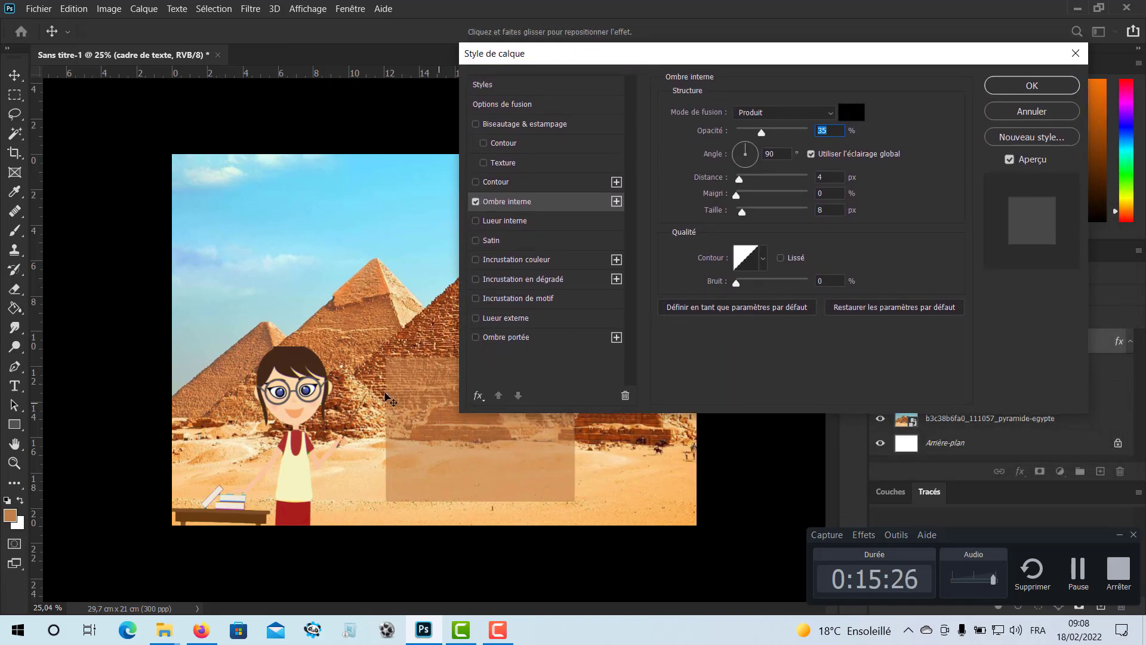
# Turn off the inner shadow and try a textured bevel and emboss on the rectangle.
pyautogui.click(476, 202)
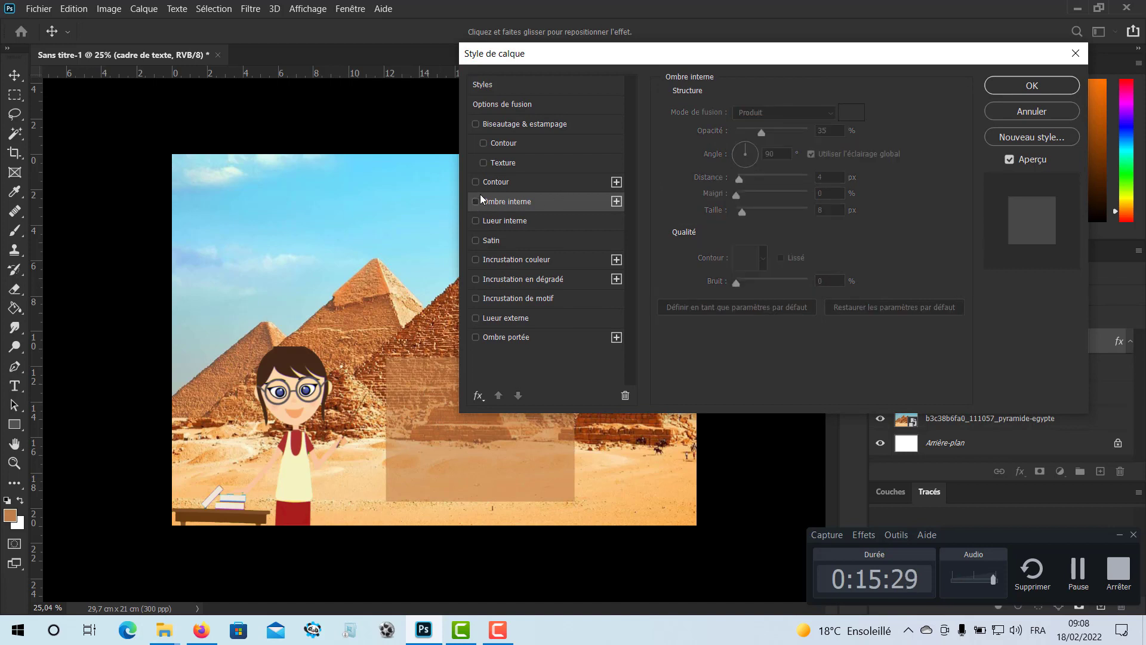
pyautogui.click(484, 163)
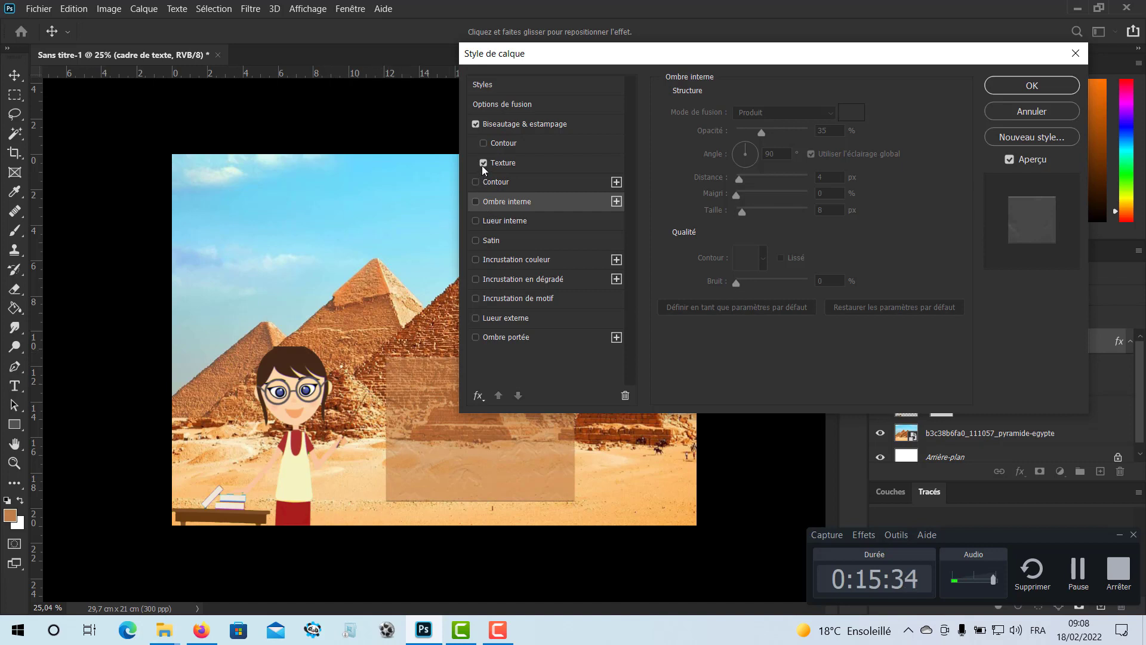
pyautogui.click(476, 124)
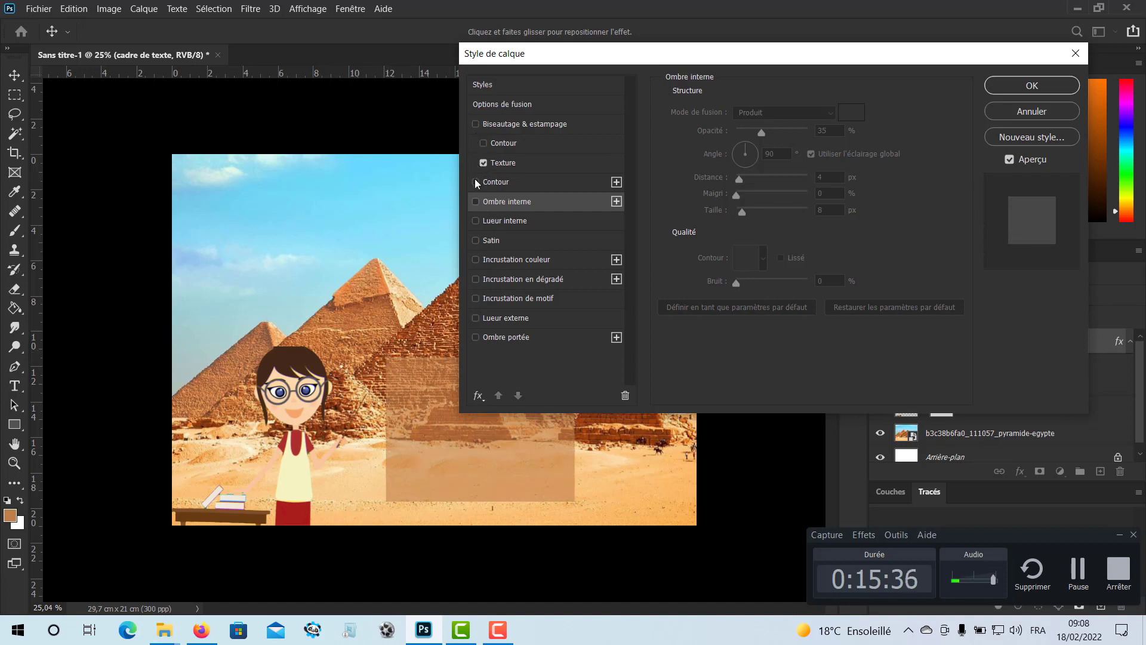
# Try a stroke on the rectangle, testing white before returning to black, reduce its size to 1 px, and turn it off.
pyautogui.click(476, 182)
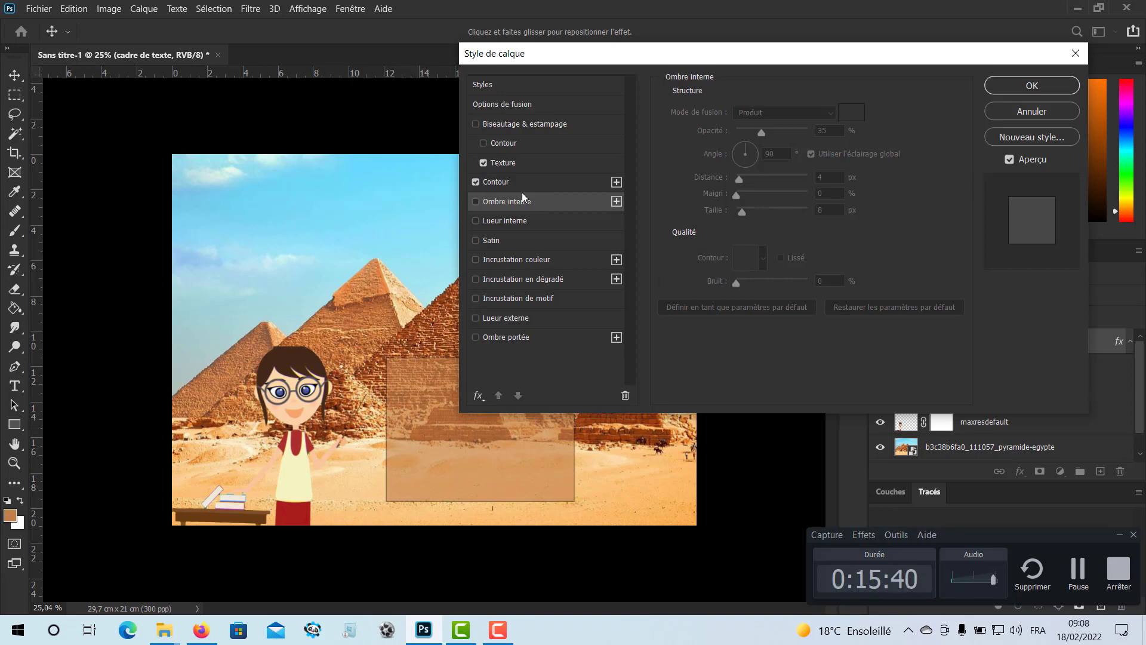
pyautogui.click(509, 183)
pyautogui.click(719, 219)
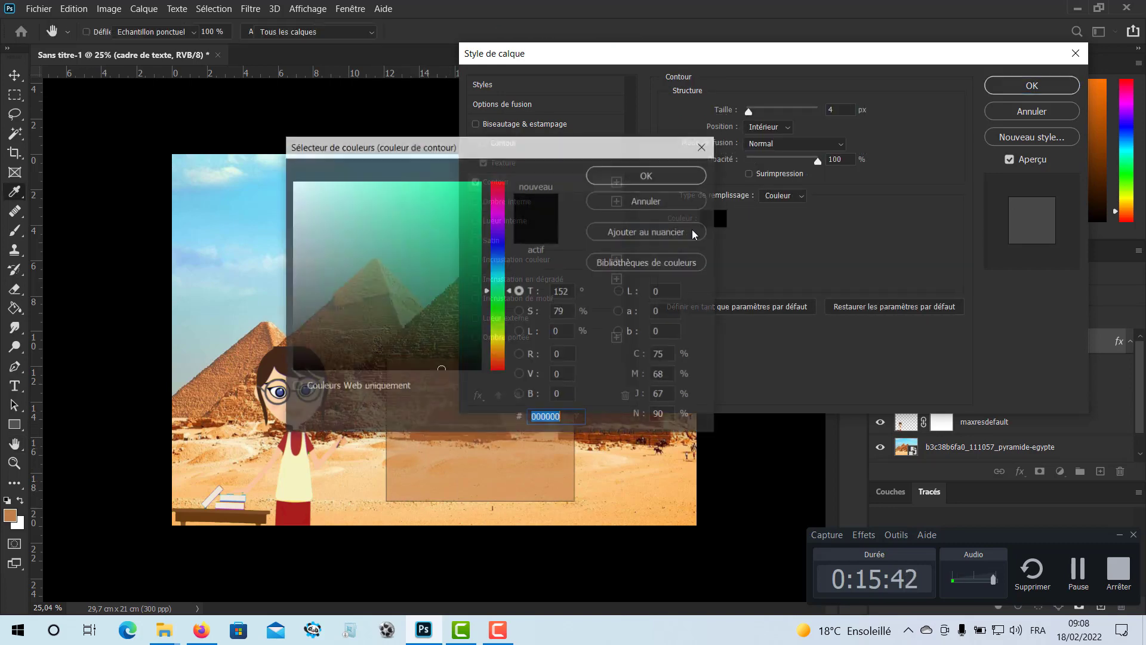
pyautogui.moveTo(467, 208)
pyautogui.mouseDown()
pyautogui.moveTo(386, 236)
pyautogui.moveTo(293, 182)
pyautogui.mouseUp()
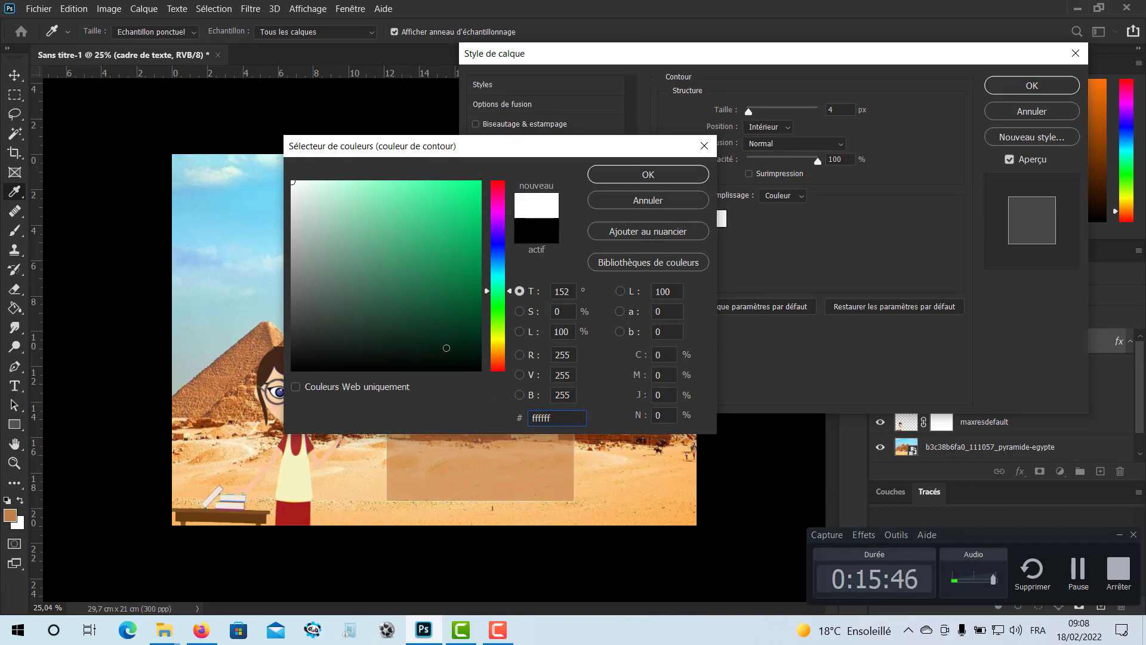
pyautogui.click(537, 230)
pyautogui.click(636, 175)
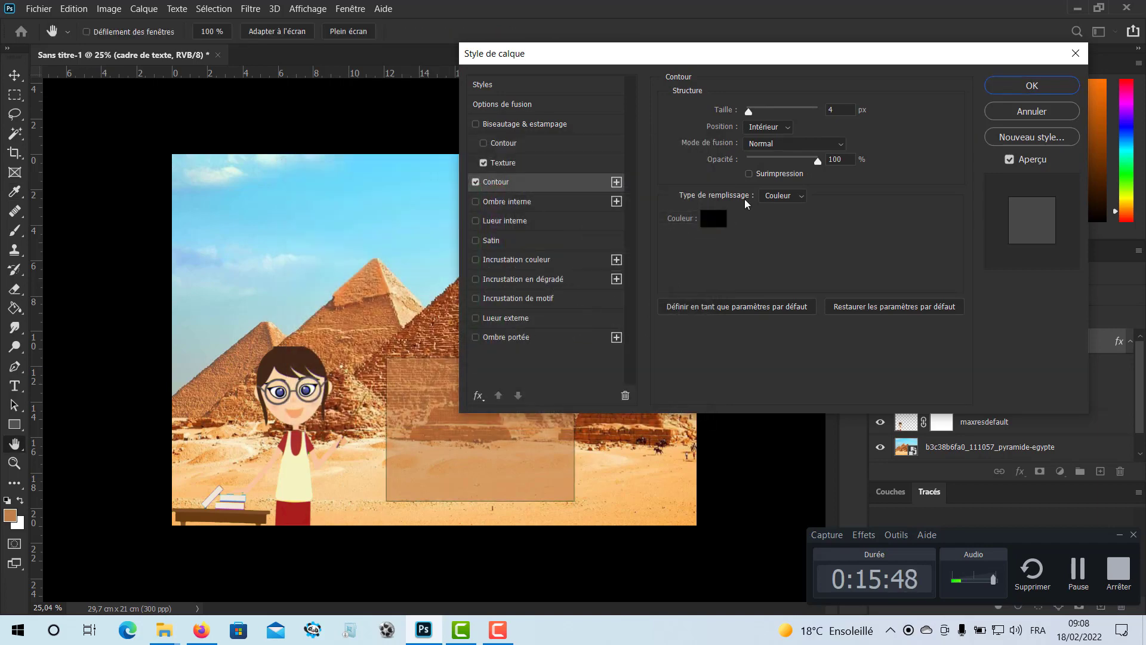
pyautogui.moveTo(753, 111)
pyautogui.mouseDown()
pyautogui.moveTo(769, 113)
pyautogui.moveTo(737, 112)
pyautogui.mouseUp()
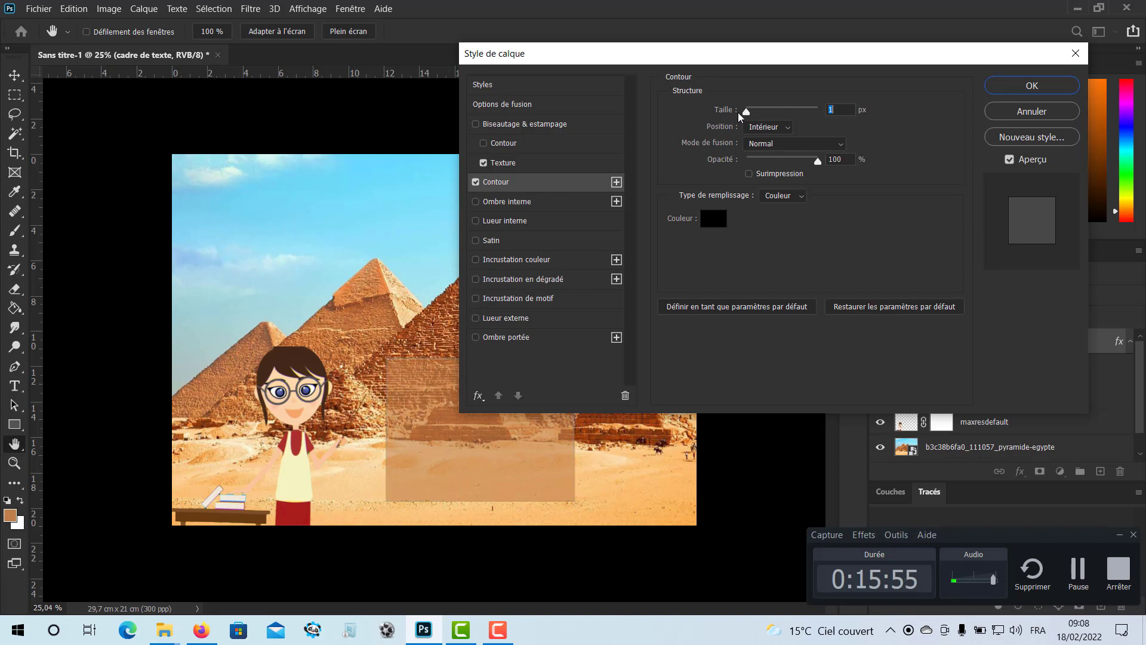
pyautogui.click(475, 182)
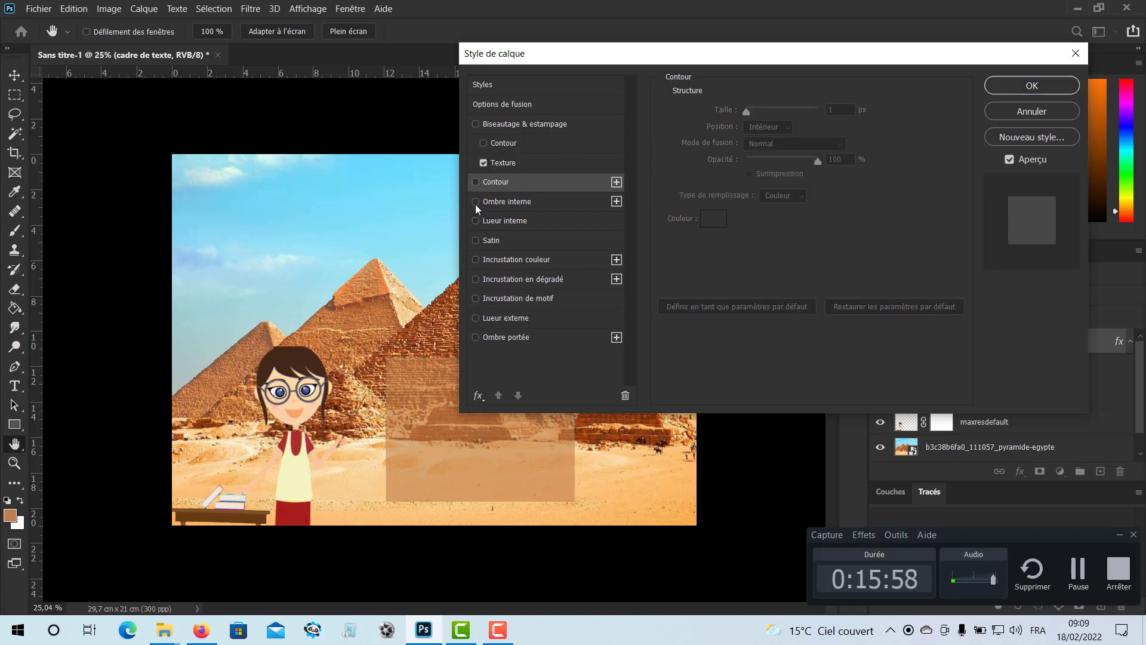
# Apply a drop shadow to the rectangle with 40% opacity, 64° angle, 87 px distance and 49 px size, with the inner shadow turned off.
pyautogui.click(503, 203)
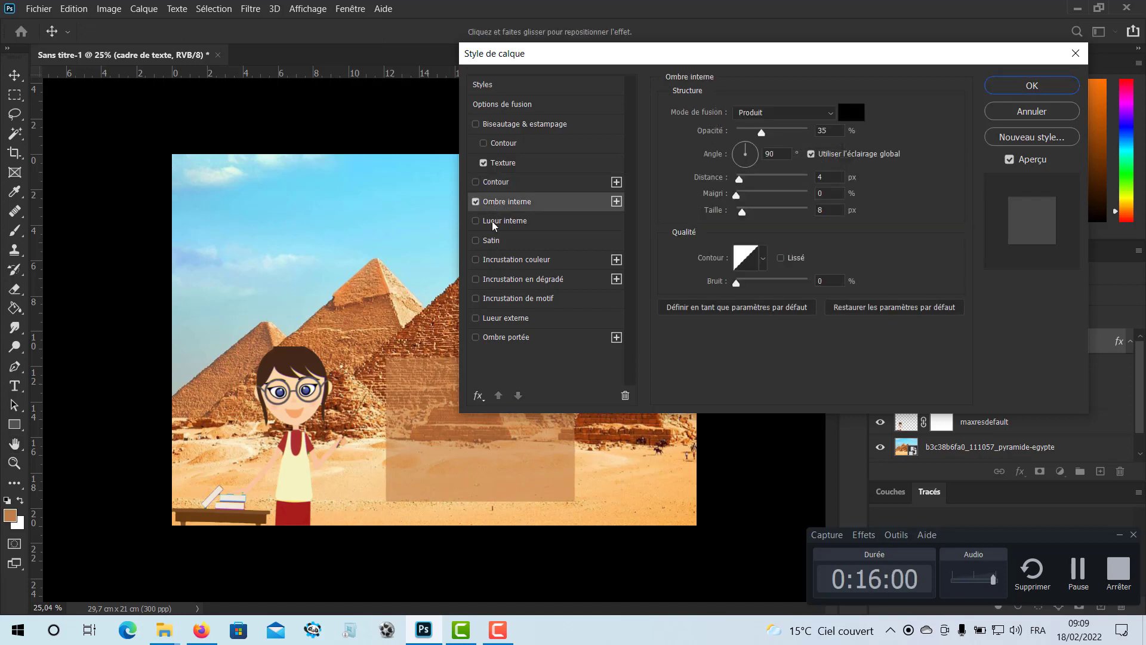
pyautogui.click(476, 337)
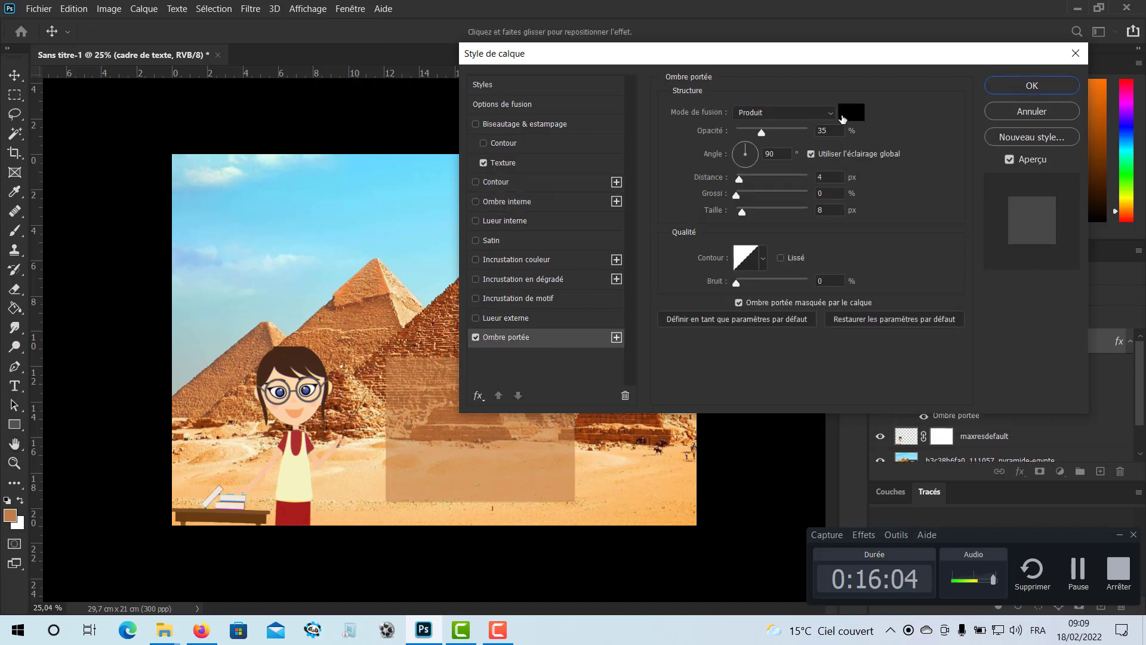
pyautogui.moveTo(761, 131); pyautogui.dragTo(764, 131)
pyautogui.moveTo(742, 213); pyautogui.dragTo(773, 219)
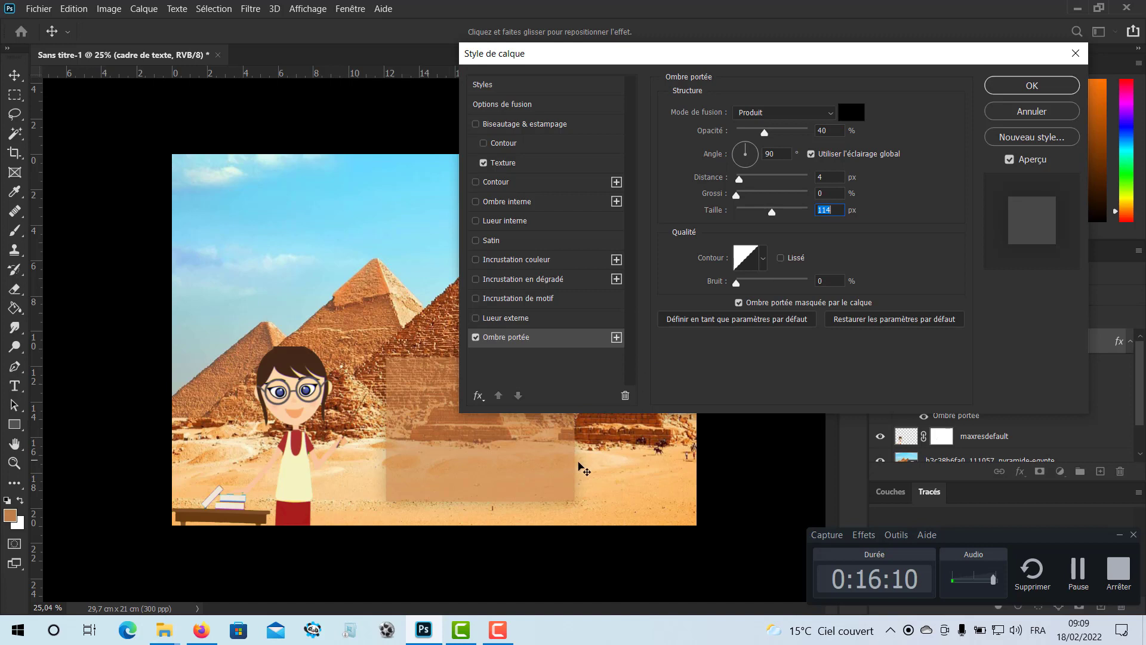
pyautogui.moveTo(740, 180); pyautogui.dragTo(755, 216)
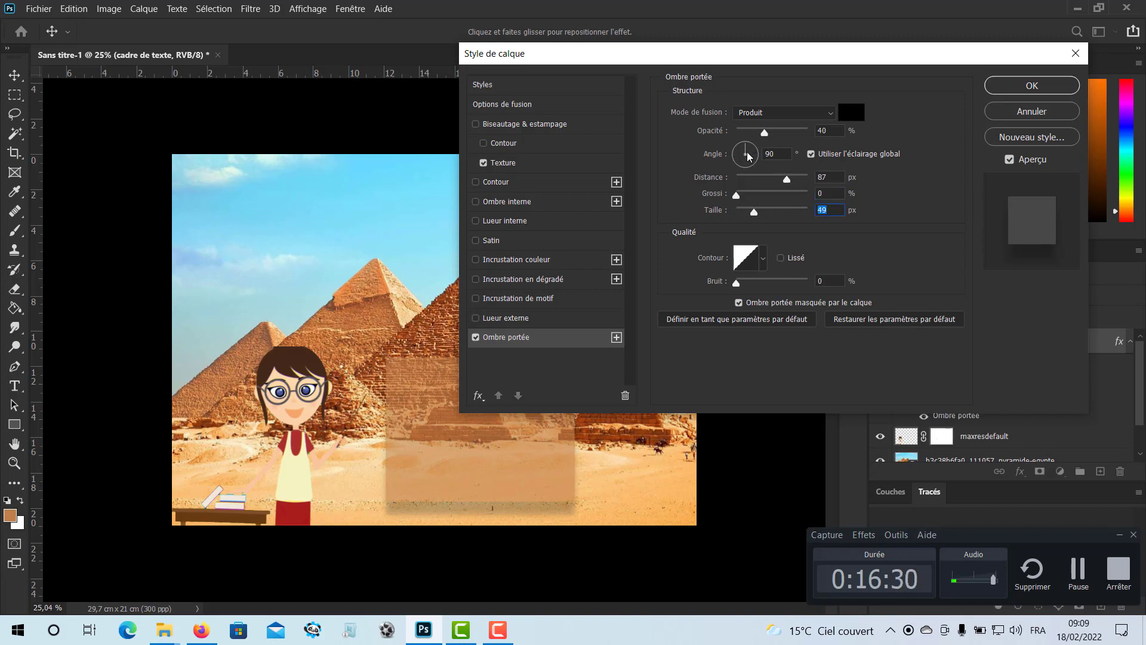
pyautogui.click(753, 149)
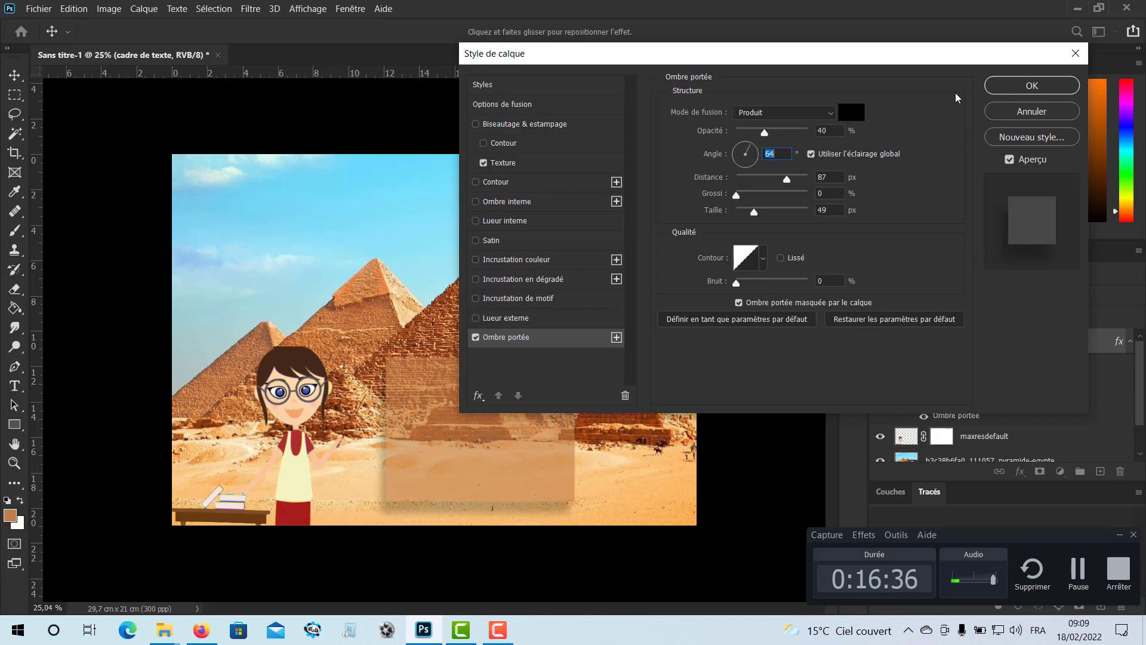
pyautogui.click(1032, 85)
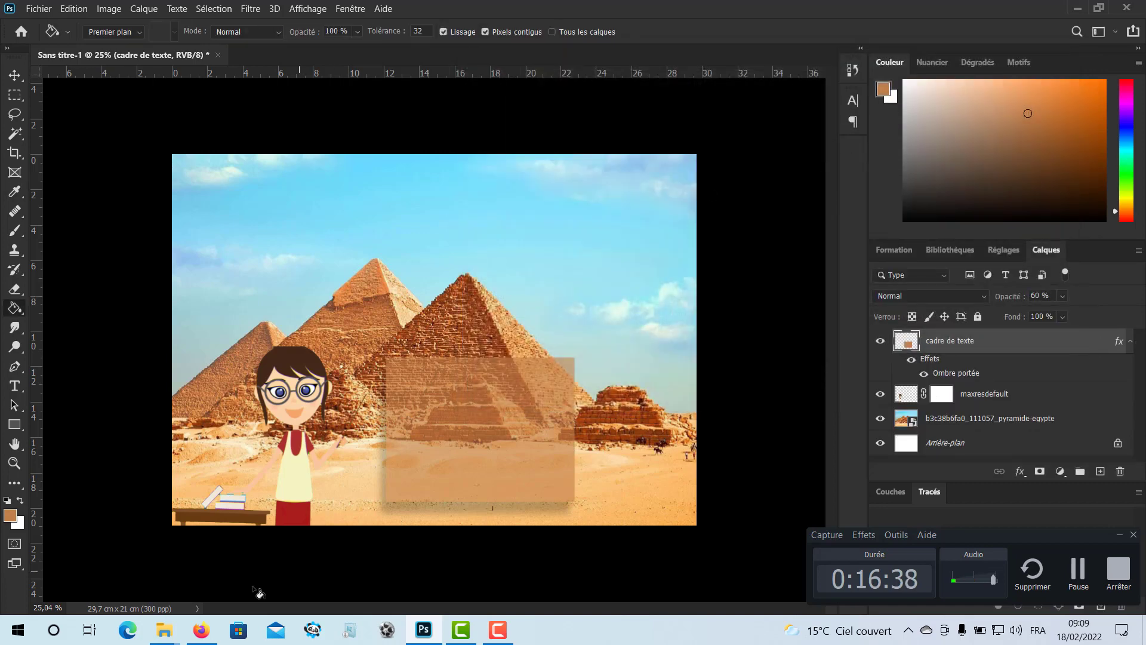
# Switch to Firefox, open the Wikipedia article Pyramides d'Égypte from the web results for egypte pyramide, and copy its first introductory paragraph.
pyautogui.click(202, 629)
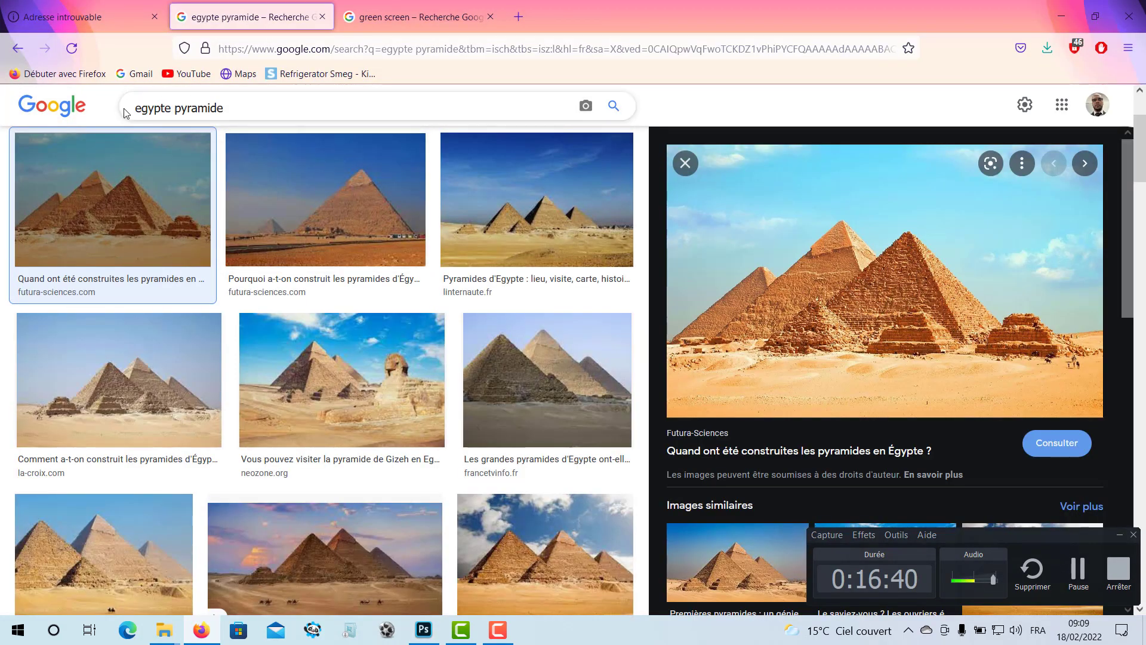
pyautogui.scroll(3, 200, 148)
pyautogui.click(158, 162)
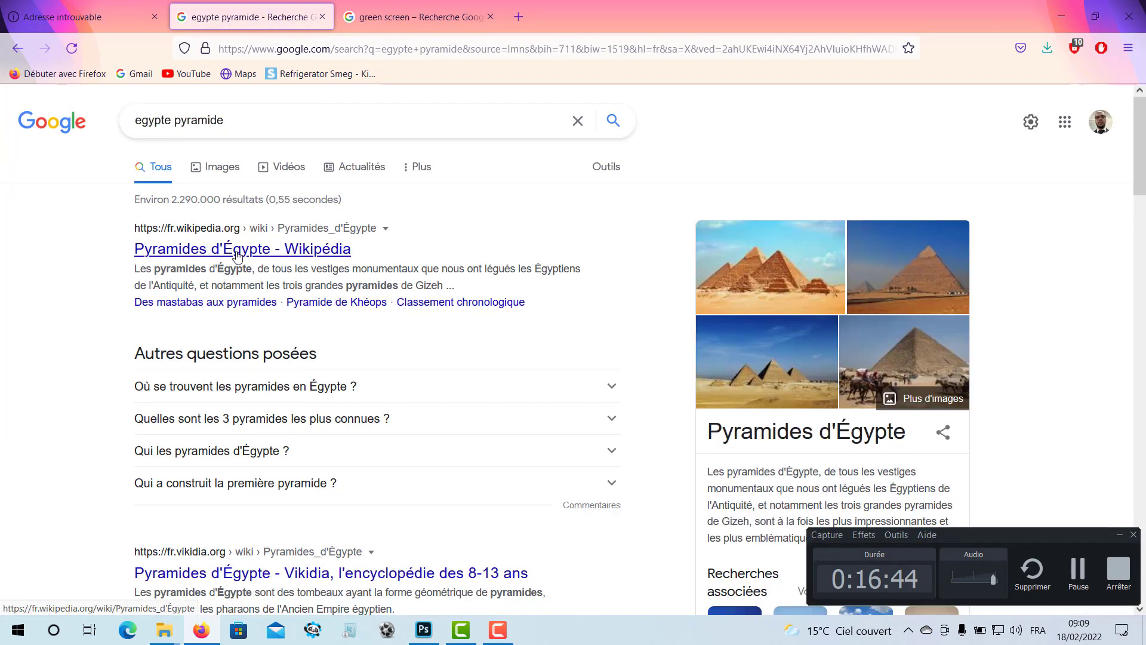
pyautogui.click(237, 255)
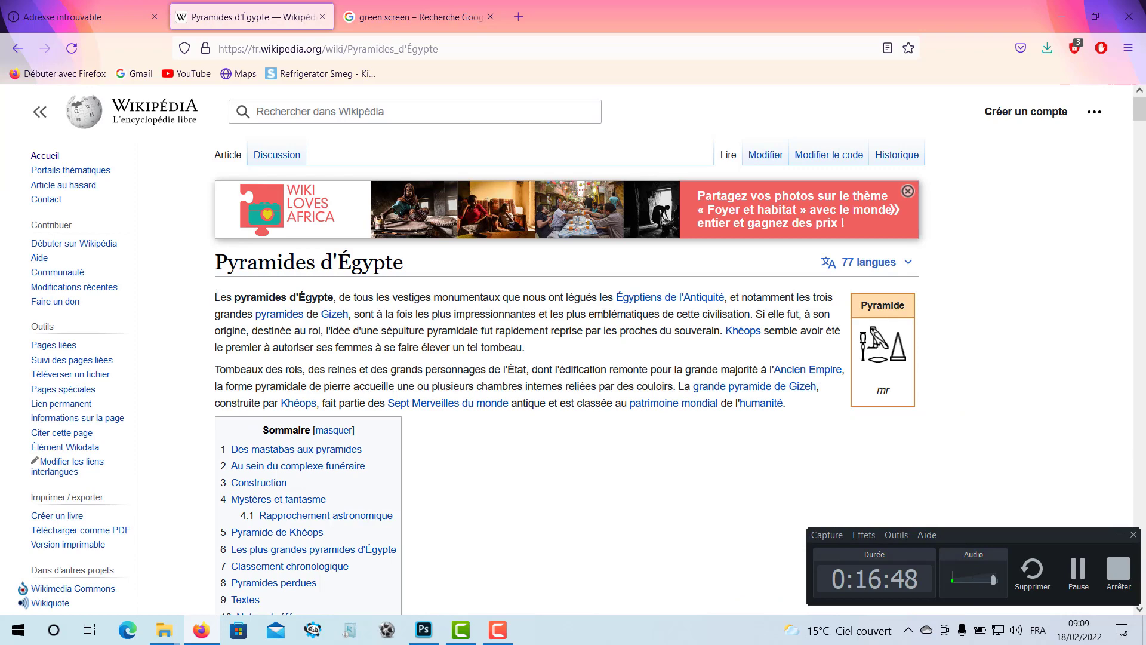
pyautogui.moveTo(216, 297); pyautogui.dragTo(572, 357)
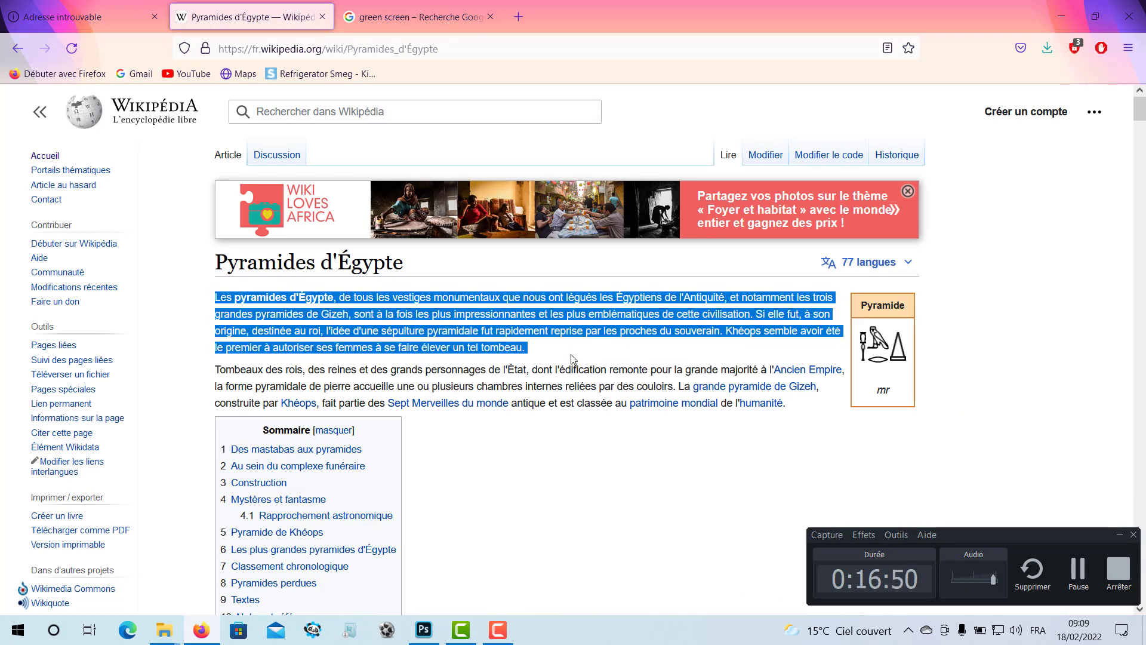
pyautogui.rightClick(425, 350)
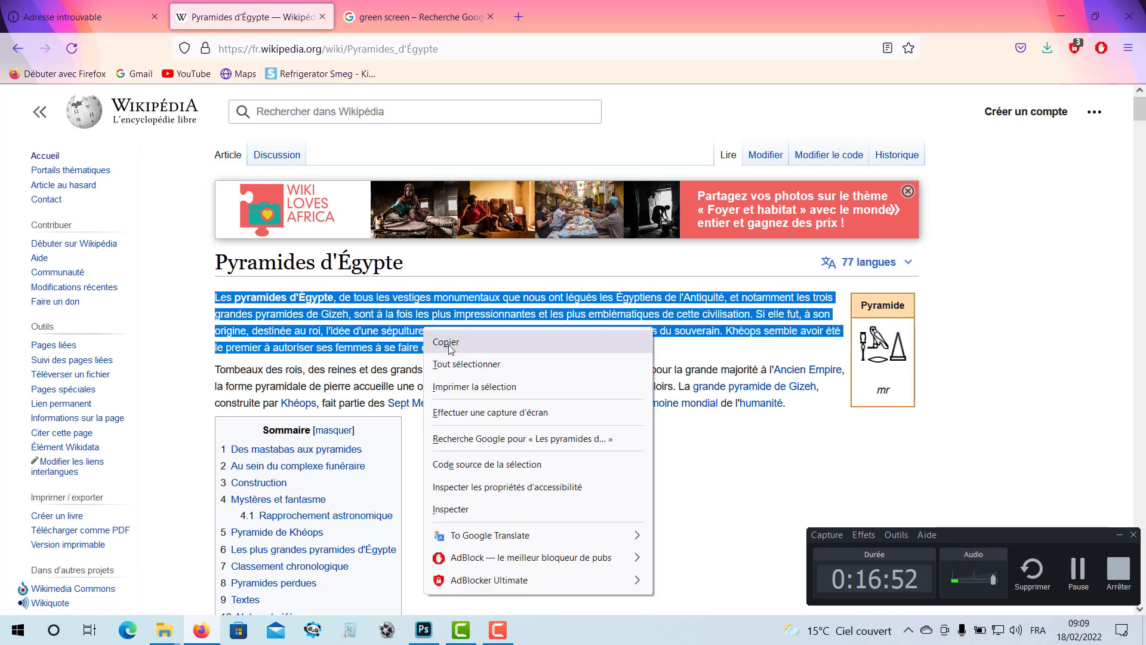
pyautogui.click(448, 346)
# Switch back to Photoshop and insert the copied paragraph in a text box drawn just inside the semi-transparent rectangle.
pyautogui.click(424, 630)
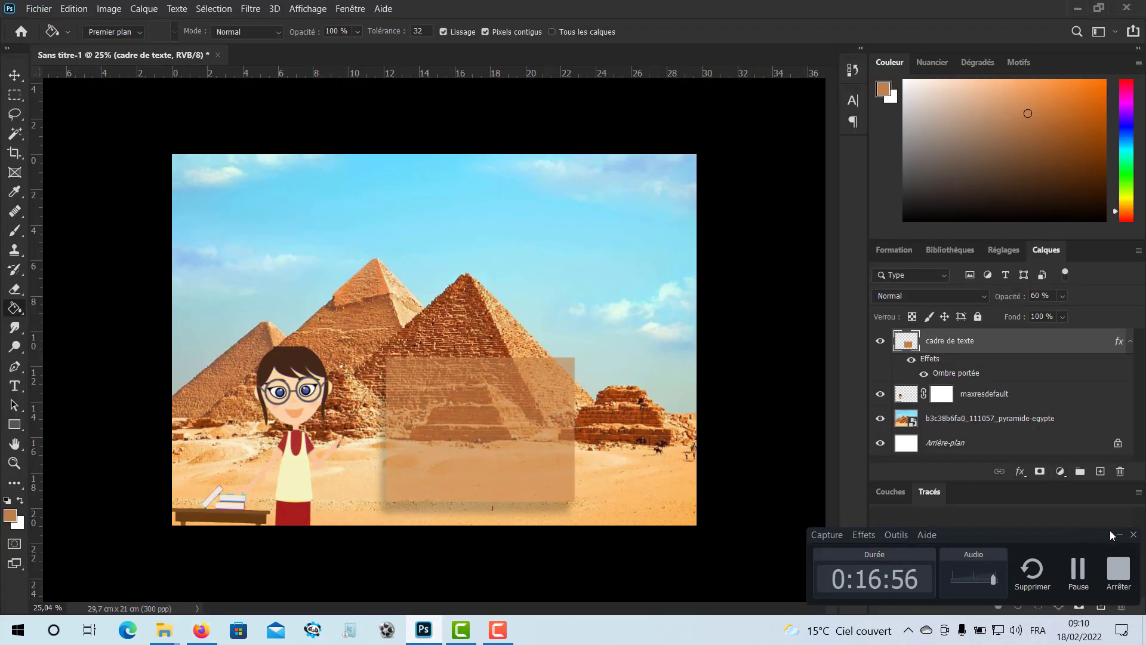
pyautogui.click(1119, 534)
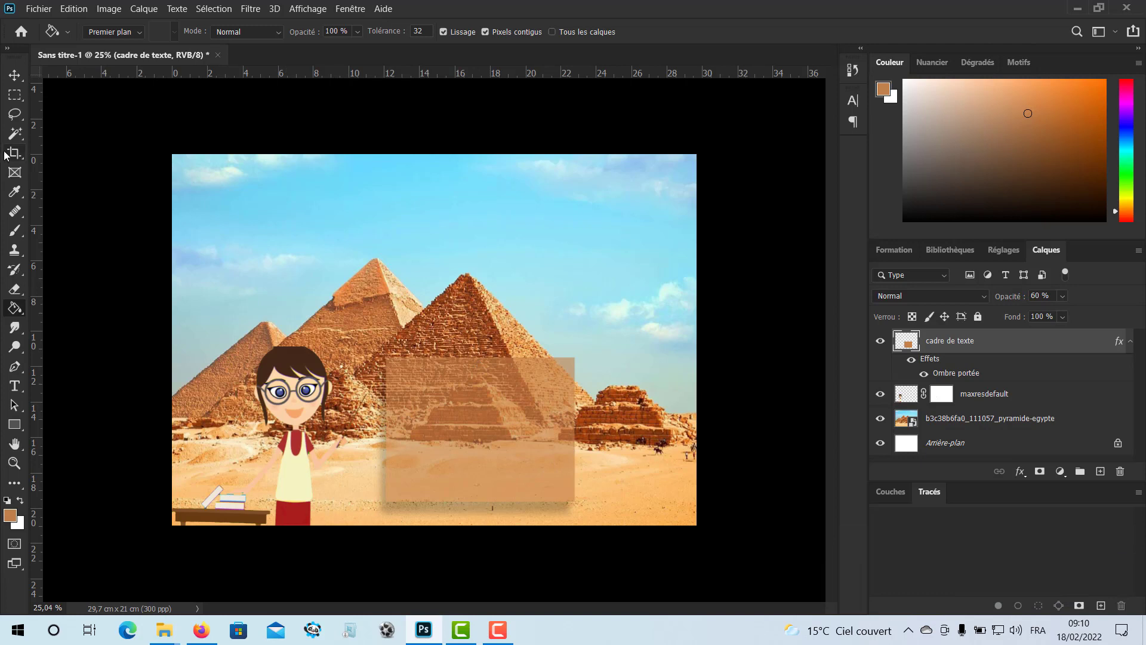
pyautogui.click(15, 386)
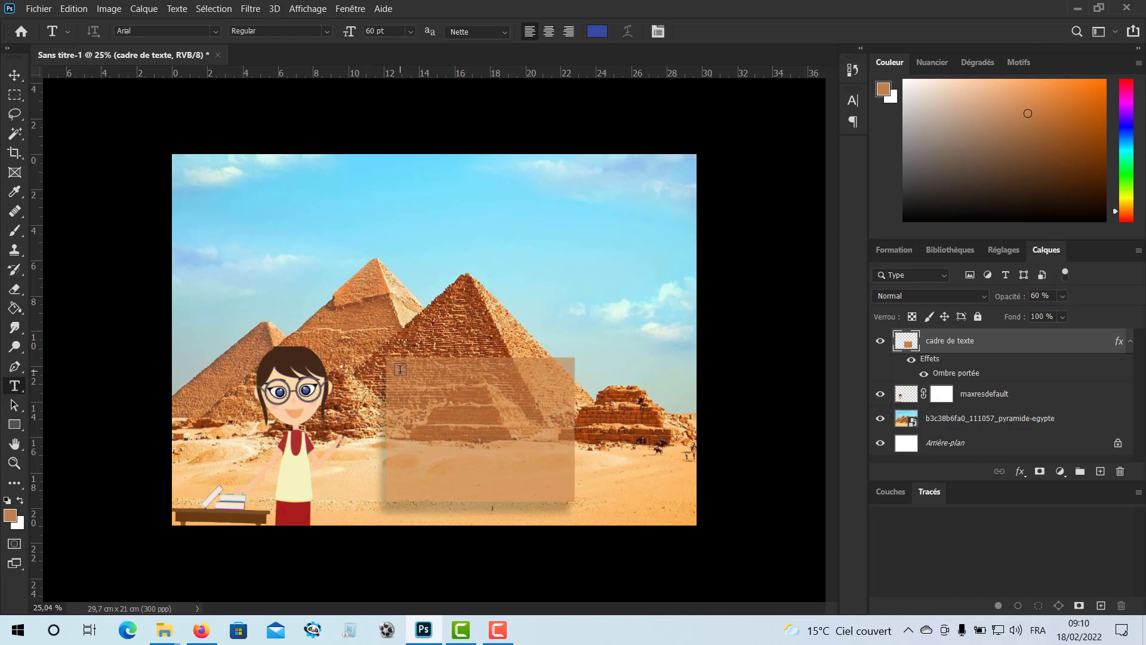
pyautogui.moveTo(399, 370); pyautogui.dragTo(565, 491)
pyautogui.write('Les pyramides')
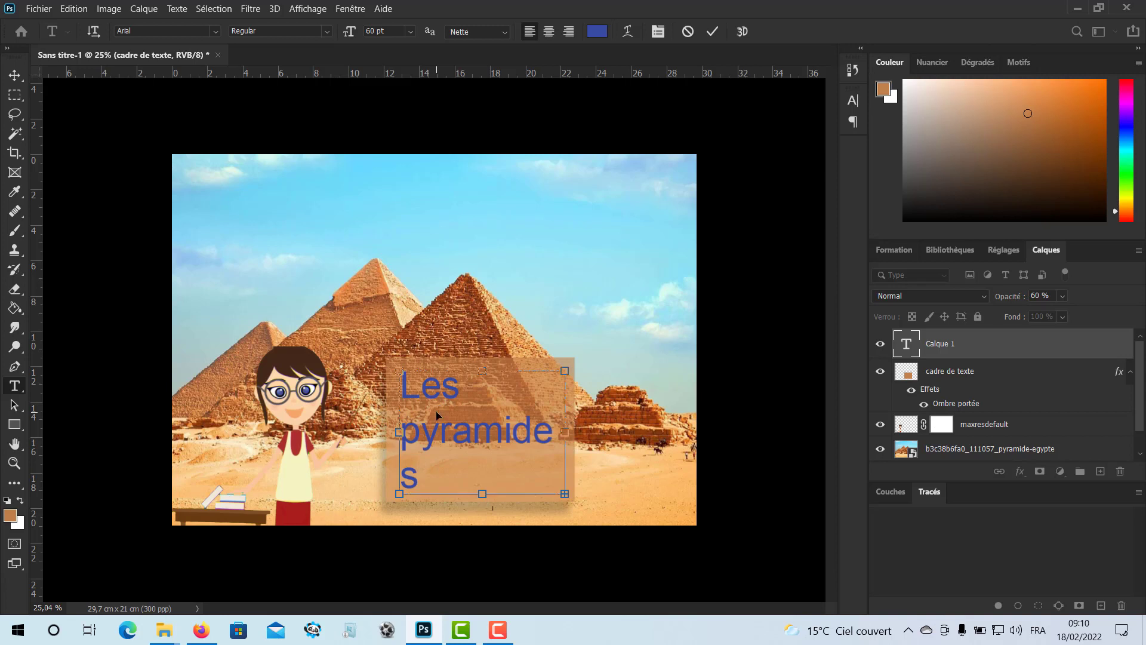
# Select the whole paragraph and set its font size to 13 pt after trying 12 pt and 14 pt.
pyautogui.hotkey('ctrl', 'a')
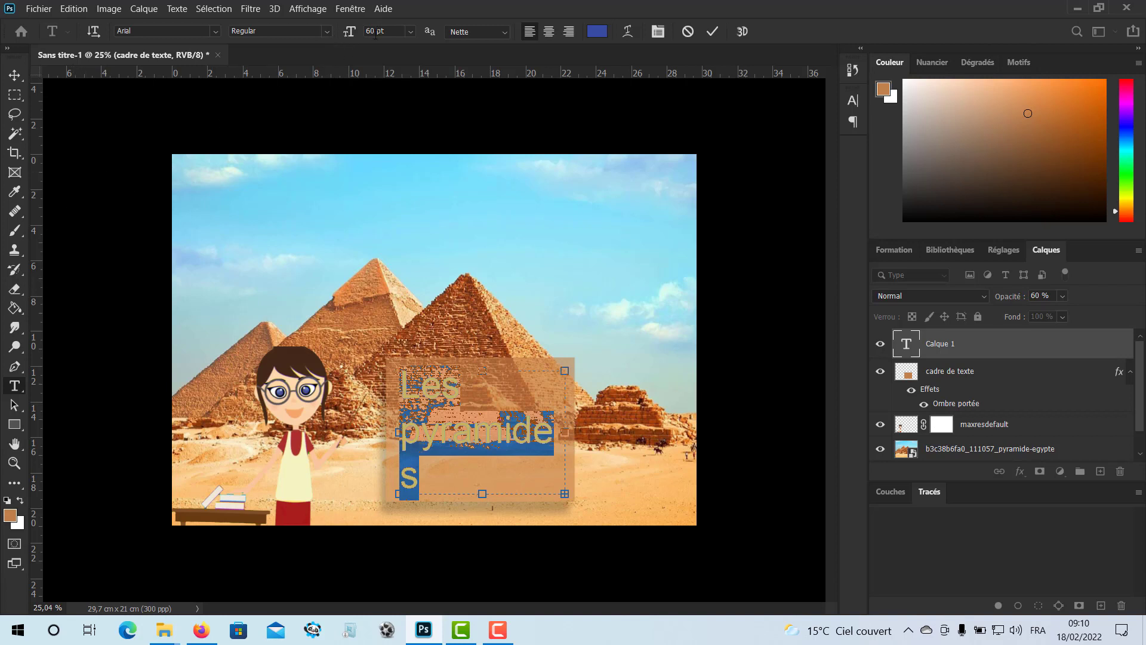
pyautogui.click(408, 33)
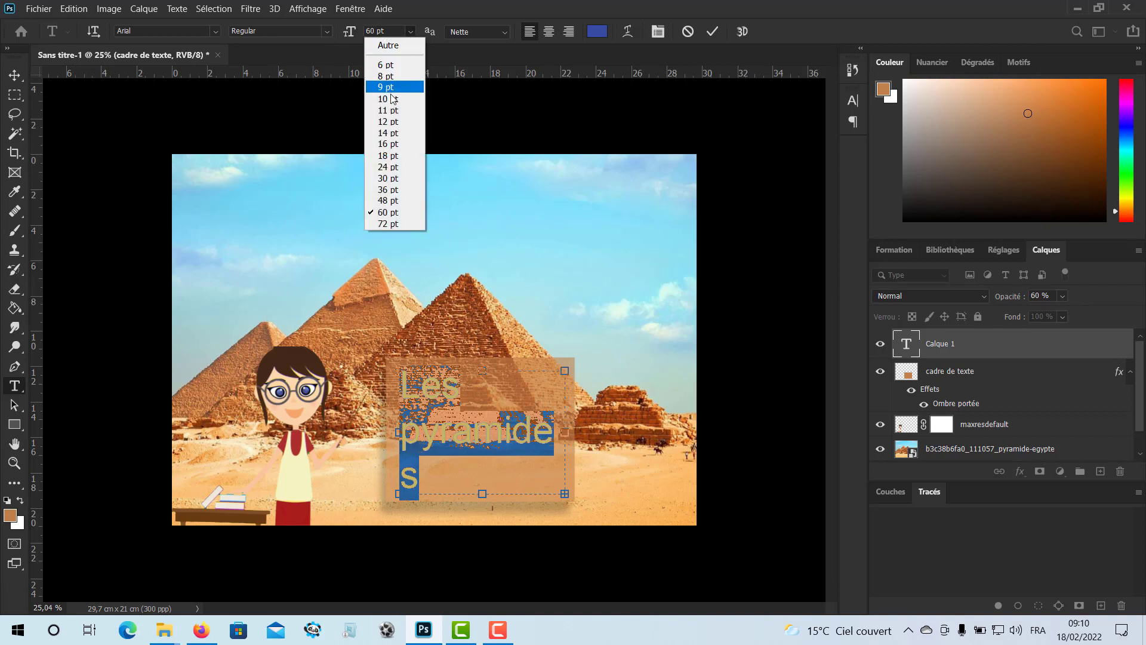
pyautogui.click(389, 121)
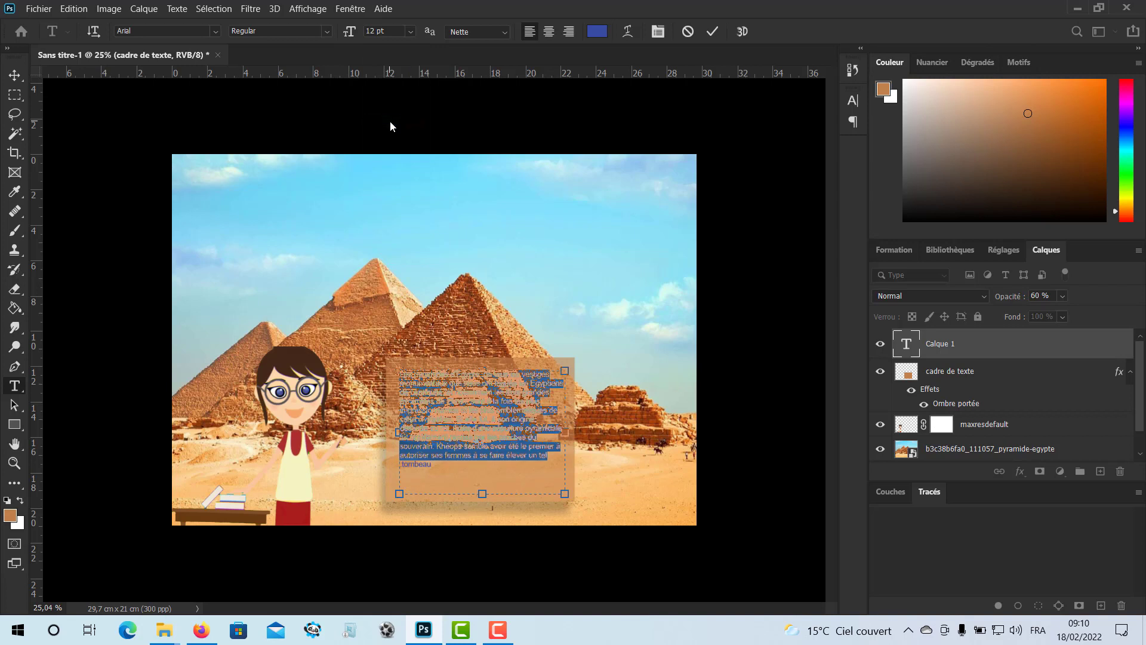
pyautogui.click(411, 31)
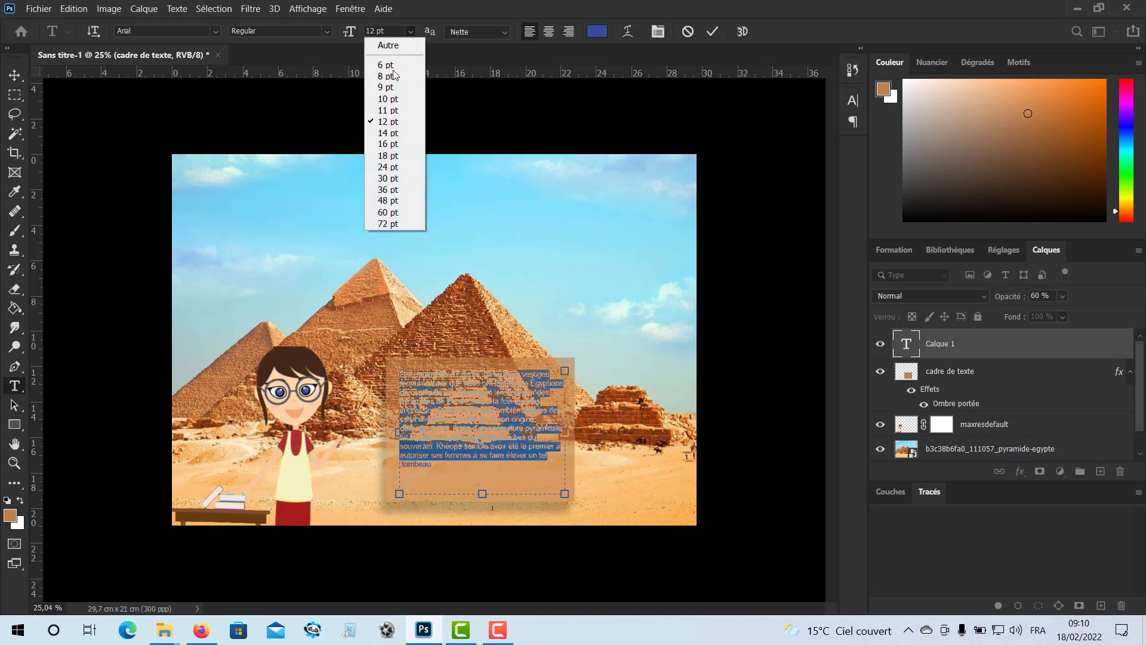
pyautogui.click(386, 132)
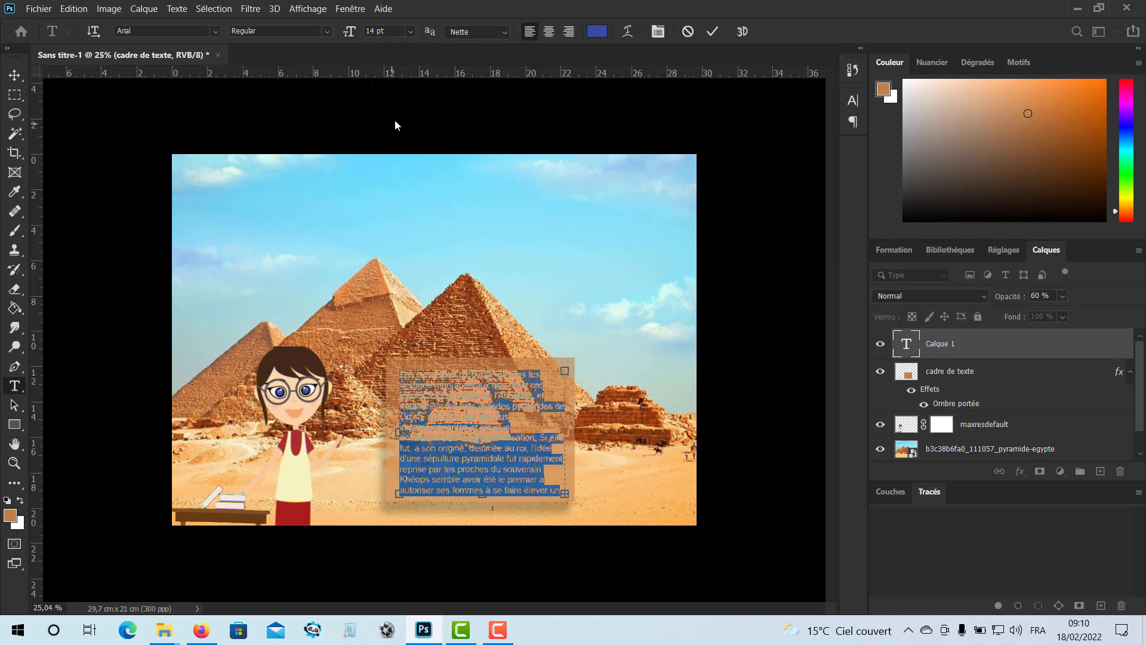
pyautogui.click(410, 32)
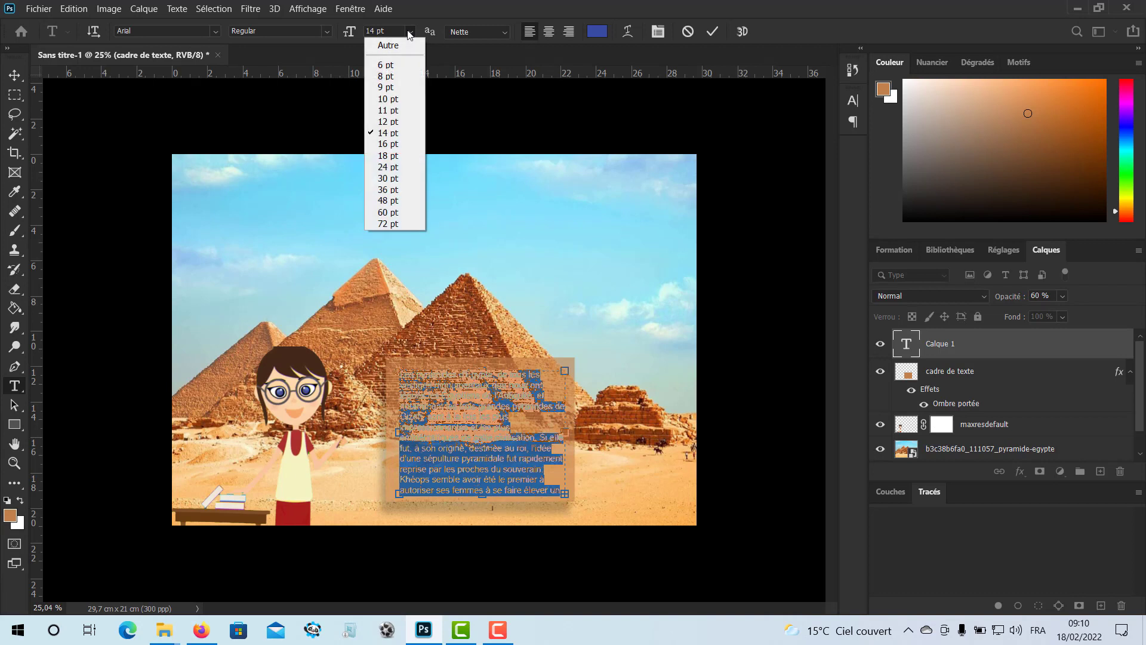
pyautogui.click(389, 121)
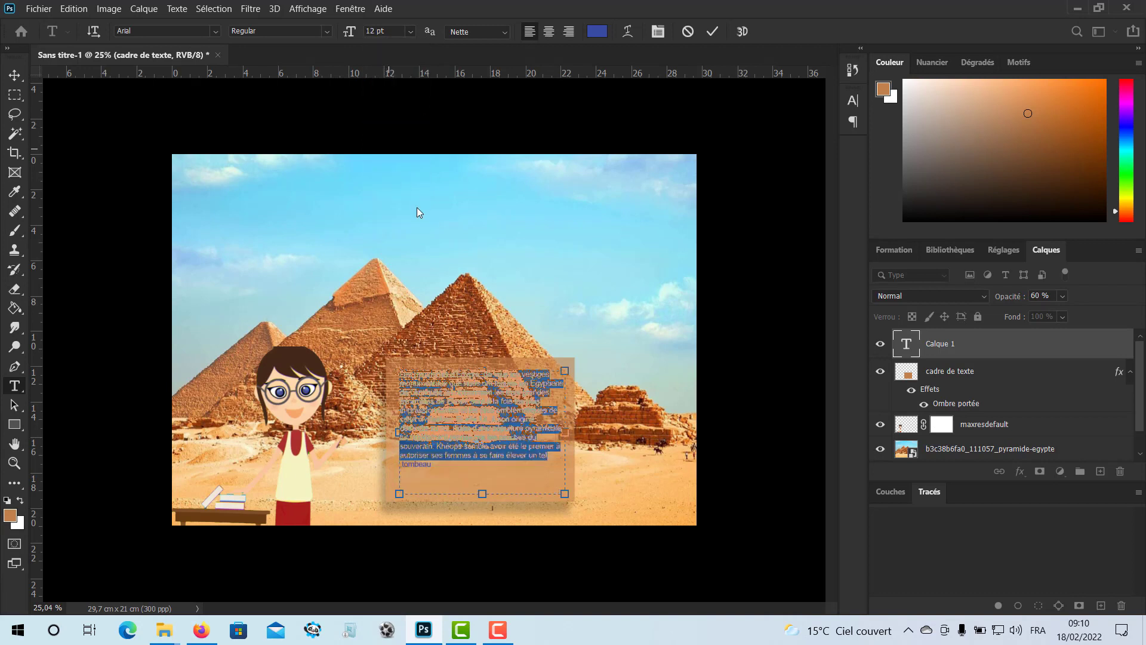
pyautogui.click(385, 31)
pyautogui.write('13')
pyautogui.press('Return')
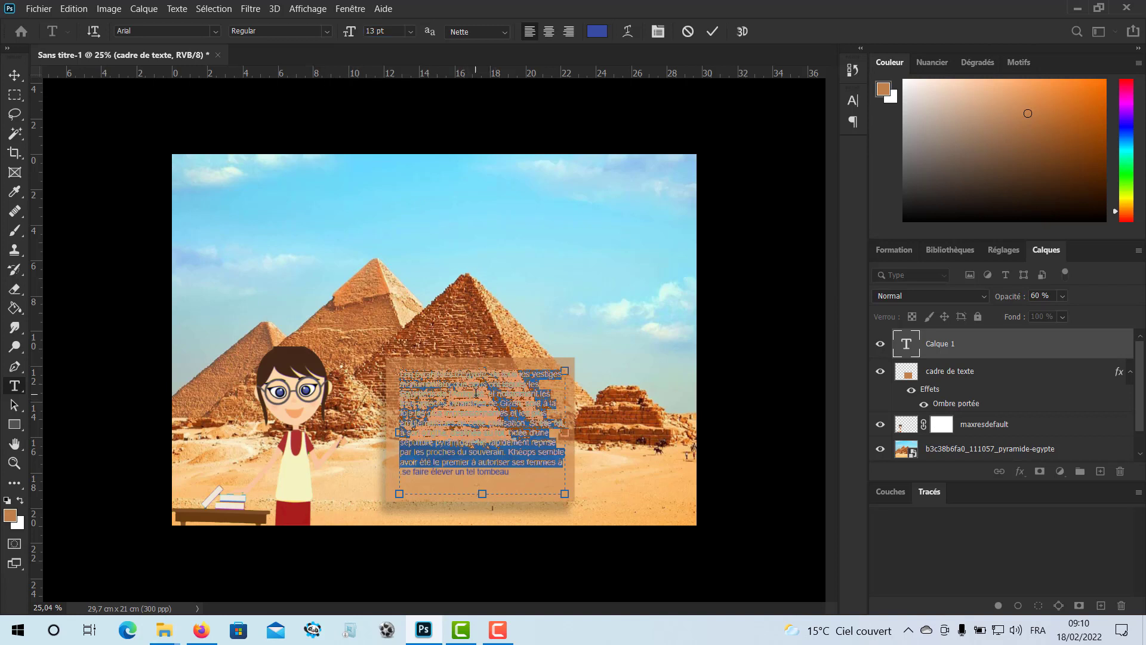
# Change the paragraph's text colour to white (ffffff) and commit the text.
pyautogui.click(597, 33)
pyautogui.click(293, 181)
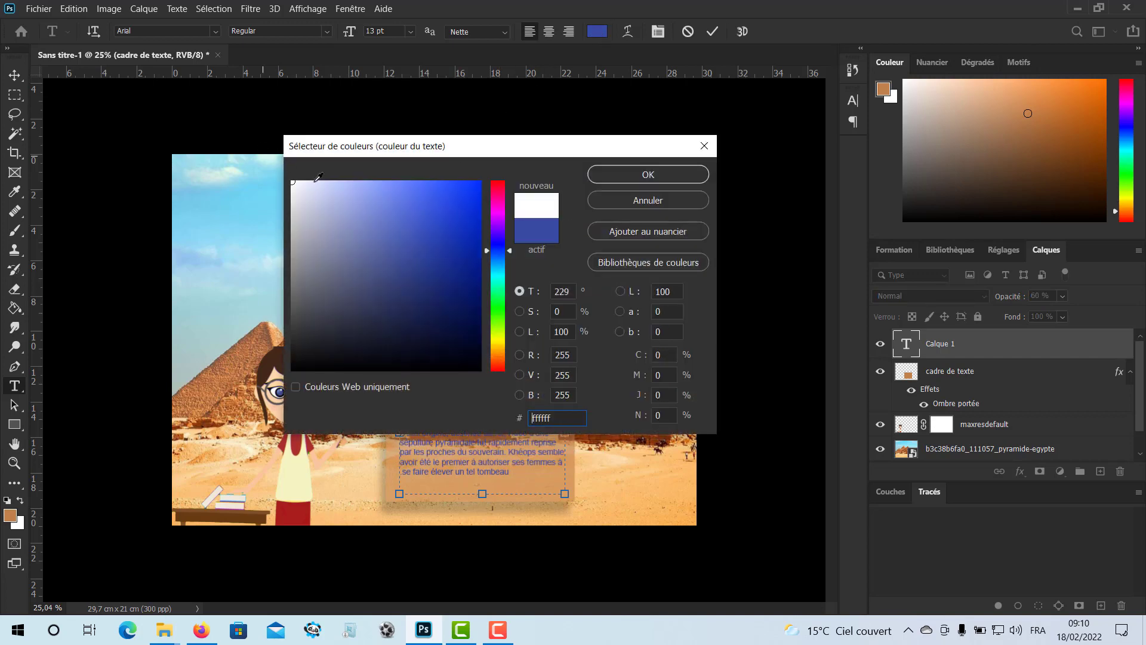
pyautogui.click(654, 174)
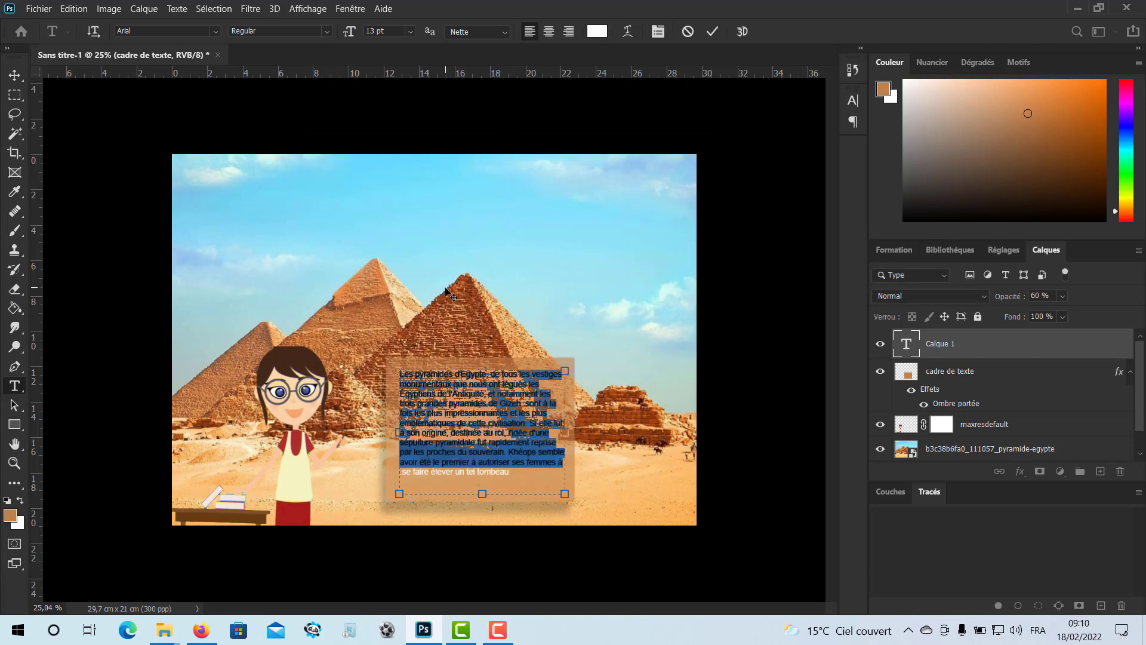
pyautogui.click(12, 81)
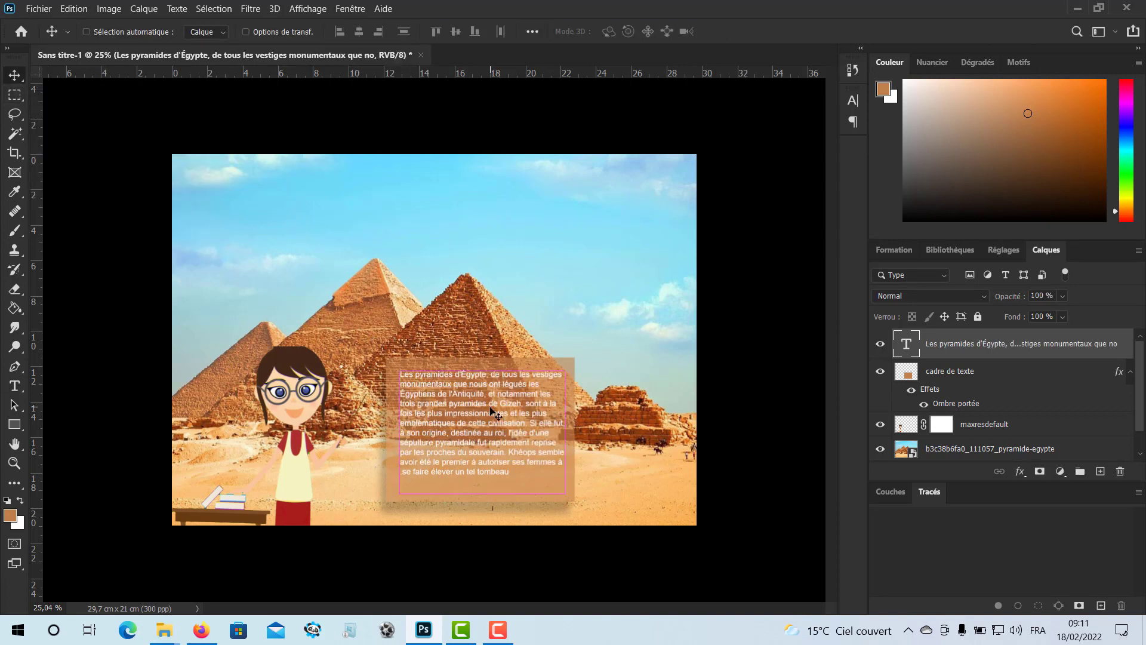
# Reopen the text layer for editing and make the opening words "Les pyramides d'Égypte," bold.
pyautogui.scroll(5, 490, 410)
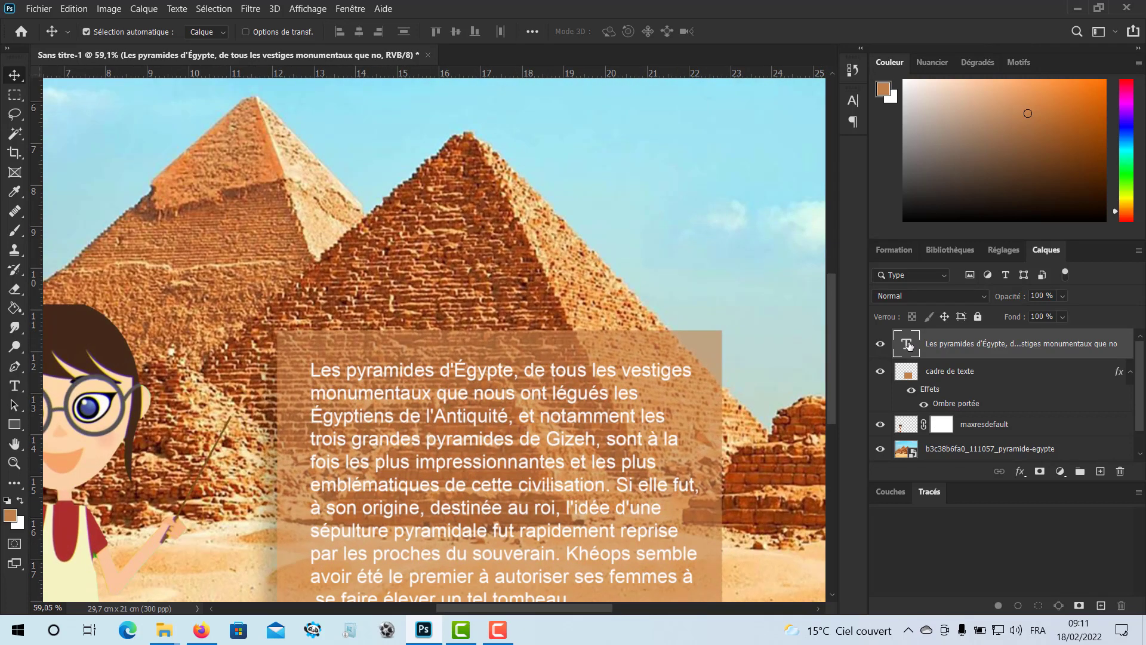
pyautogui.doubleClick(907, 344)
pyautogui.click(410, 402)
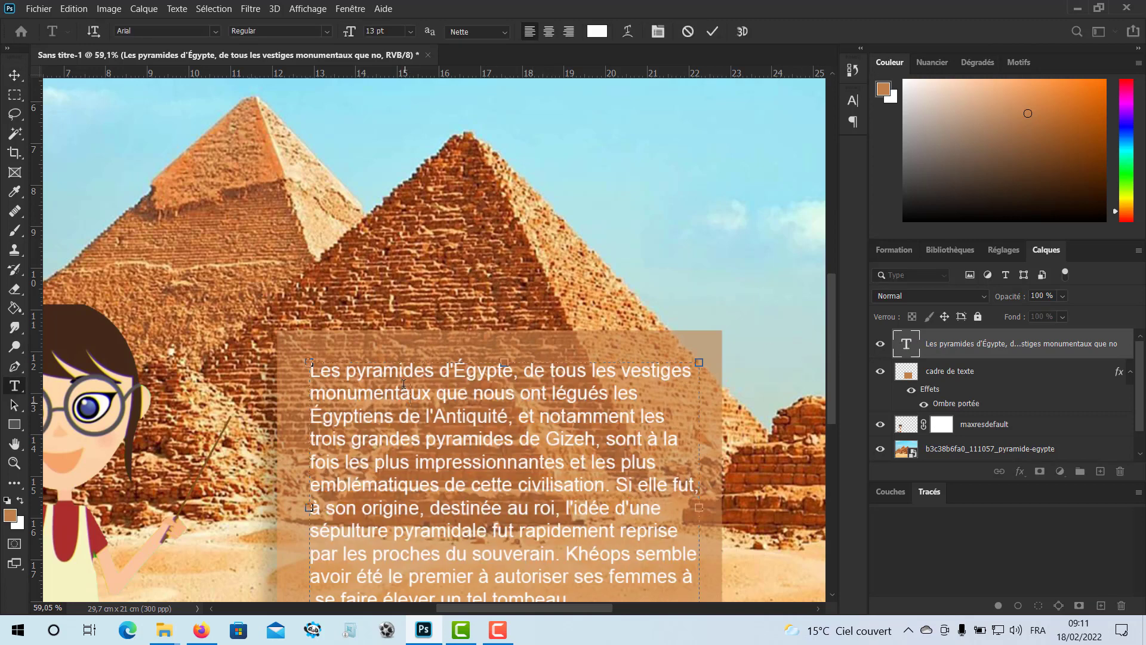
pyautogui.moveTo(434, 372); pyautogui.dragTo(331, 372)
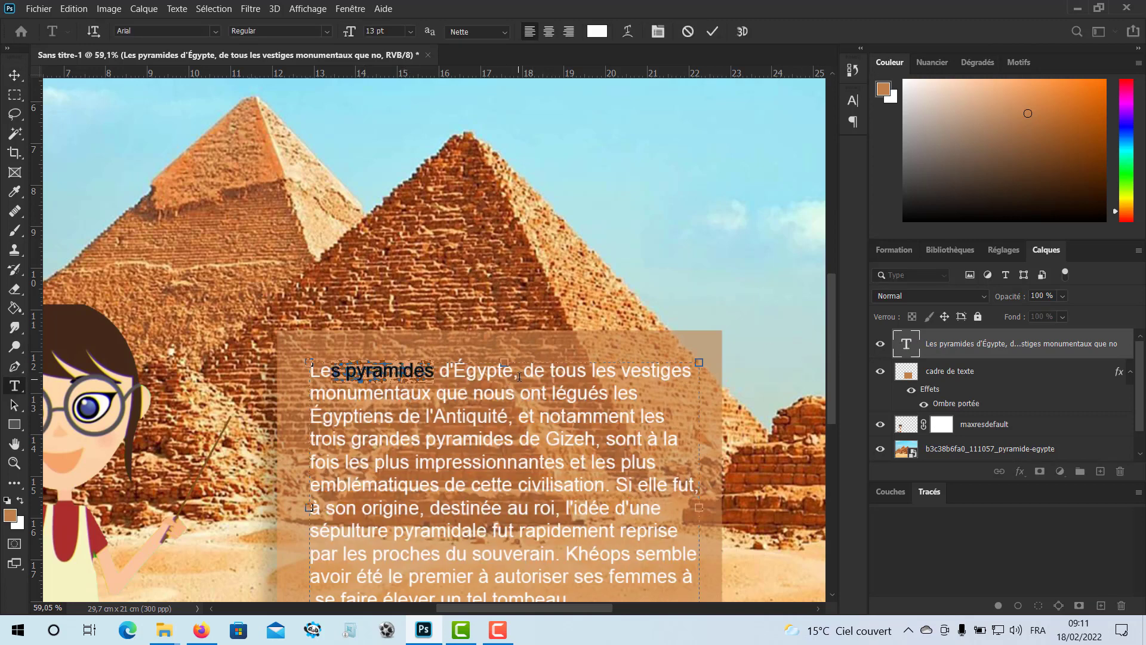
pyautogui.moveTo(519, 373); pyautogui.dragTo(306, 373)
pyautogui.hotkey('ctrl', 'c')
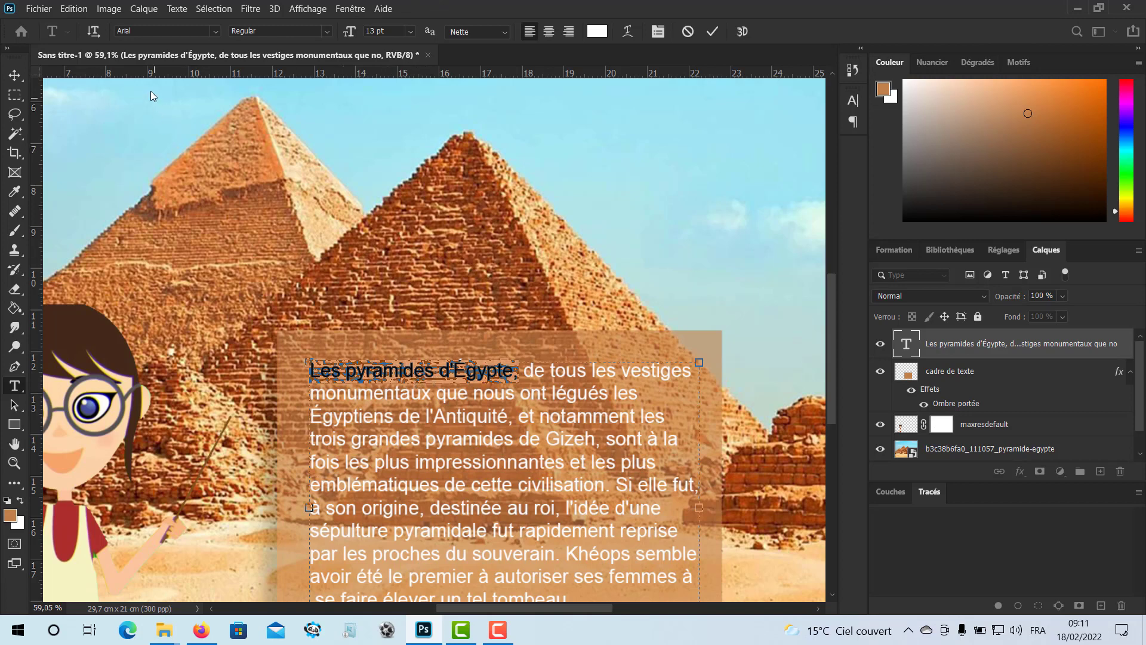
pyautogui.click(326, 32)
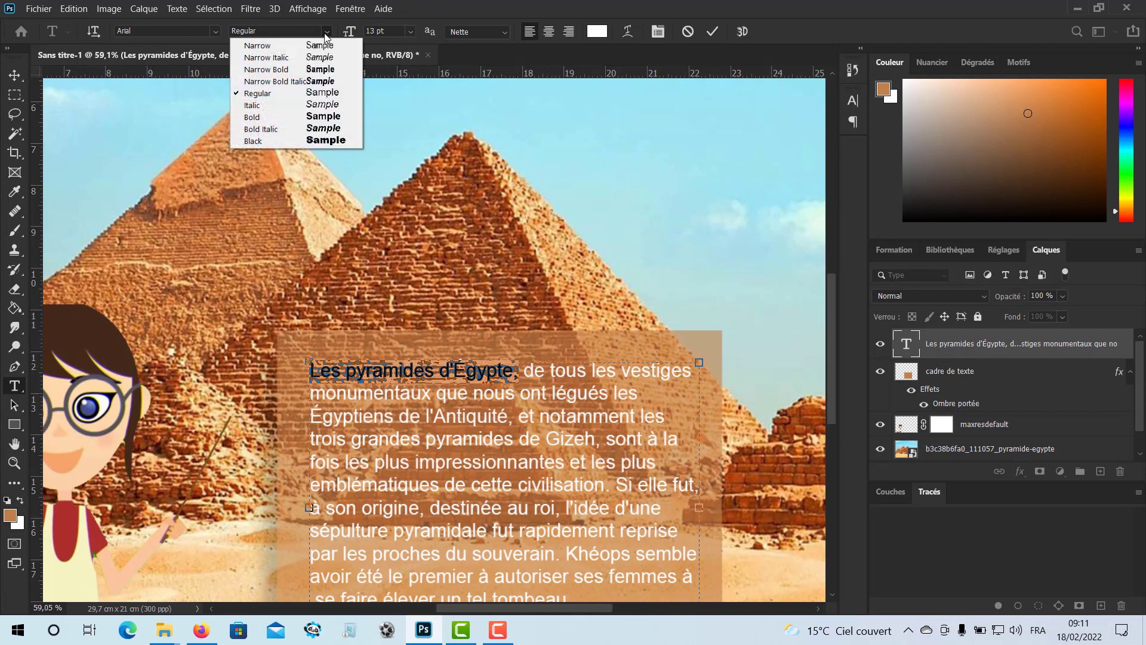
pyautogui.click(327, 33)
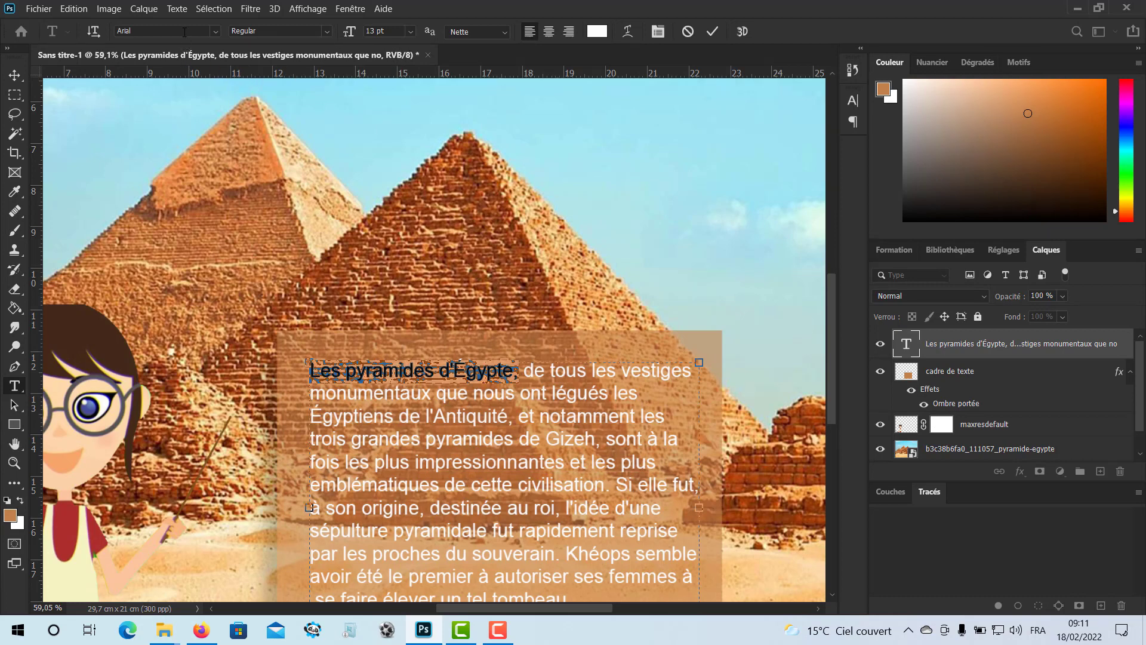
pyautogui.click(327, 31)
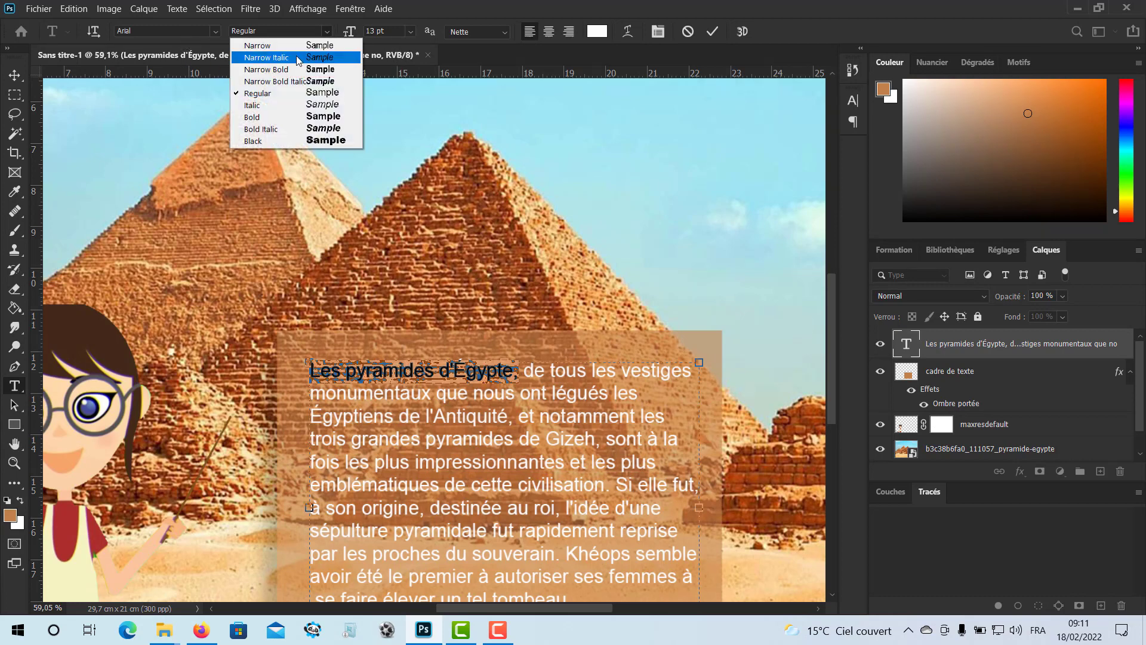
pyautogui.click(260, 118)
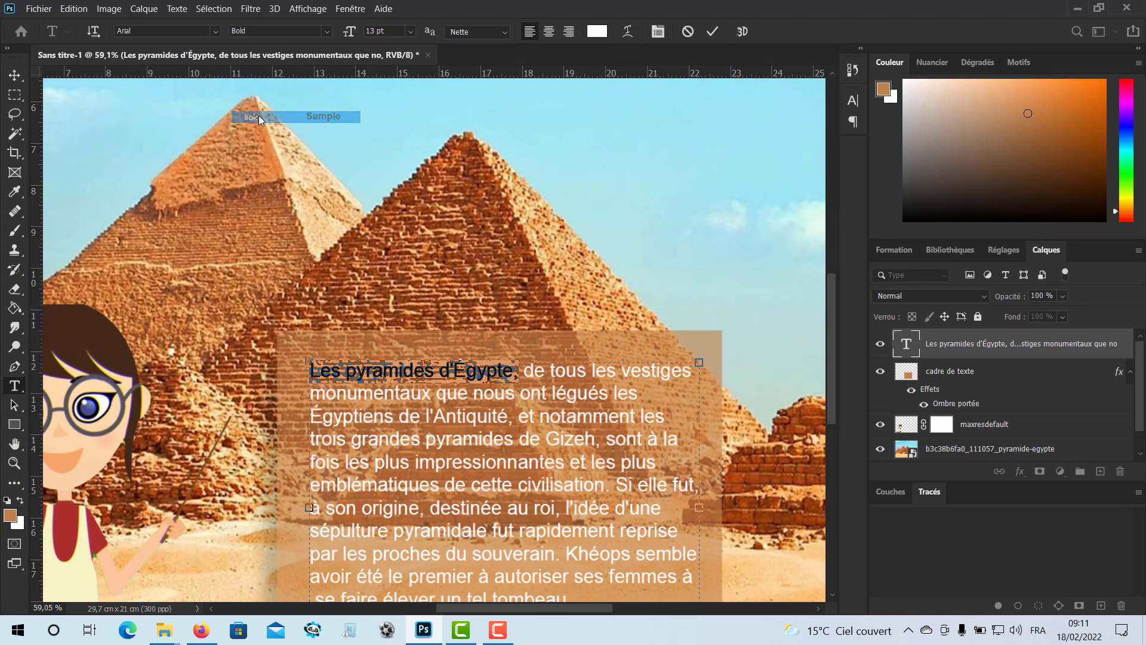
pyautogui.click(552, 401)
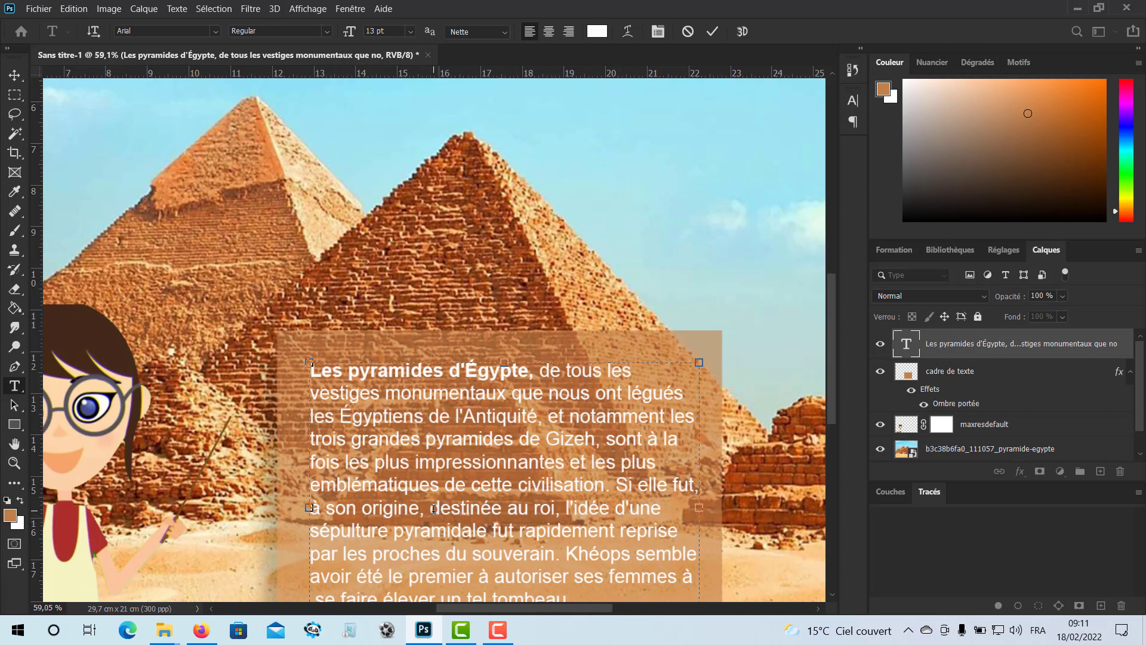
# Make the words "destinée au roi" in the paragraph bold.
pyautogui.moveTo(434, 509); pyautogui.dragTo(557, 512)
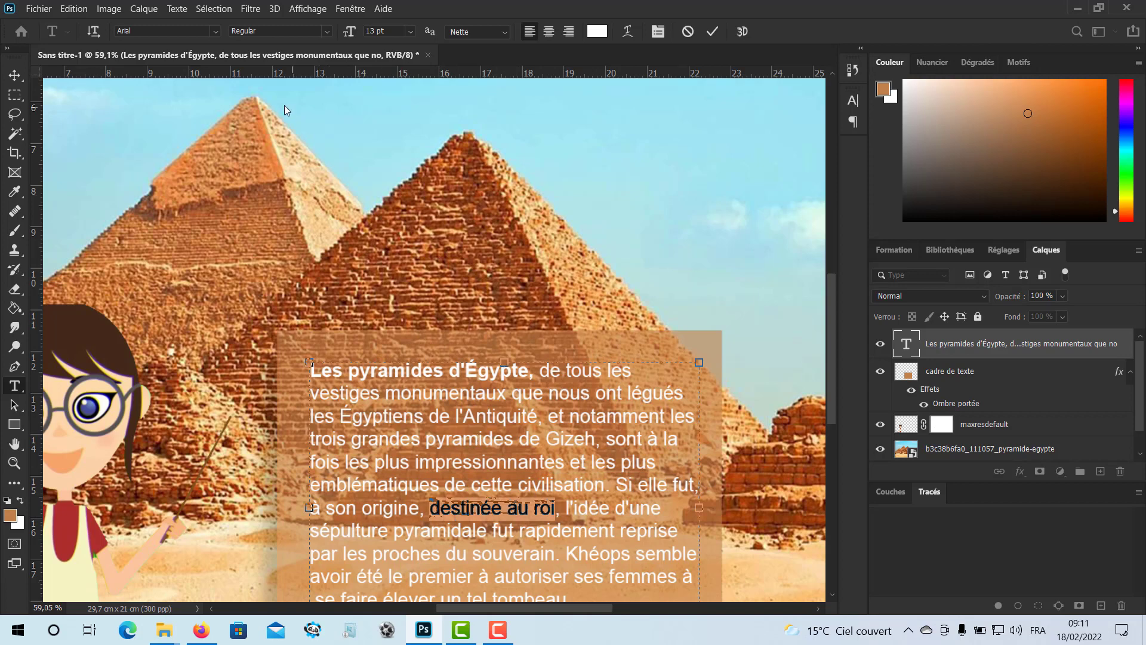
pyautogui.click(328, 32)
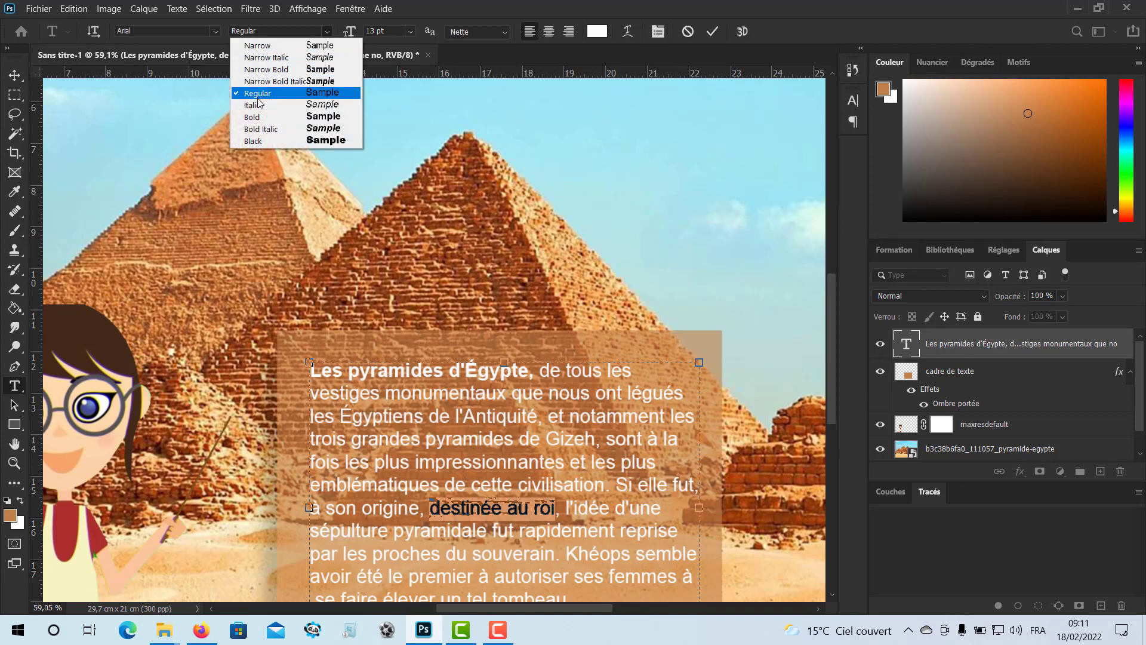
pyautogui.click(257, 116)
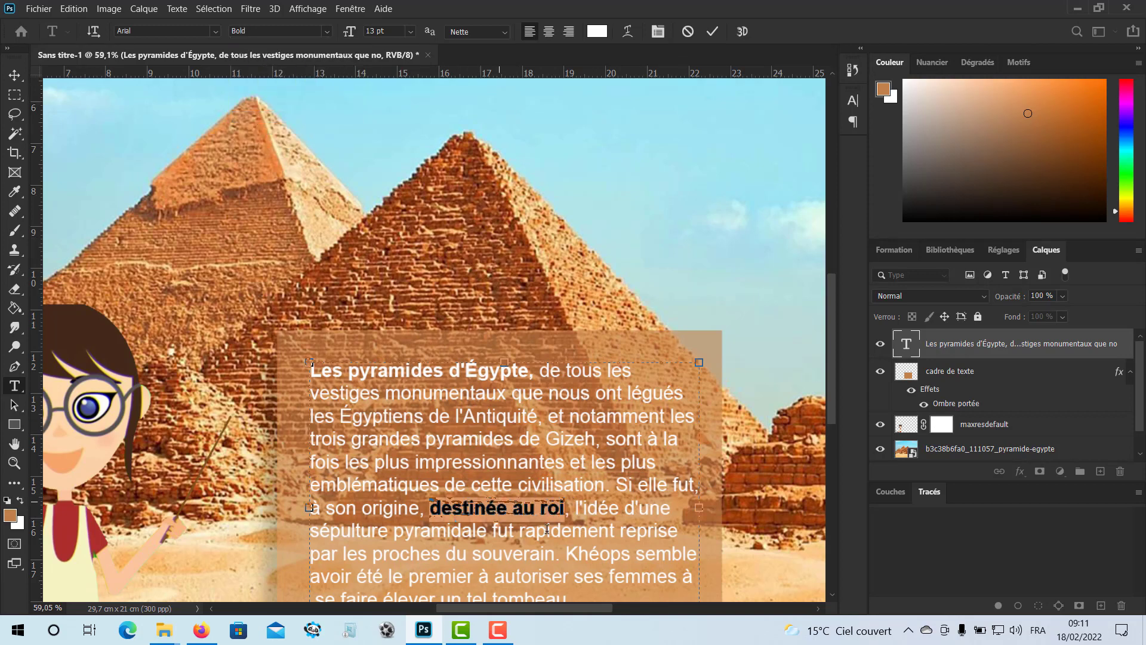
pyautogui.click(567, 537)
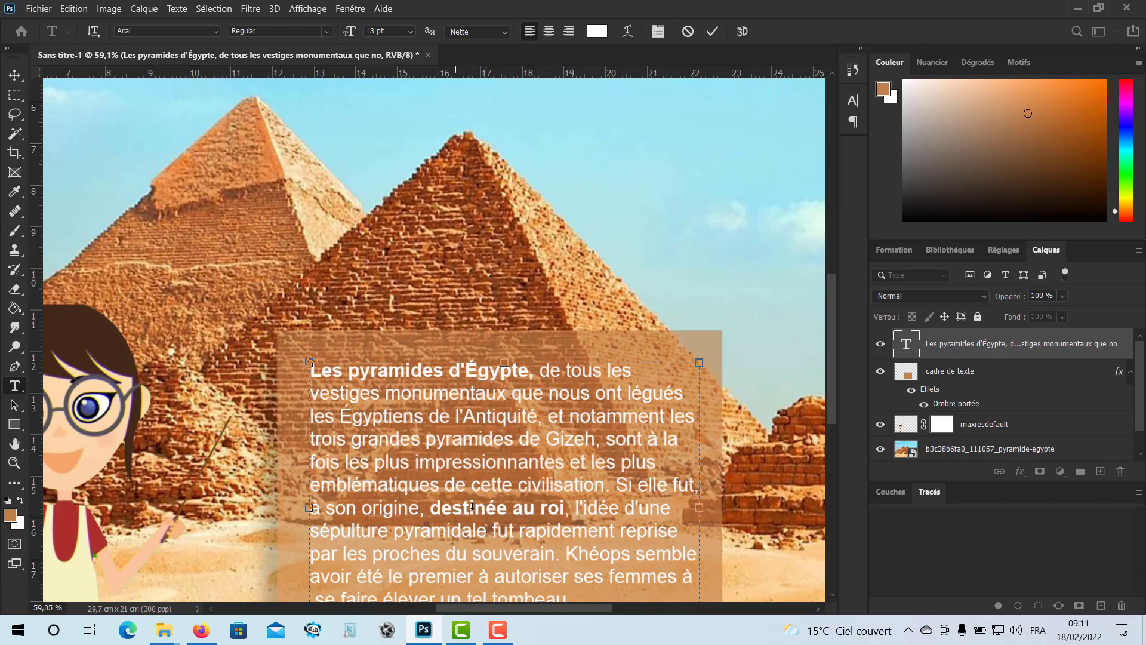
pyautogui.scroll(-2, 572, 523)
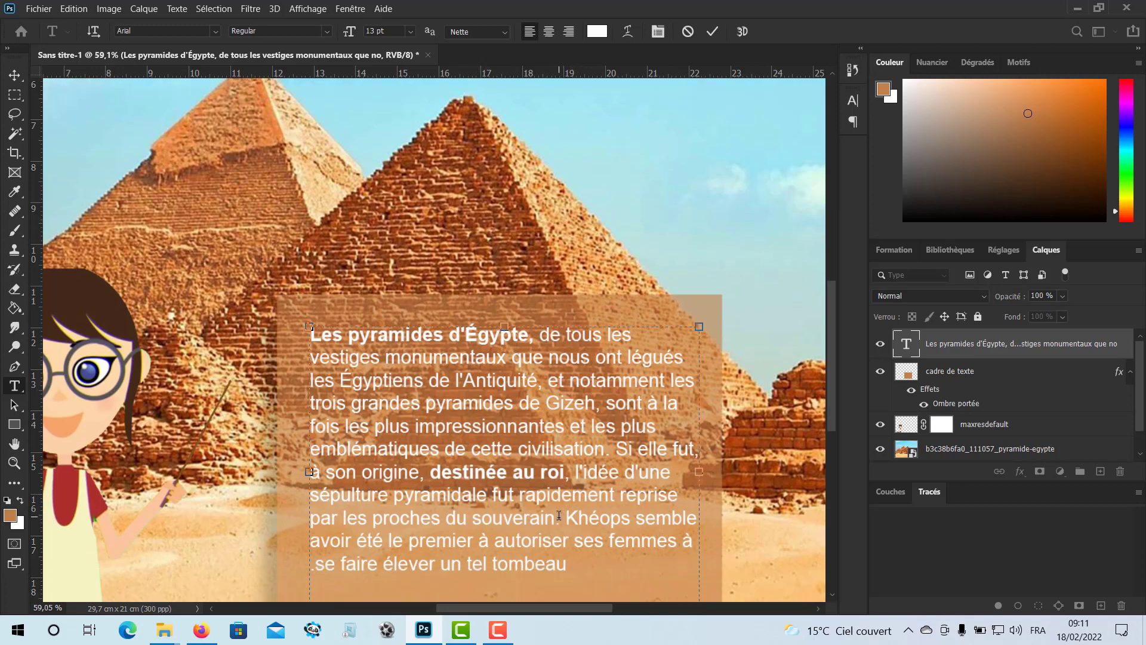
pyautogui.scroll(-2, 559, 515)
pyautogui.scroll(3, 558, 498)
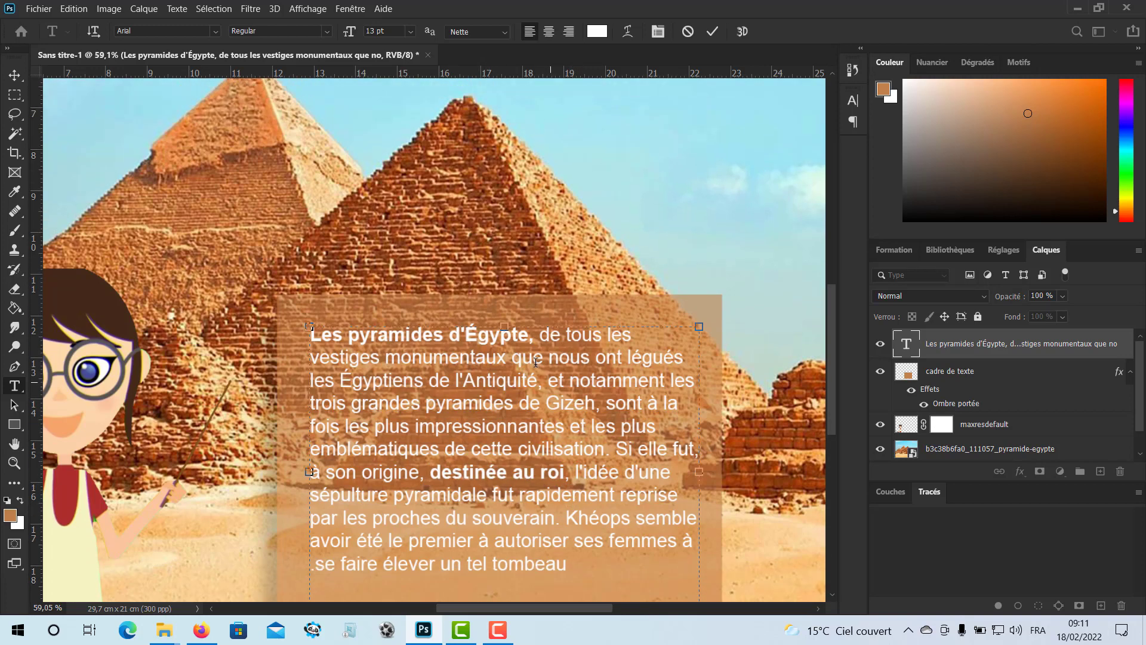
# Copy "Les pyramides d'Égypte" from the paragraph and paste it as a separate title text in the sky above the pyramids.
pyautogui.moveTo(528, 334); pyautogui.dragTo(310, 334)
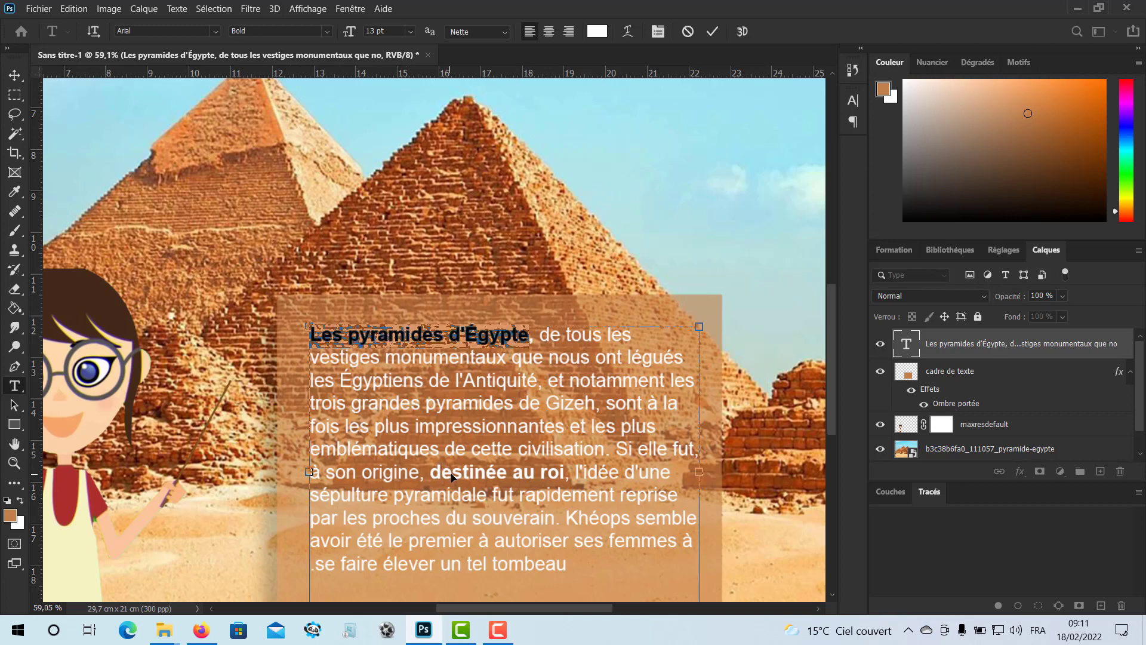
pyautogui.click(15, 75)
pyautogui.scroll(15, 358, 270)
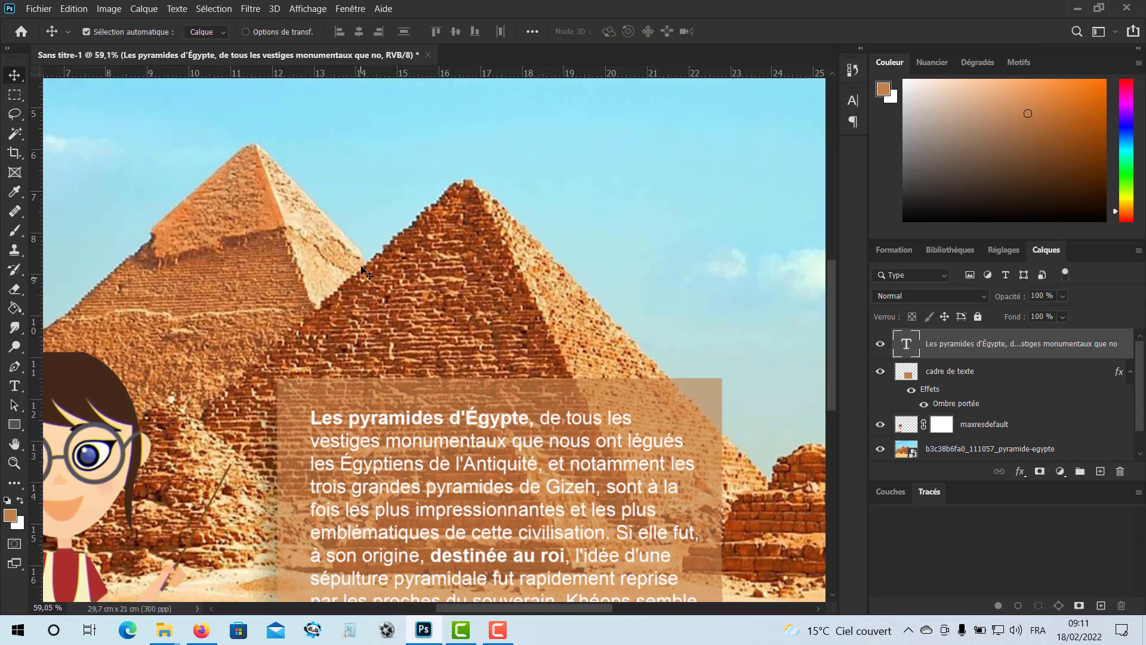
pyautogui.scroll(-5, 352, 268)
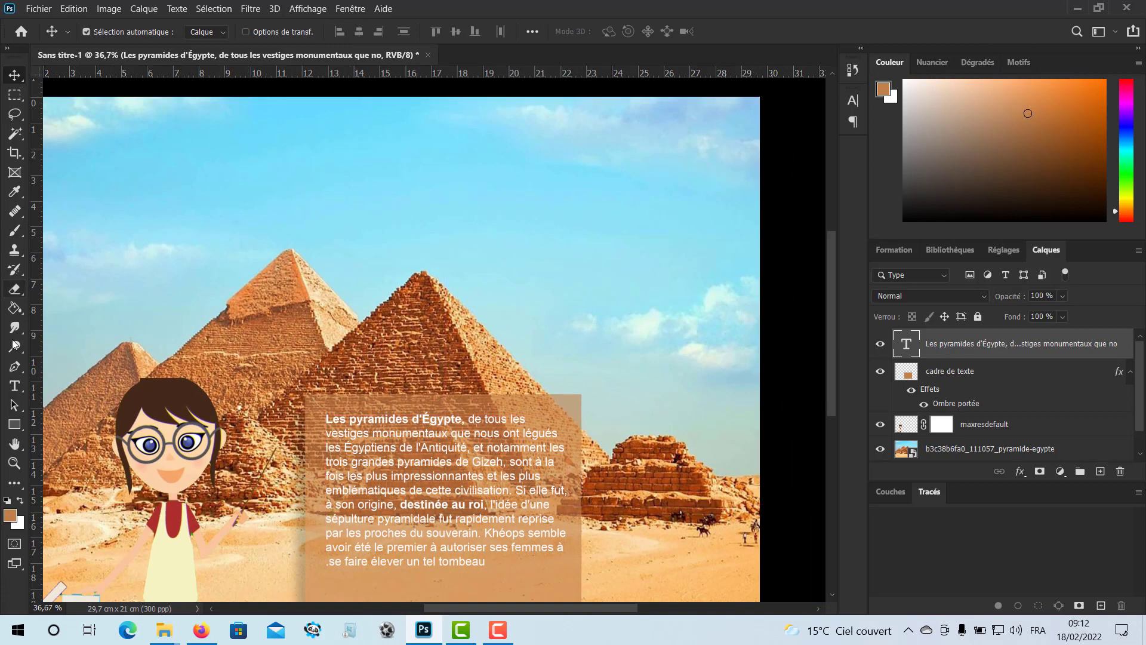
pyautogui.click(15, 386)
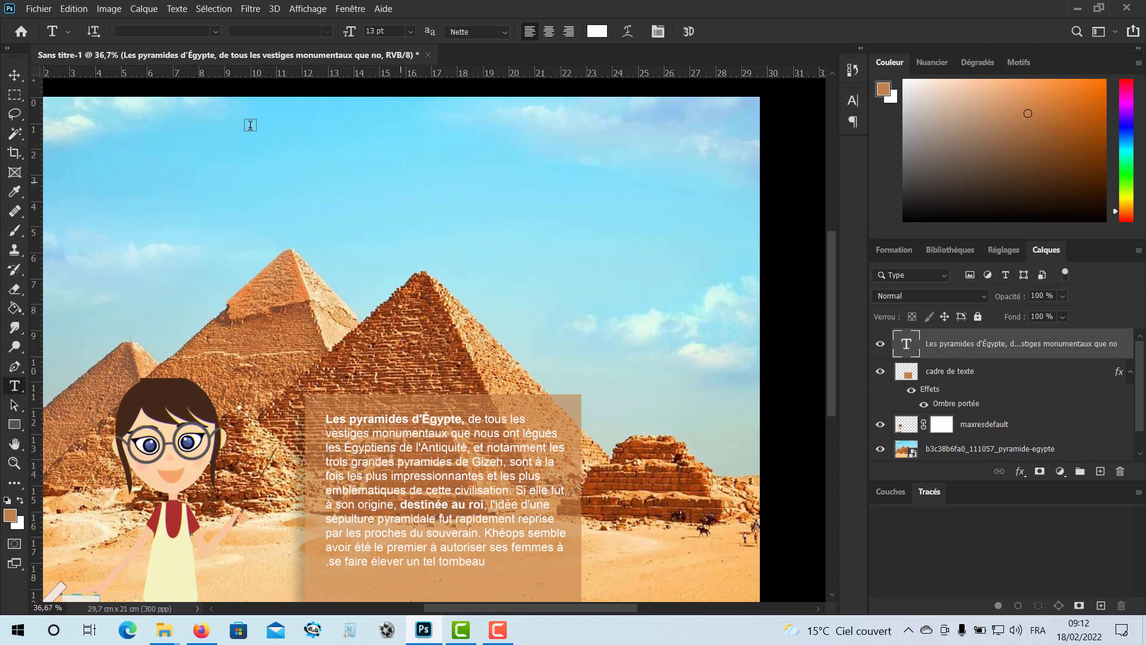
pyautogui.click(230, 148)
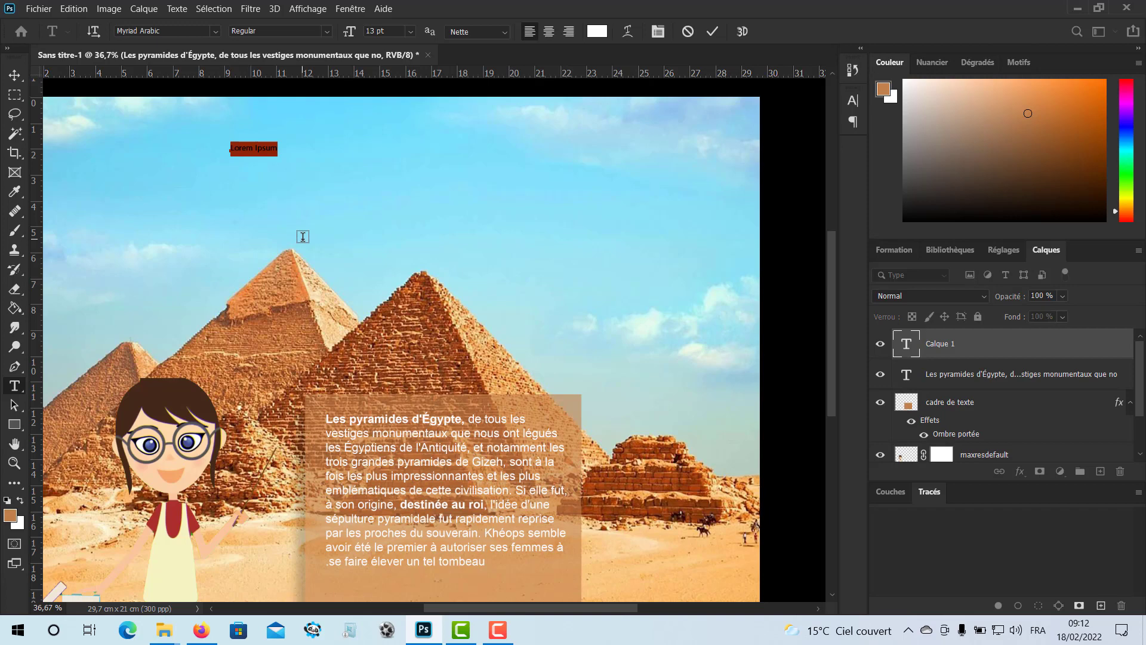
pyautogui.hotkey('ctrl', 'v')
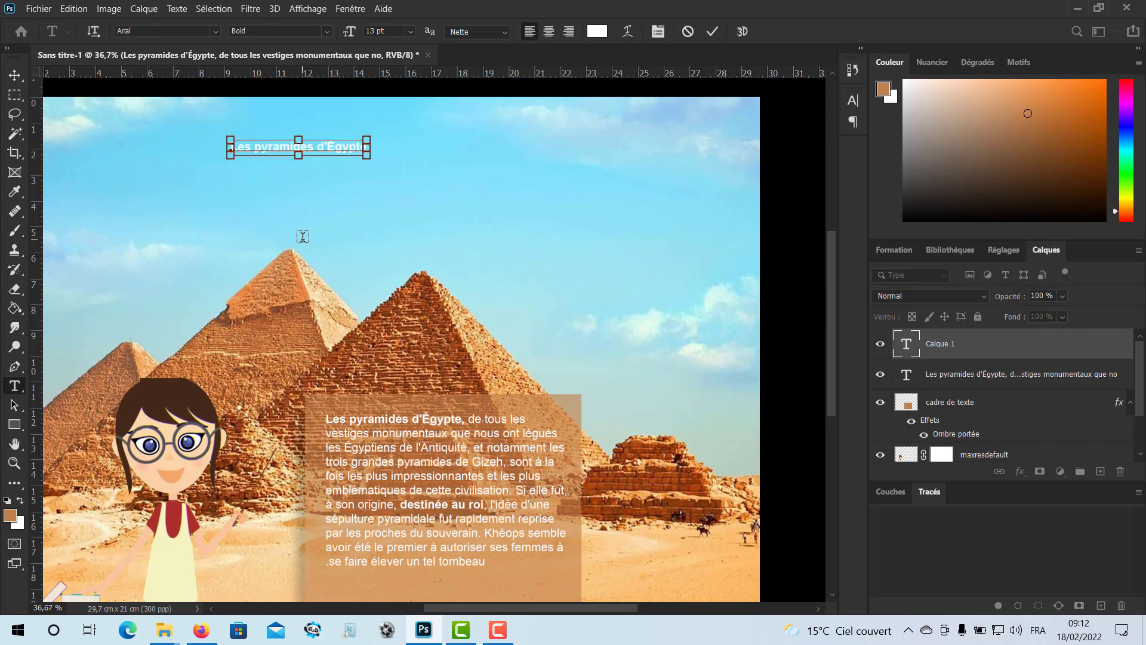
# Set the title's font size to 48 pt and centre it roughly across the sky above the pyramids.
pyautogui.doubleClick(907, 344)
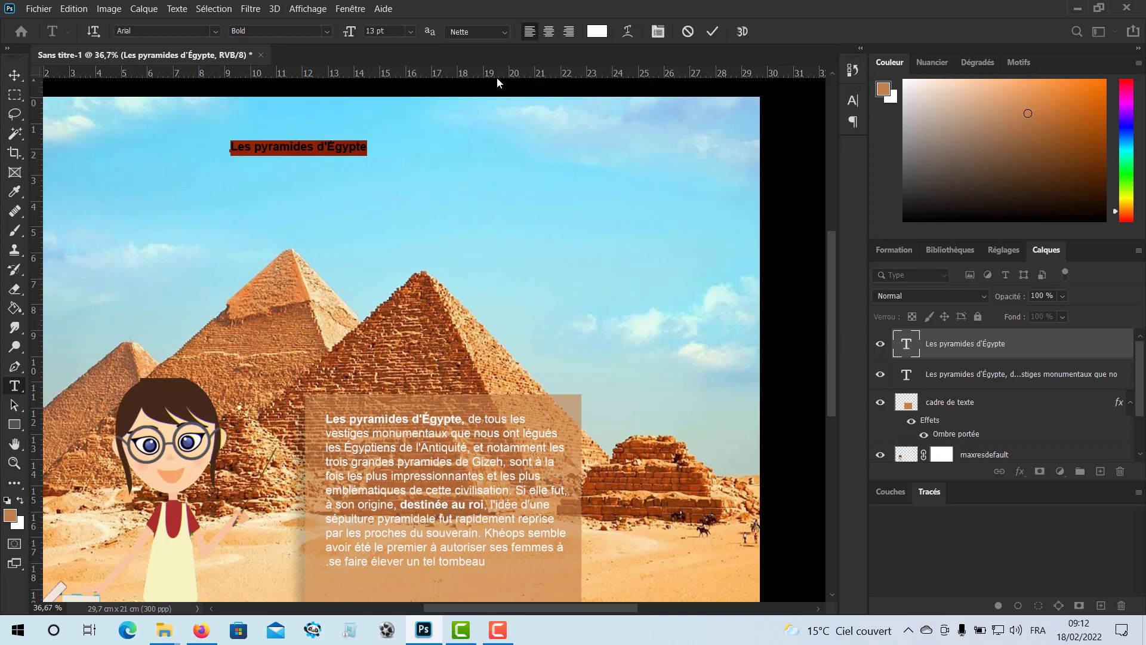
pyautogui.click(410, 31)
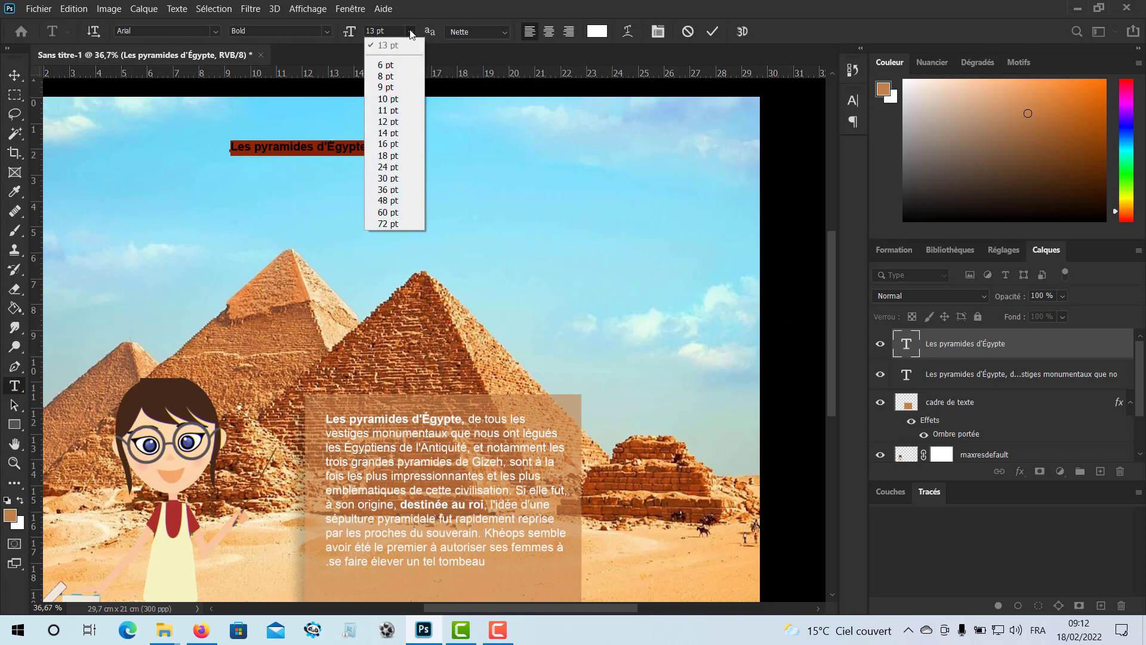
pyautogui.click(392, 199)
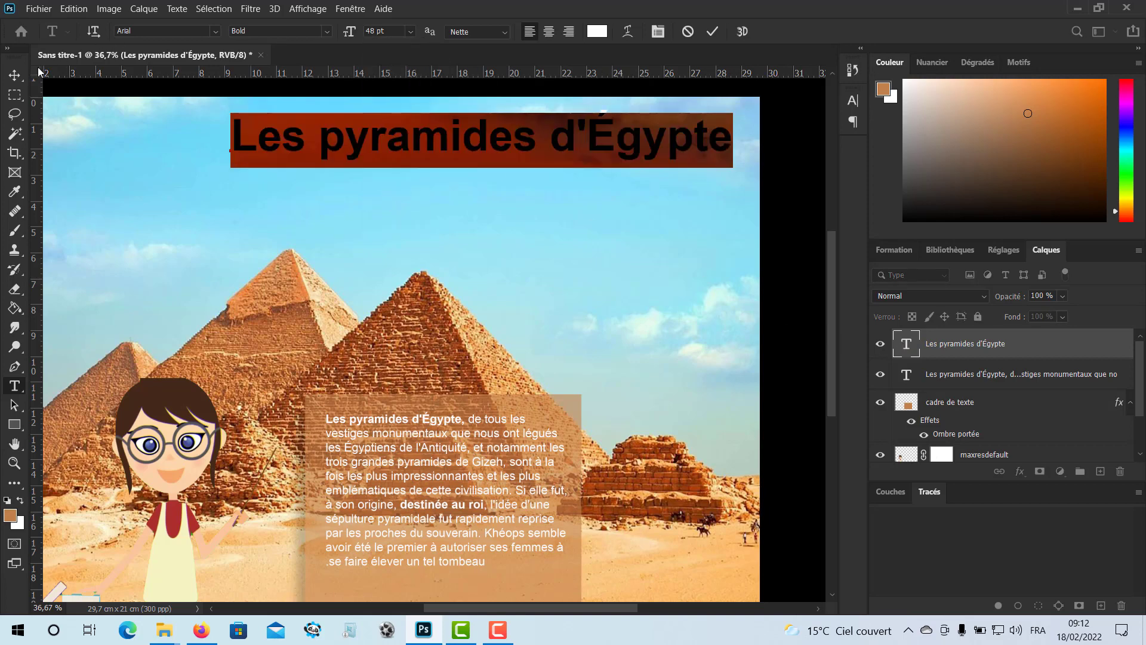
pyautogui.click(15, 75)
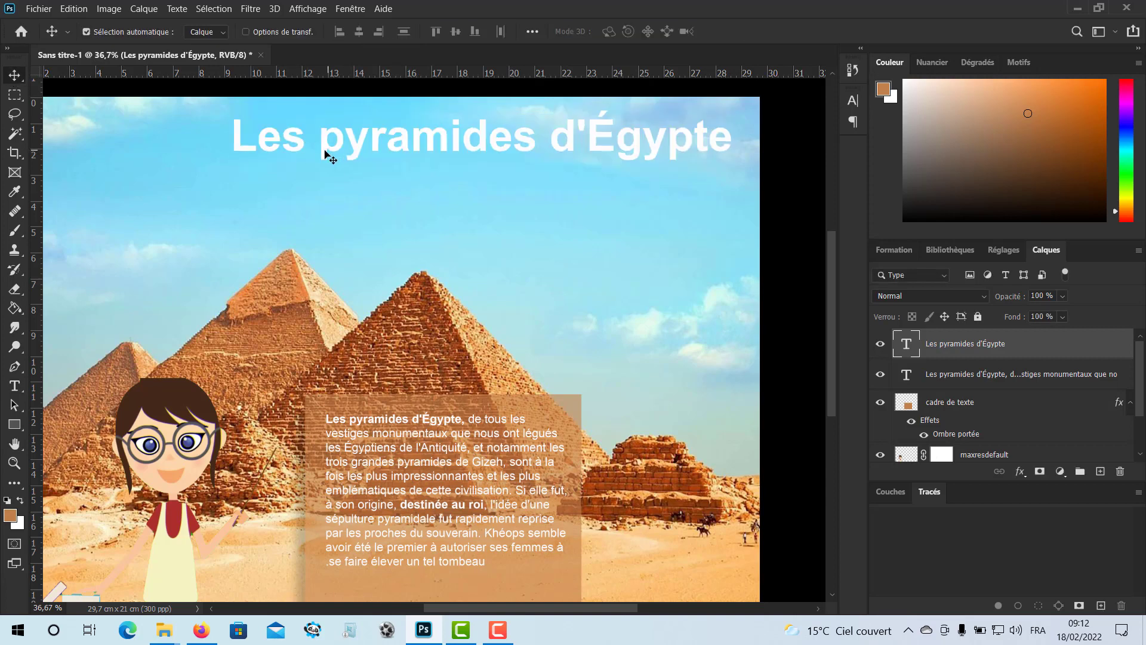
pyautogui.moveTo(327, 153); pyautogui.dragTo(230, 160)
pyautogui.hotkey('ctrl', '-')
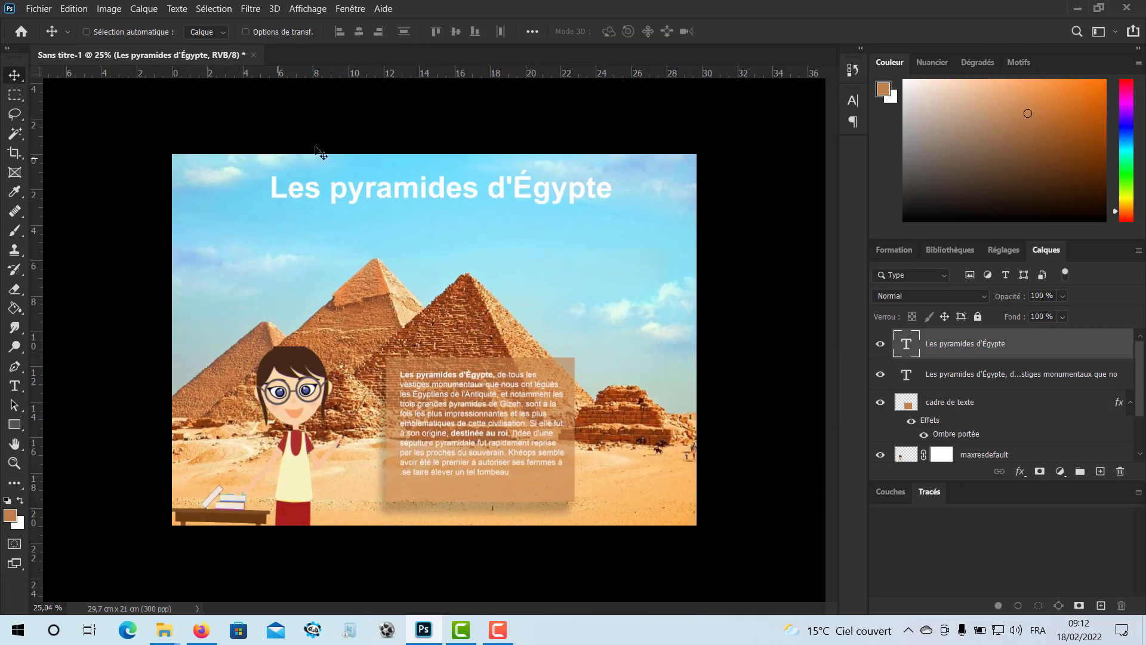
pyautogui.moveTo(334, 199); pyautogui.dragTo(330, 214)
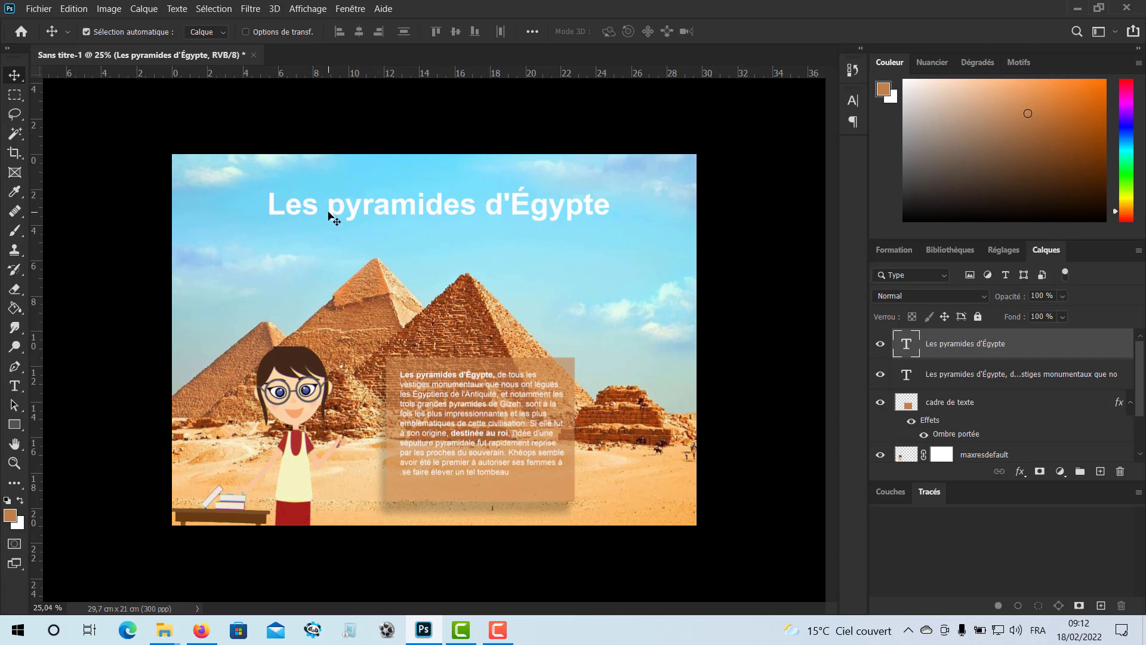
# Open the title's text warp settings and try the horizontal Arc style with an inflexion of +15 %.
pyautogui.doubleClick(907, 344)
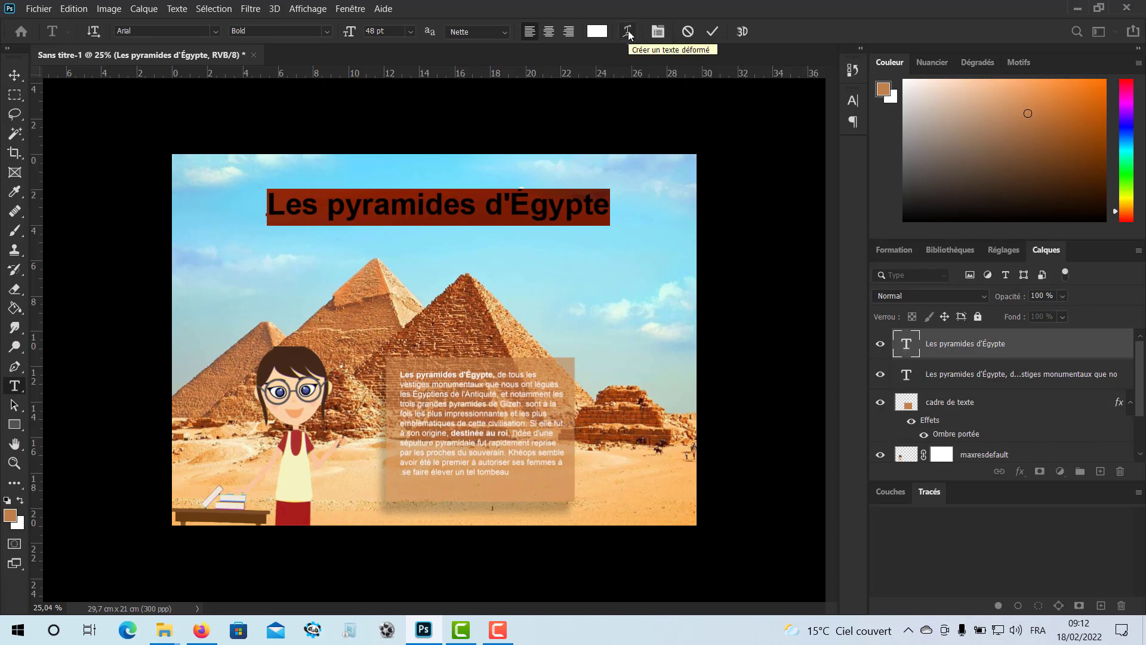
pyautogui.click(629, 34)
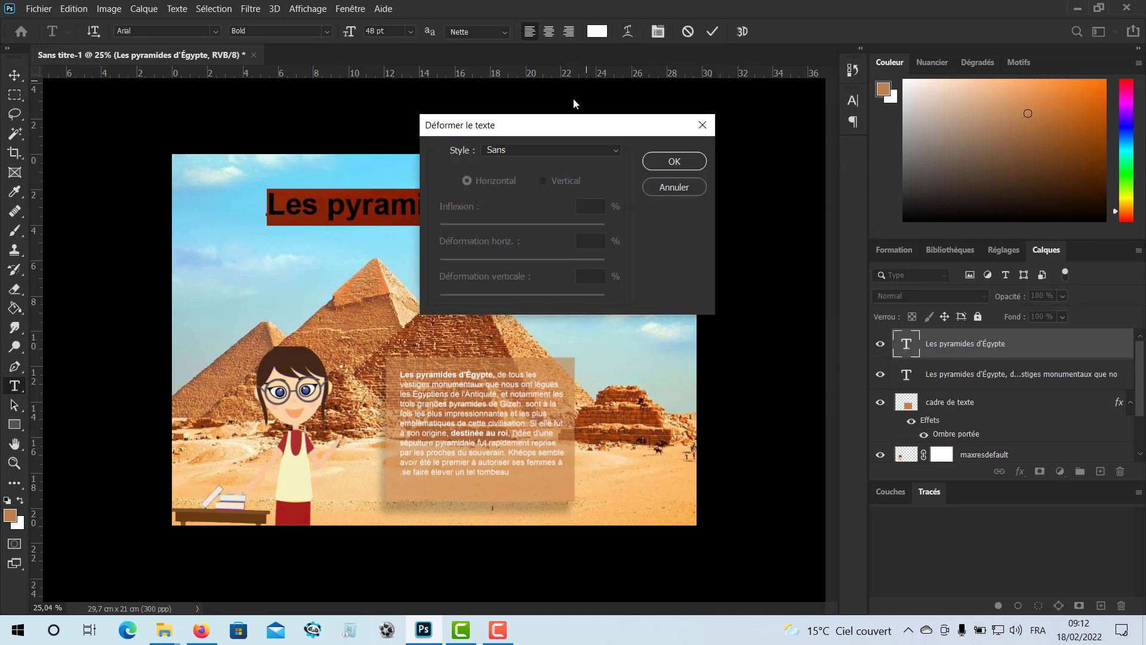
pyautogui.moveTo(559, 129); pyautogui.dragTo(764, 102)
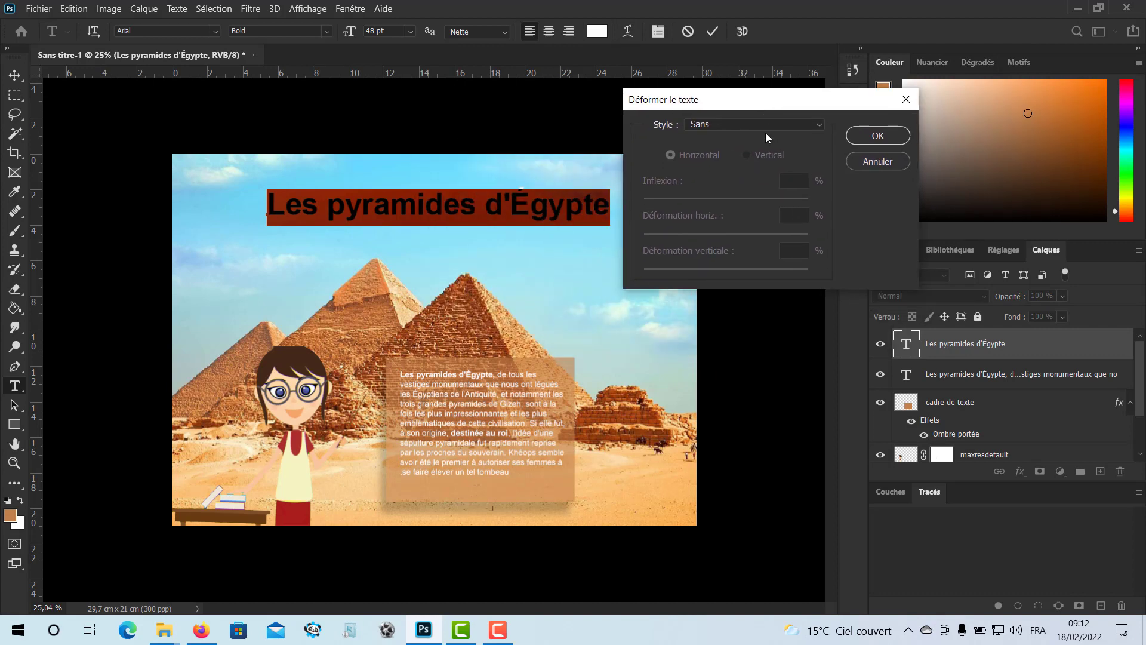
pyautogui.click(764, 124)
pyautogui.click(725, 160)
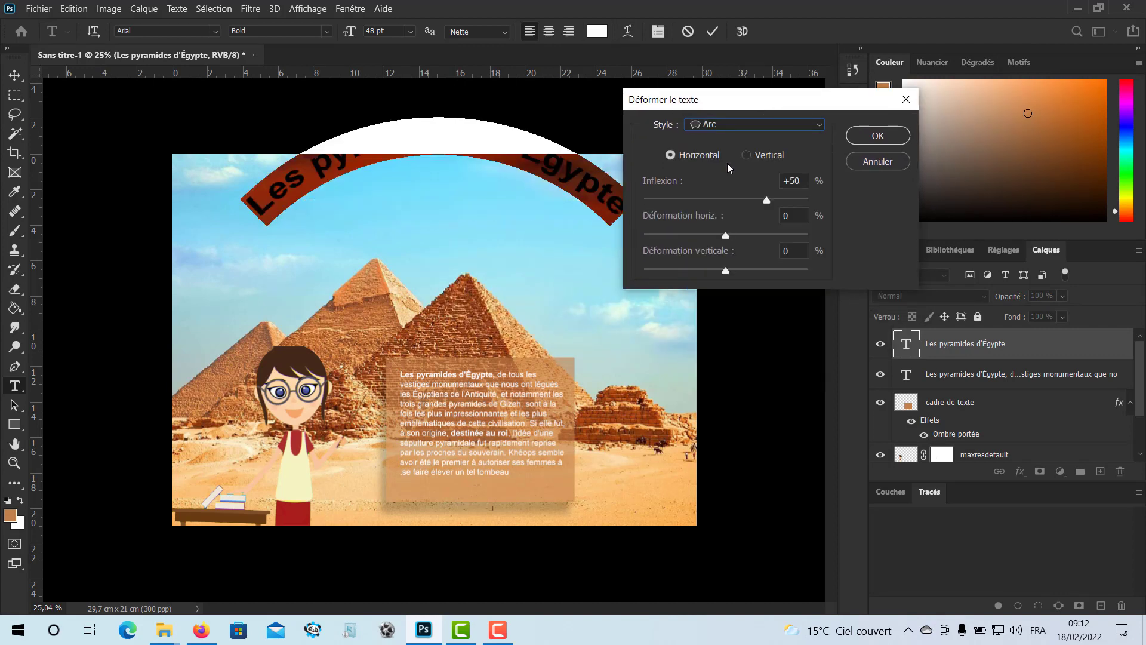
pyautogui.moveTo(767, 200); pyautogui.dragTo(739, 205)
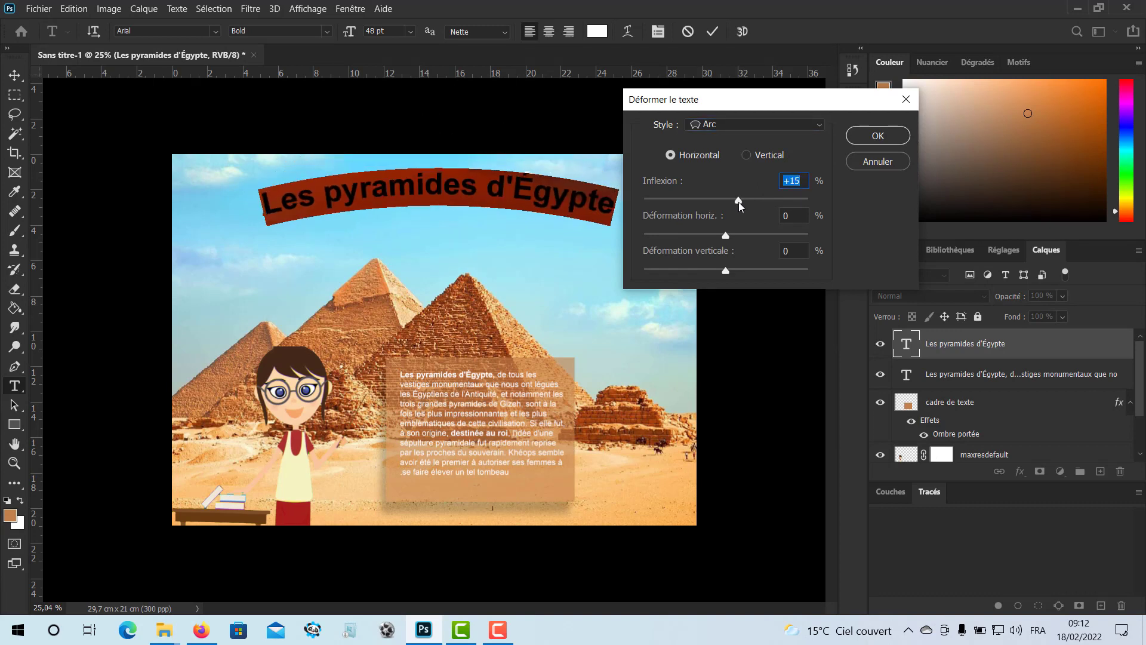
# Try the Arc inférieur warp style on the title with an inflexion of +26 %.
pyautogui.click(795, 132)
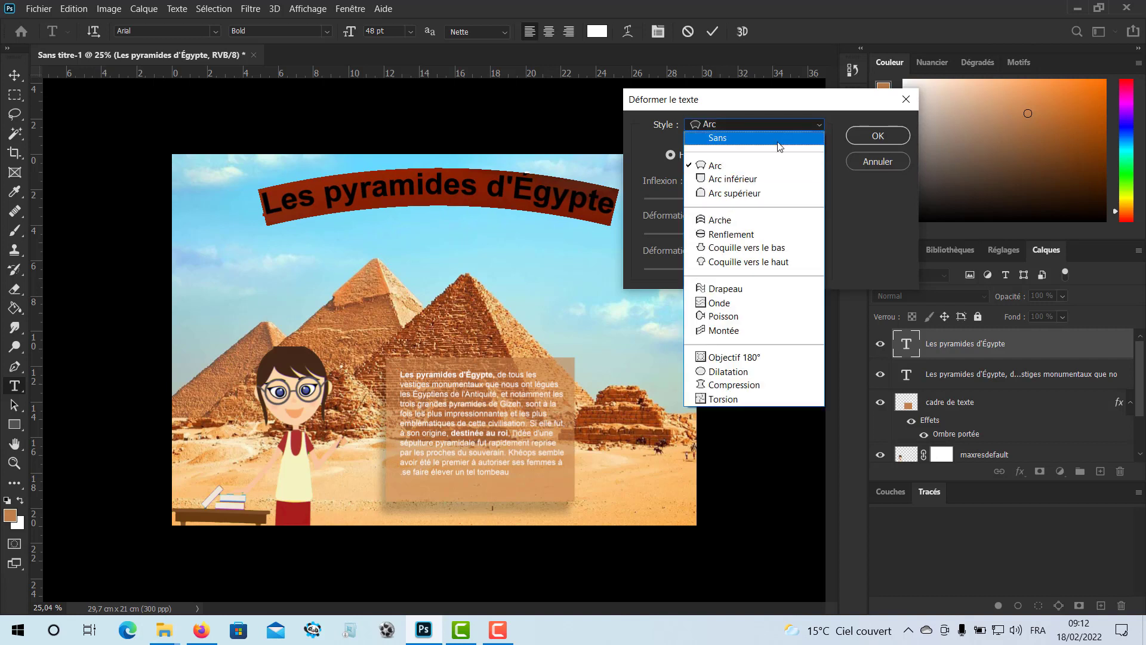
pyautogui.click(748, 179)
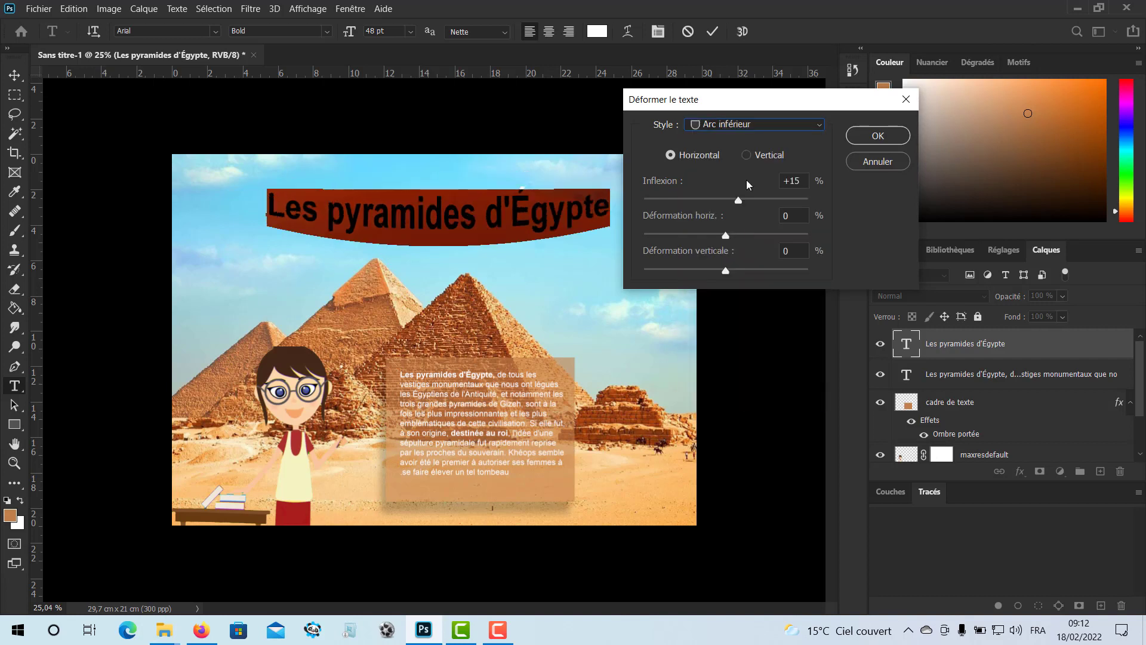
pyautogui.moveTo(739, 201)
pyautogui.mouseDown()
pyautogui.moveTo(763, 203)
pyautogui.moveTo(747, 201)
pyautogui.mouseUp()
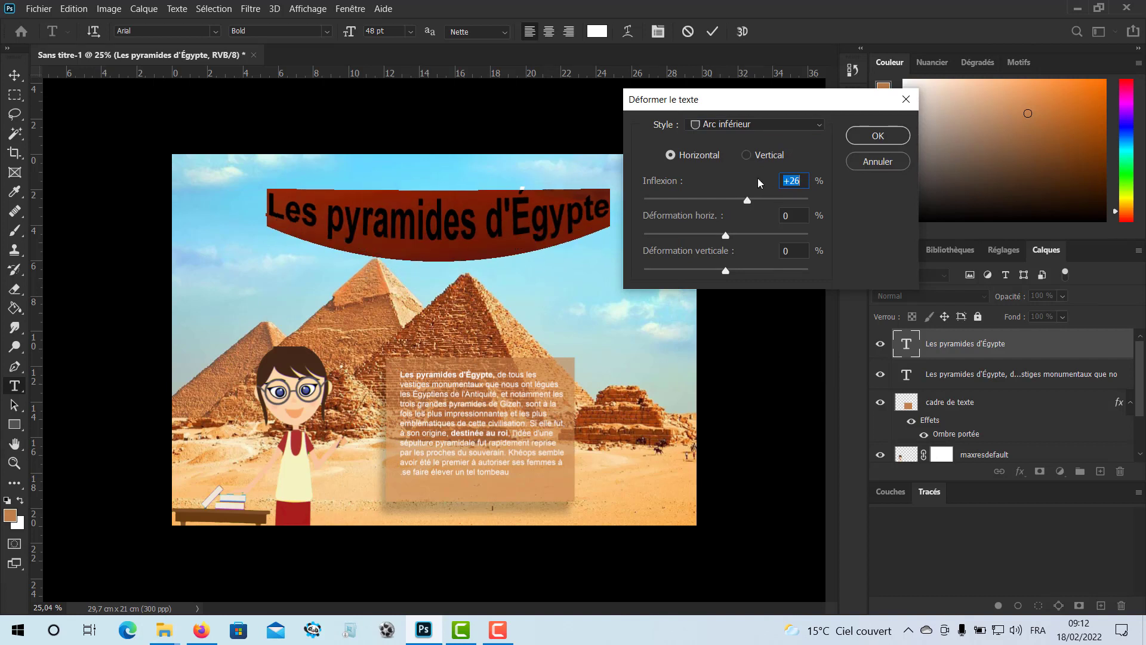
# Warp the title with the horizontal Drapeau style at +55 % inflexion and commit the text.
pyautogui.click(780, 127)
pyautogui.click(722, 289)
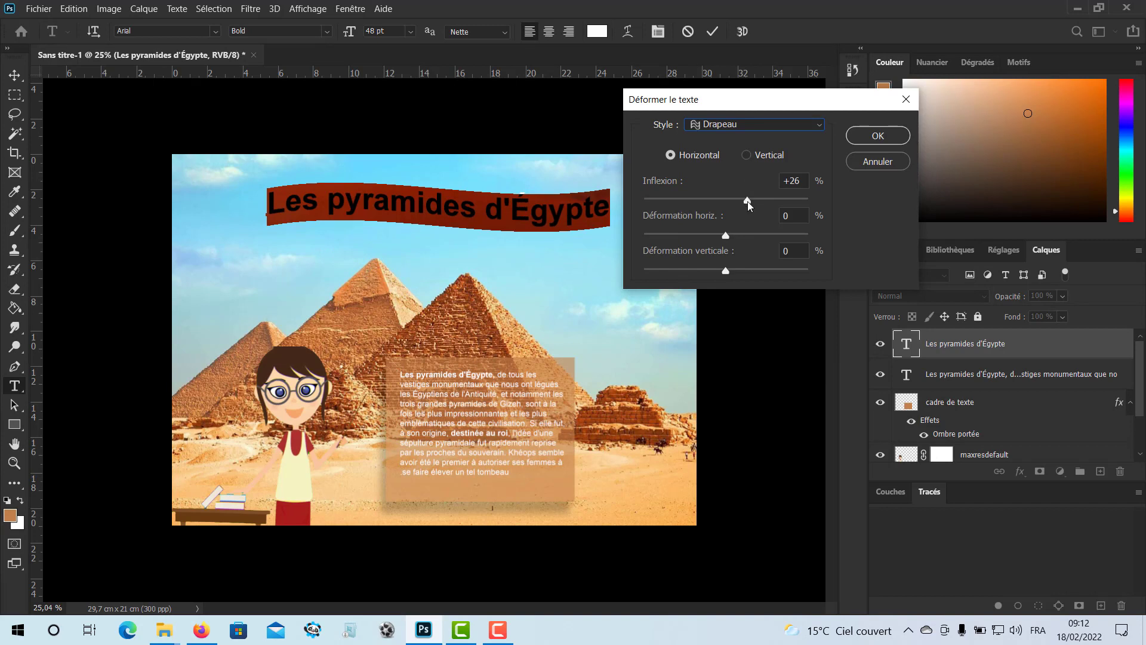
pyautogui.moveTo(747, 200); pyautogui.dragTo(771, 205)
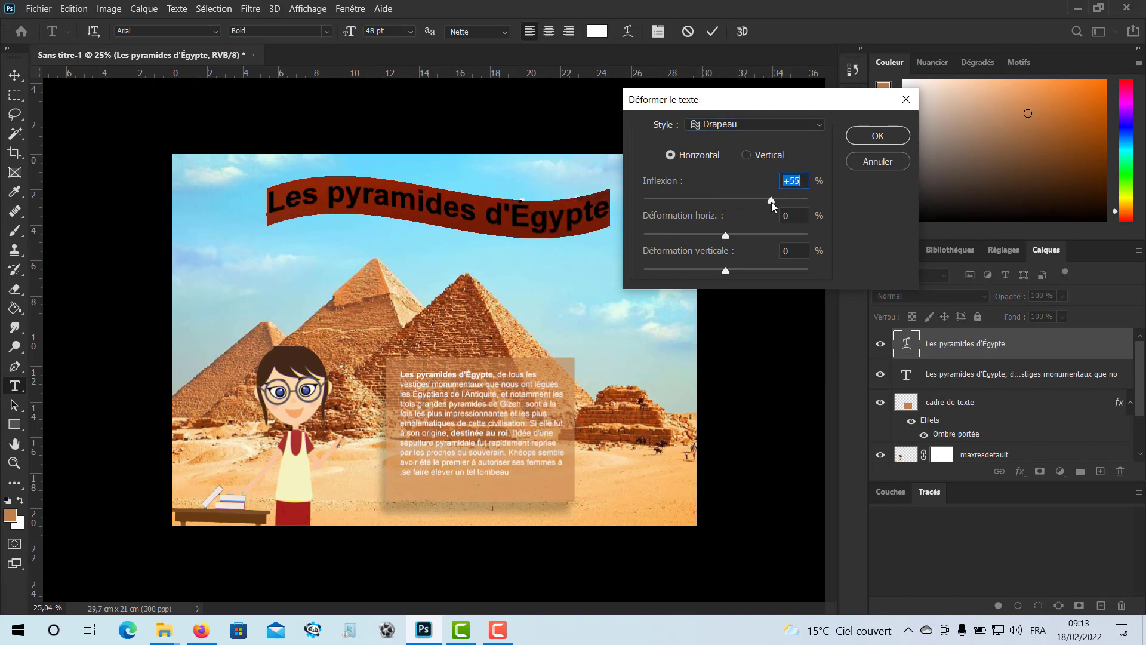
pyautogui.click(878, 139)
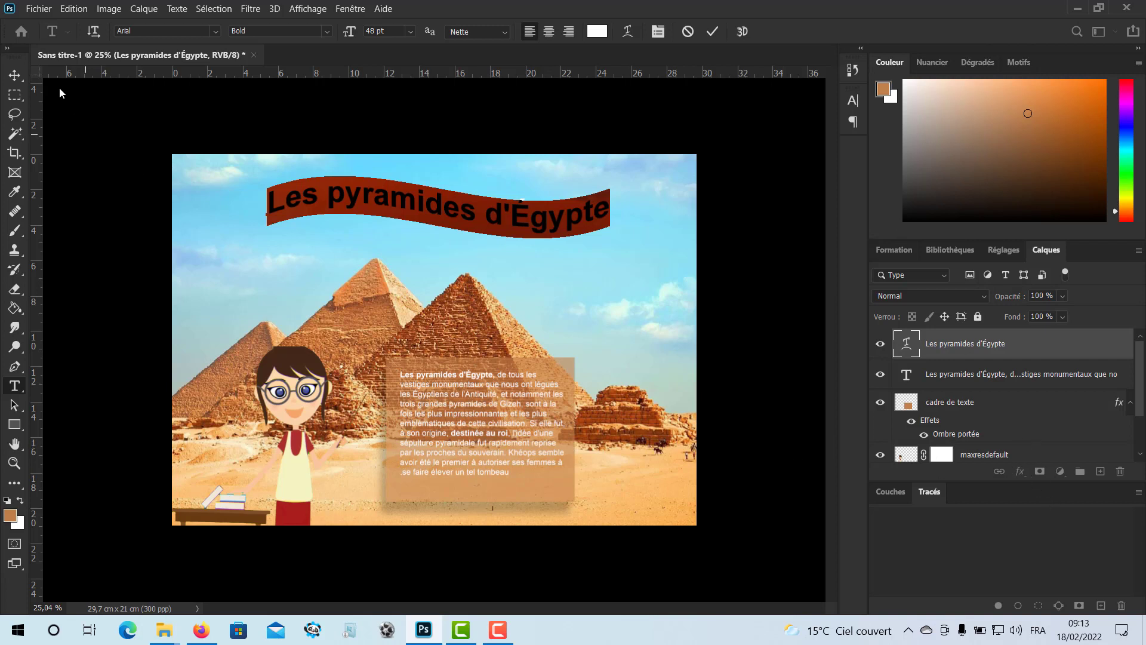
pyautogui.click(14, 75)
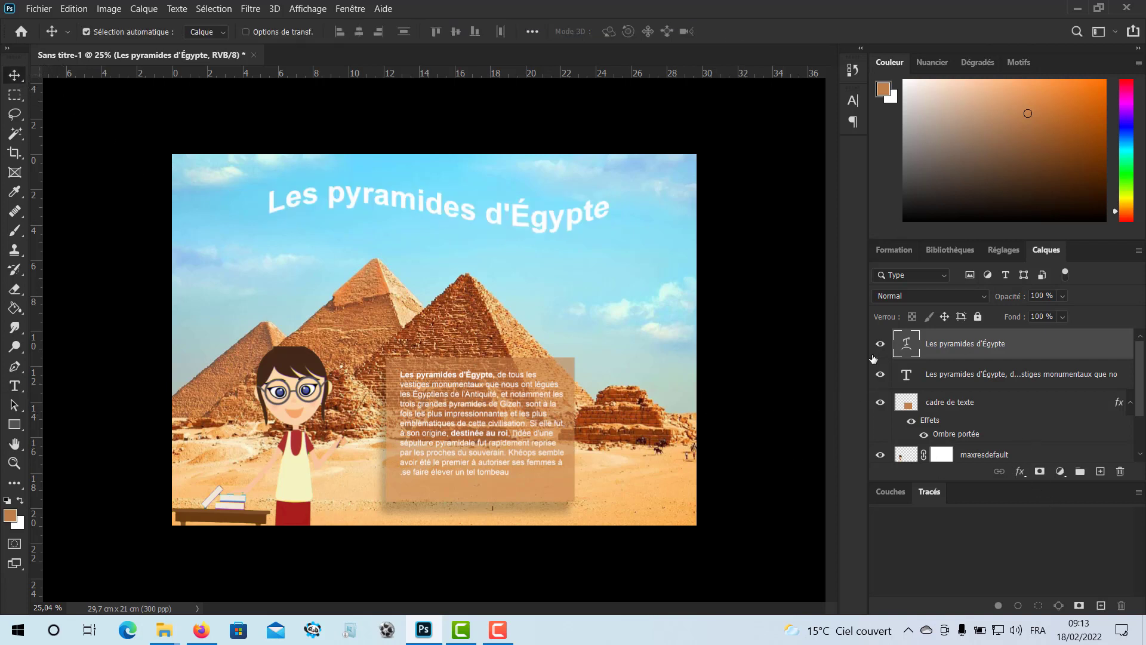
# Add a drop shadow (Ombre portée) with its existing settings to the title layer.
pyautogui.click(1019, 473)
pyautogui.click(1026, 330)
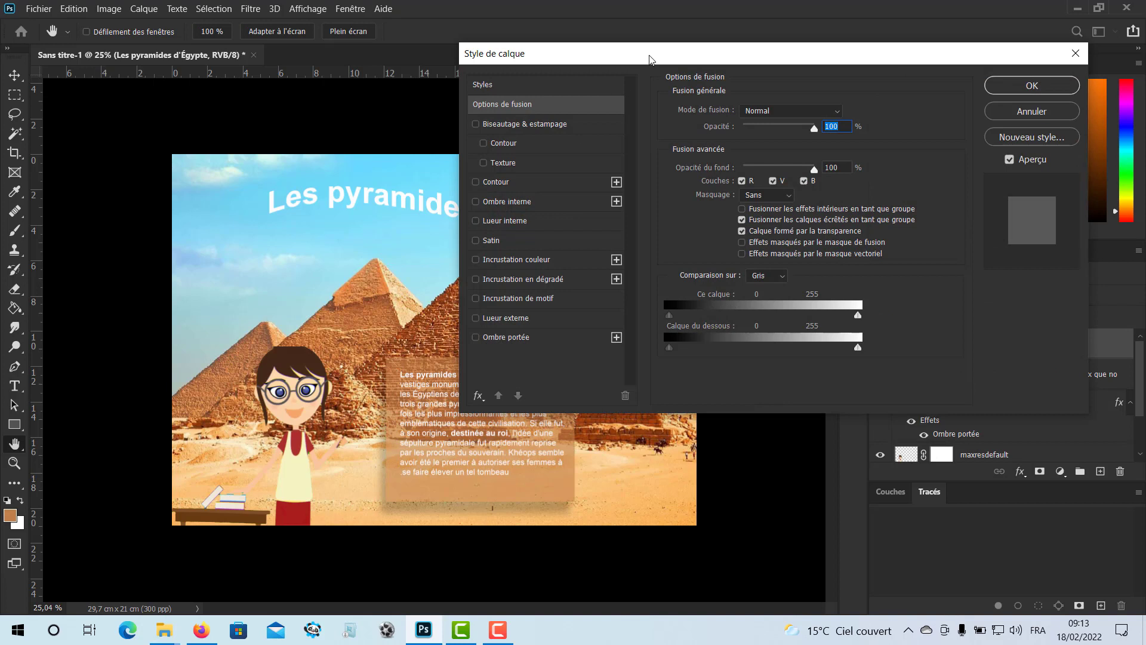
pyautogui.moveTo(647, 56); pyautogui.dragTo(745, 85)
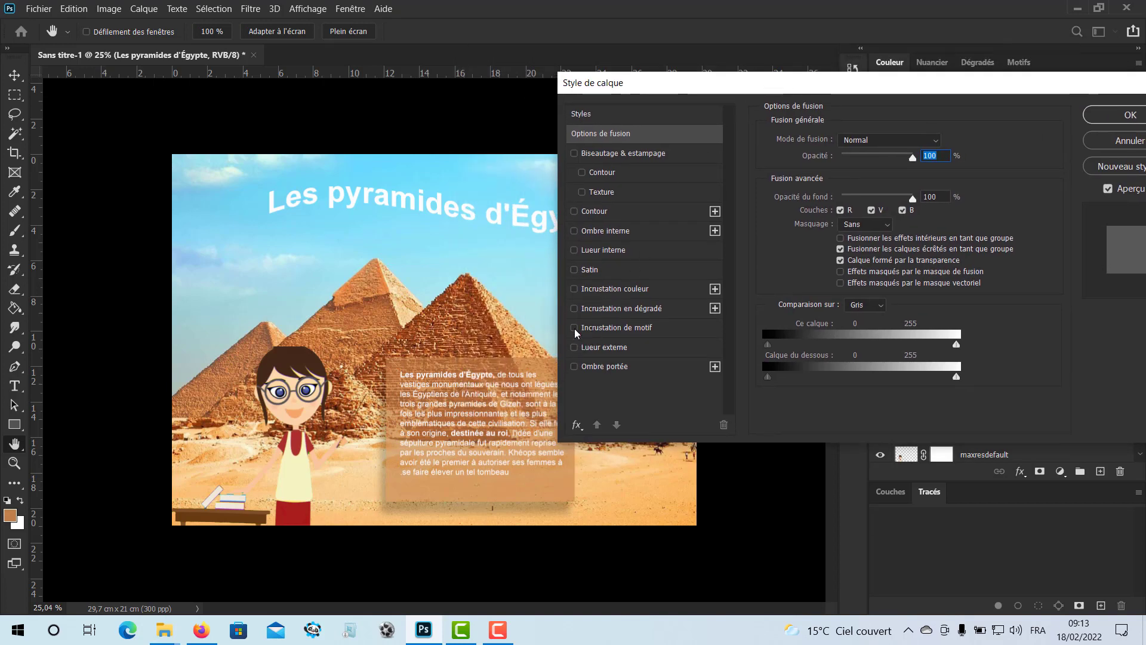
pyautogui.click(574, 366)
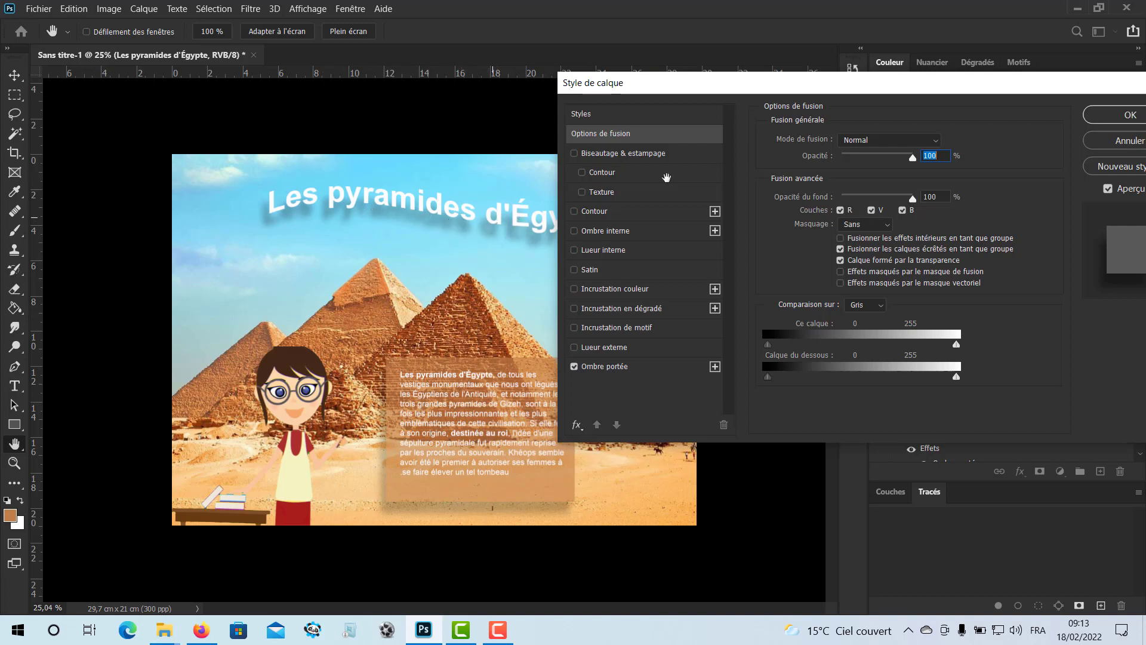
pyautogui.click(1111, 116)
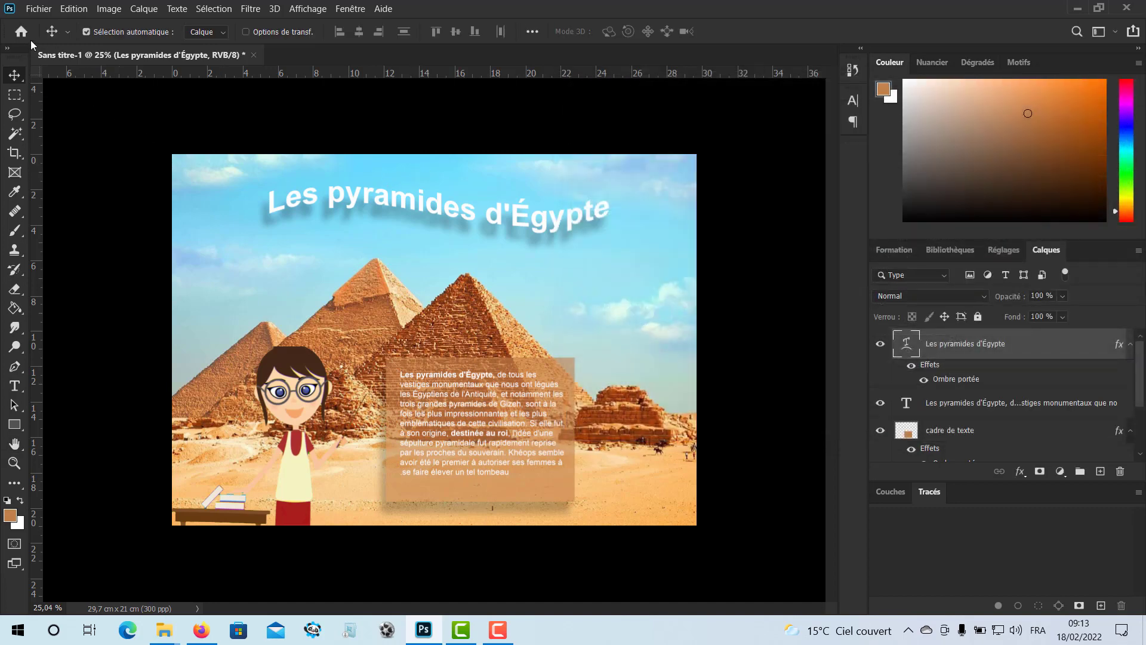
# Save the composition to the computer's desktop (Bureau) as the Photoshop PDF Sans titre-1, accepting the default PDF settings with Photoshop editing features preserved.
pyautogui.click(39, 9)
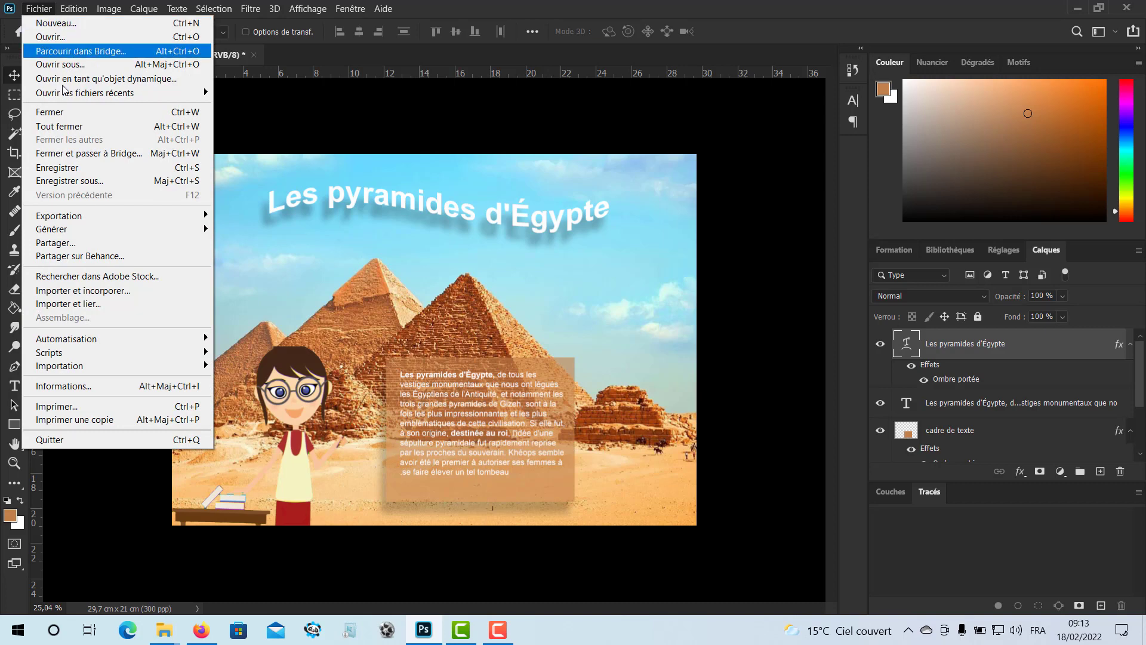
pyautogui.click(93, 181)
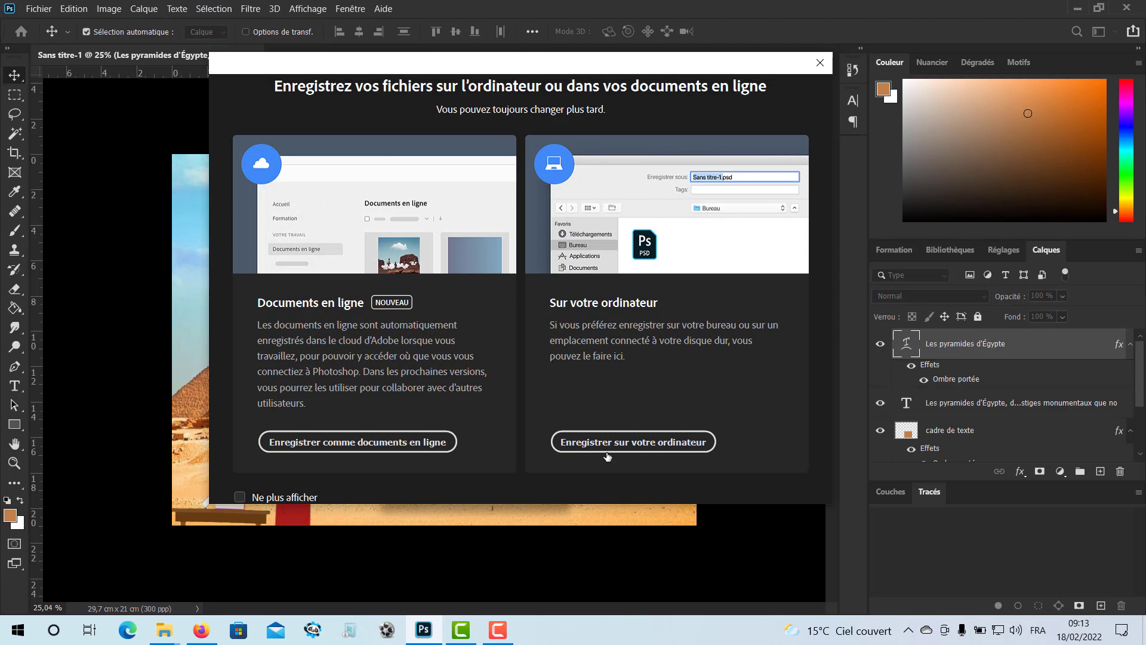
pyautogui.click(627, 444)
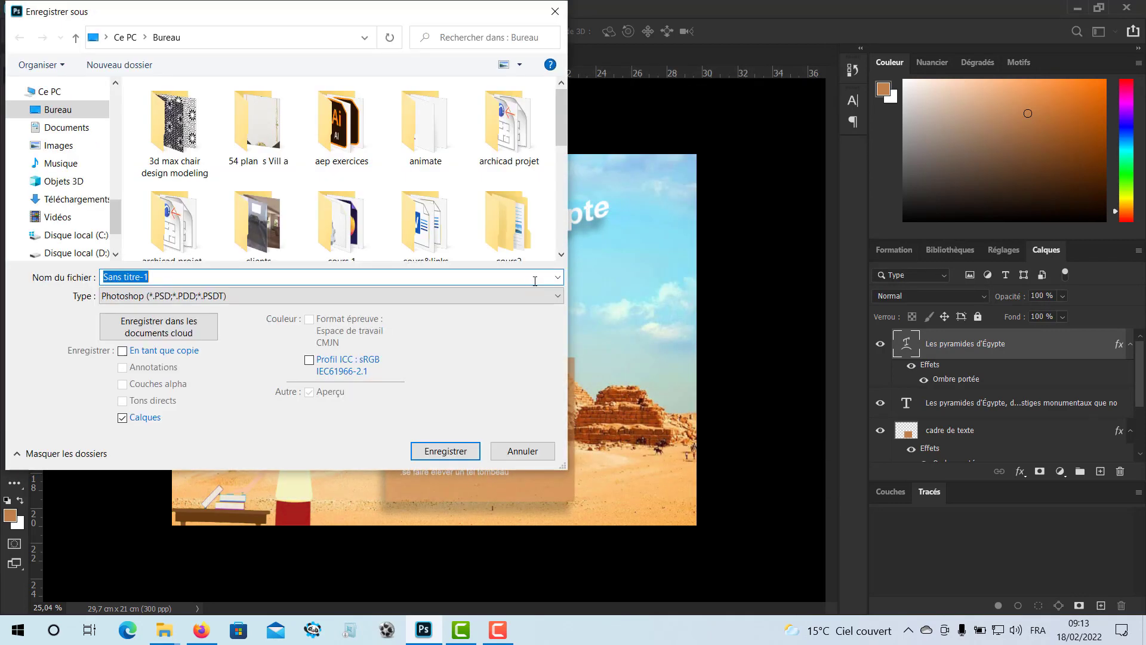
pyautogui.click(254, 297)
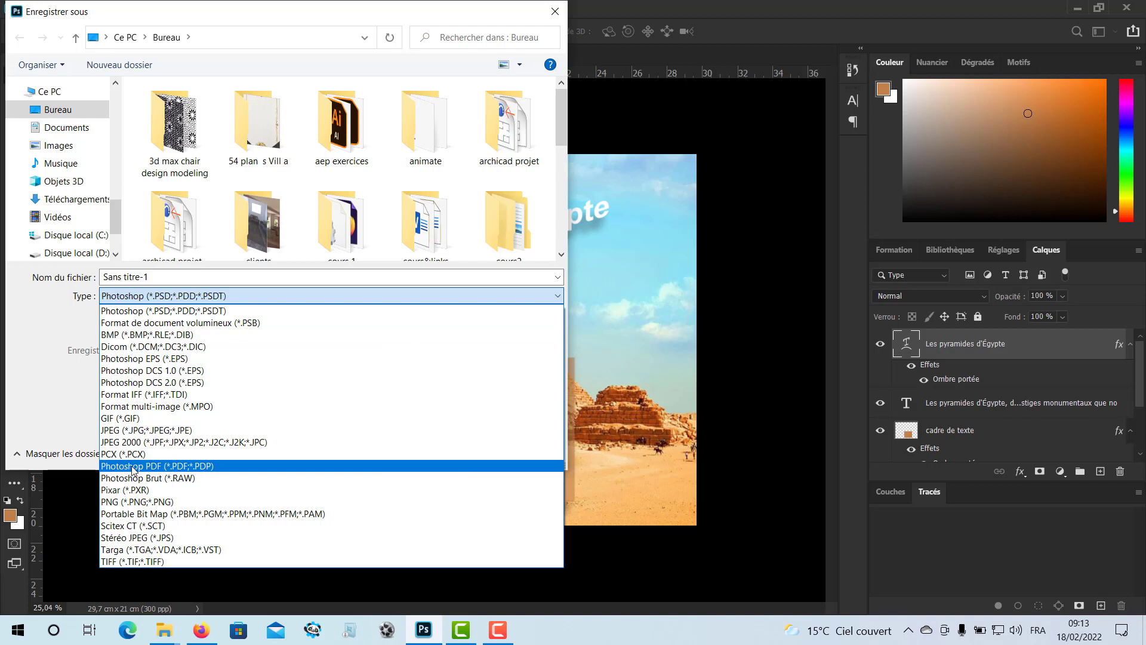
pyautogui.click(175, 470)
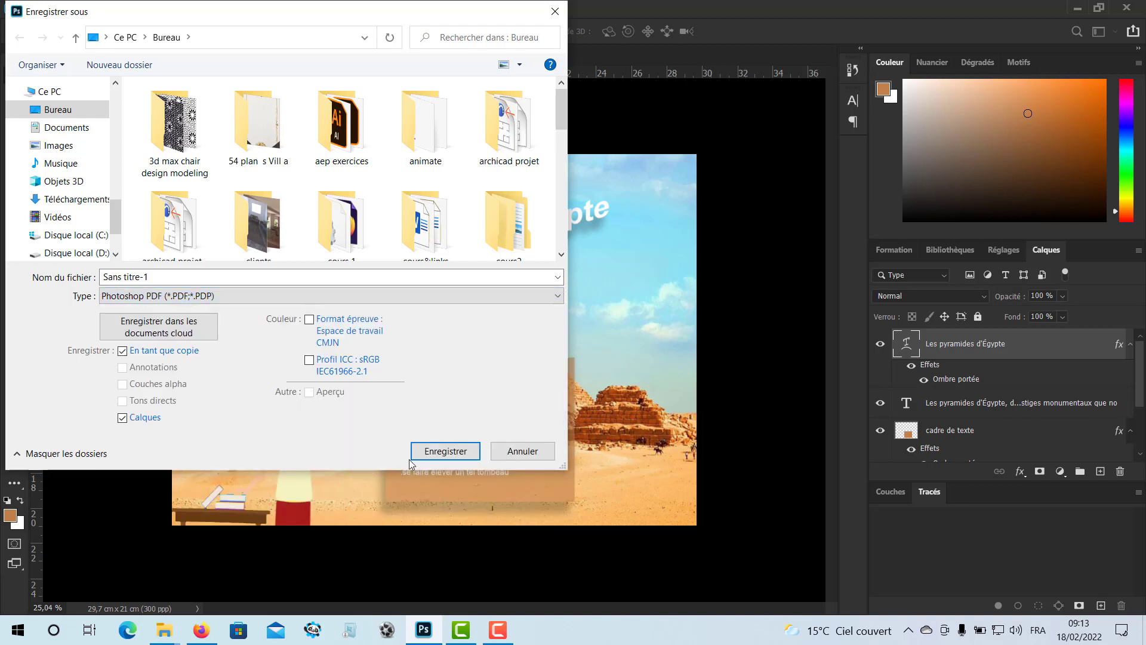
pyautogui.click(444, 452)
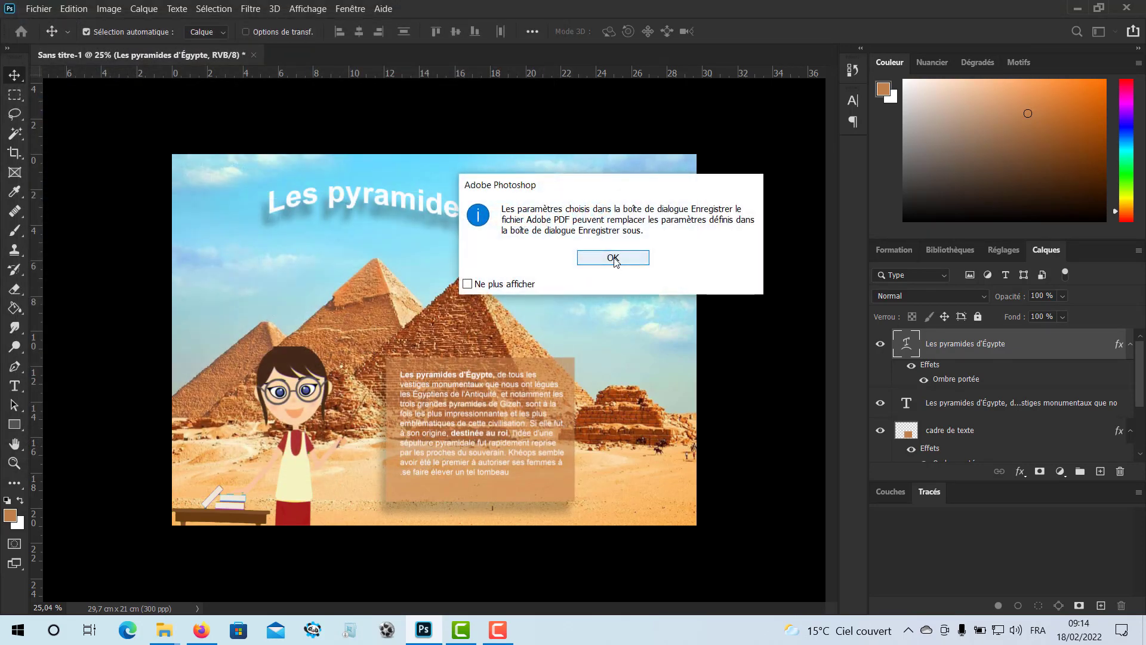
pyautogui.click(614, 260)
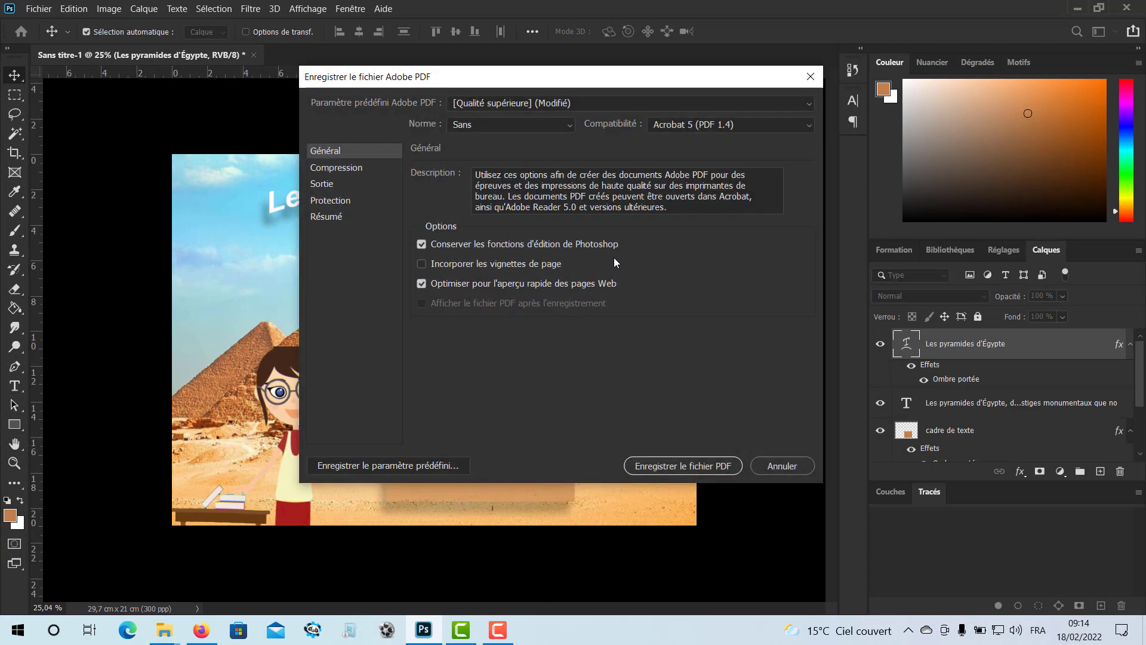
pyautogui.click(688, 465)
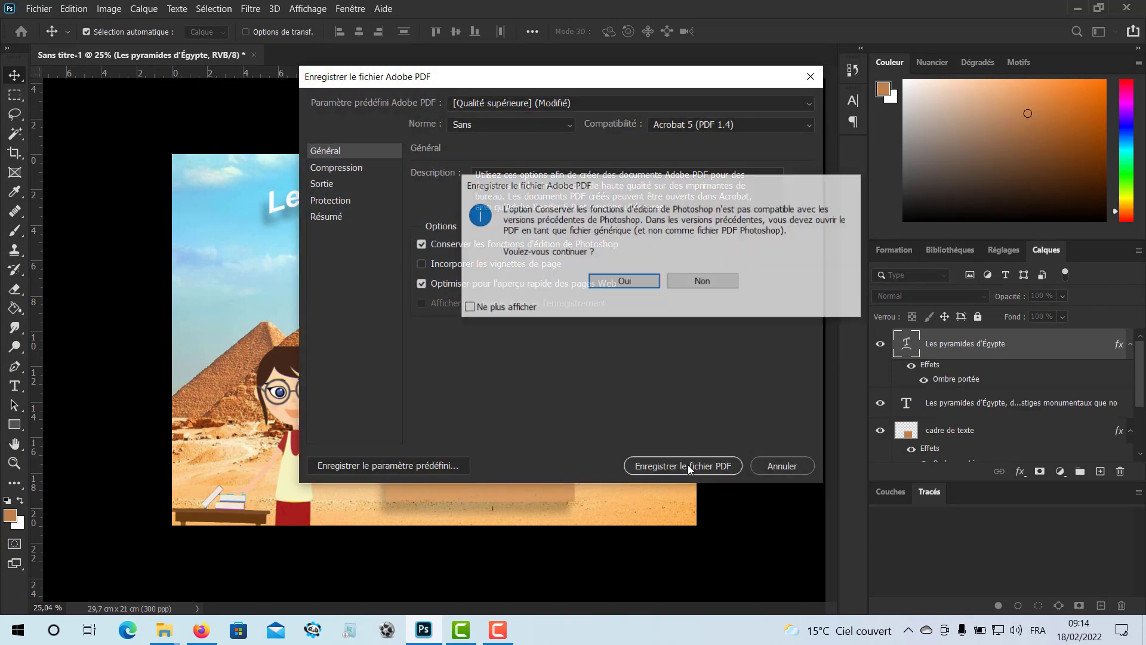
pyautogui.click(636, 289)
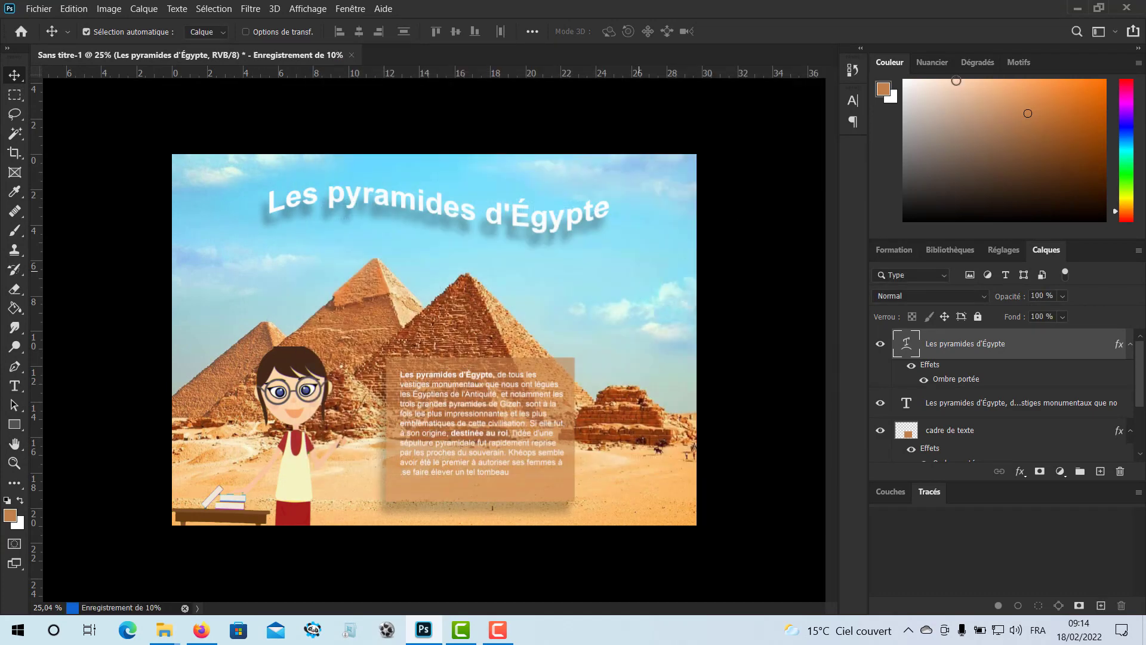
# Minimise the open windows, open the PDF Sans titre-1 from the desktop in Edge and examine the whole page.
pyautogui.click(1077, 9)
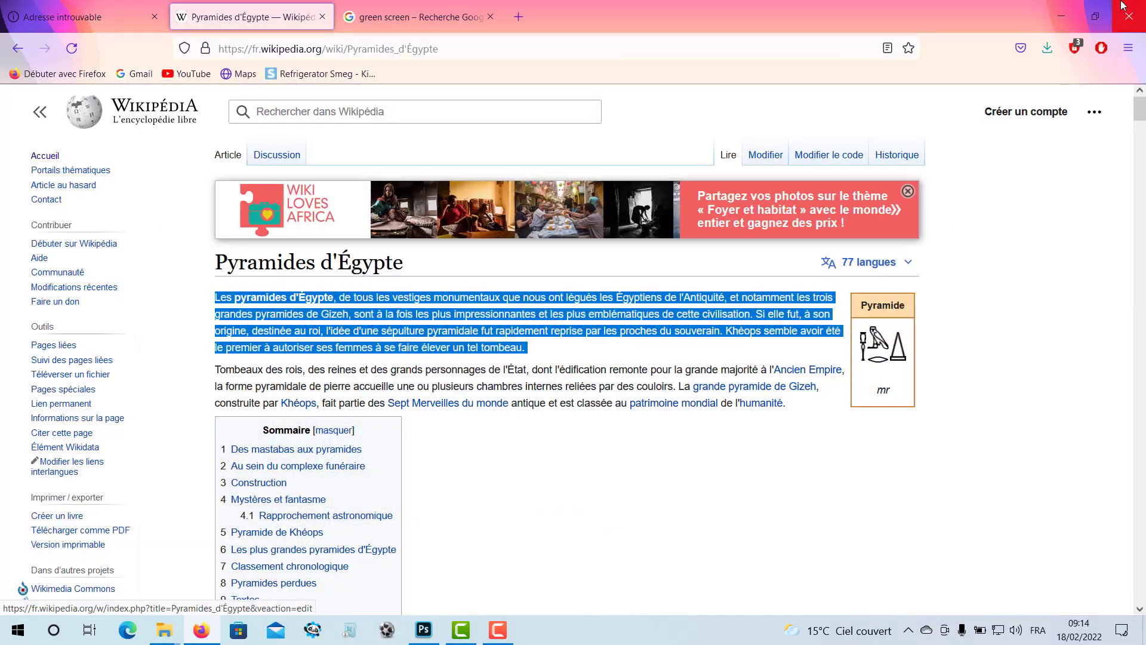
pyautogui.click(1061, 16)
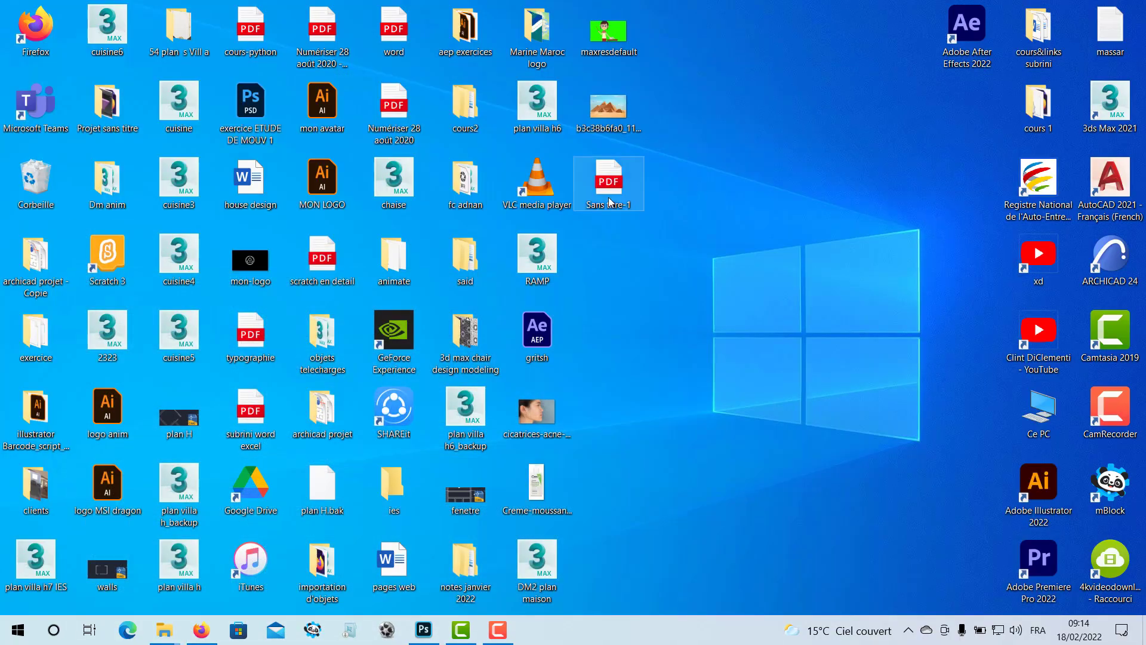
pyautogui.moveTo(609, 206)
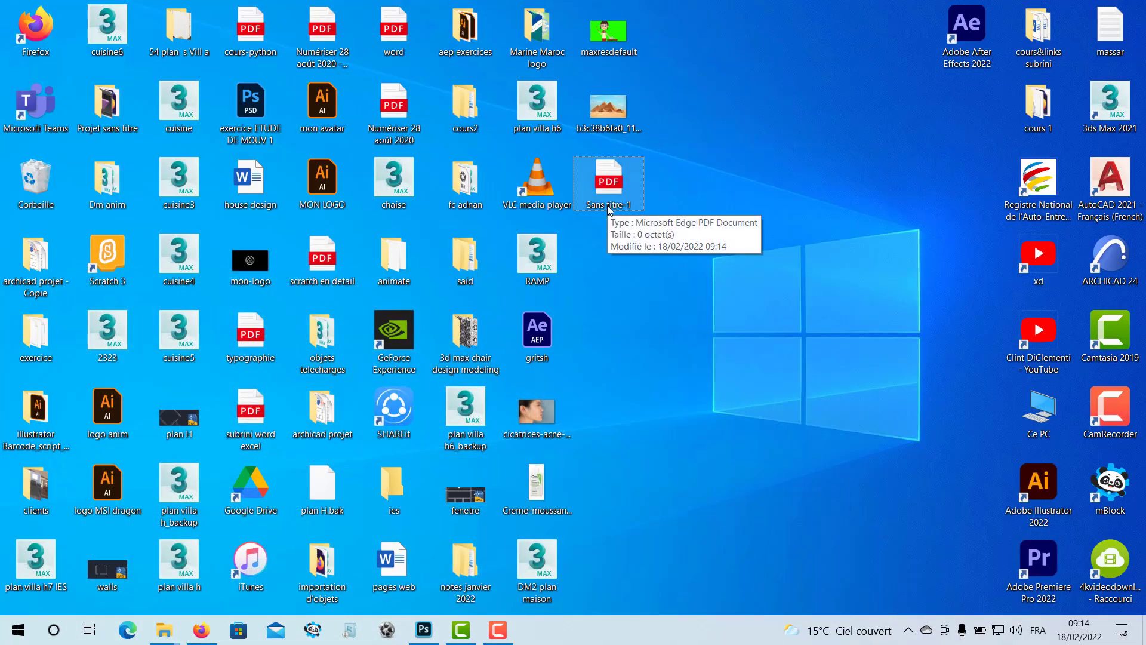
pyautogui.doubleClick(601, 173)
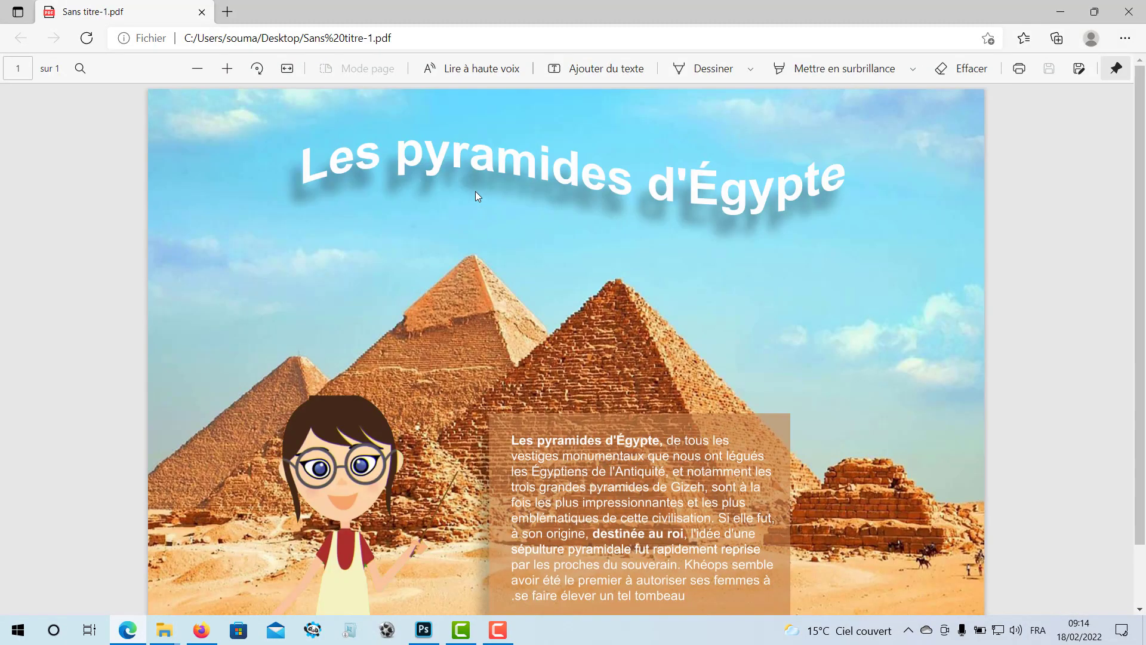
pyautogui.scroll(-1, 504, 293)
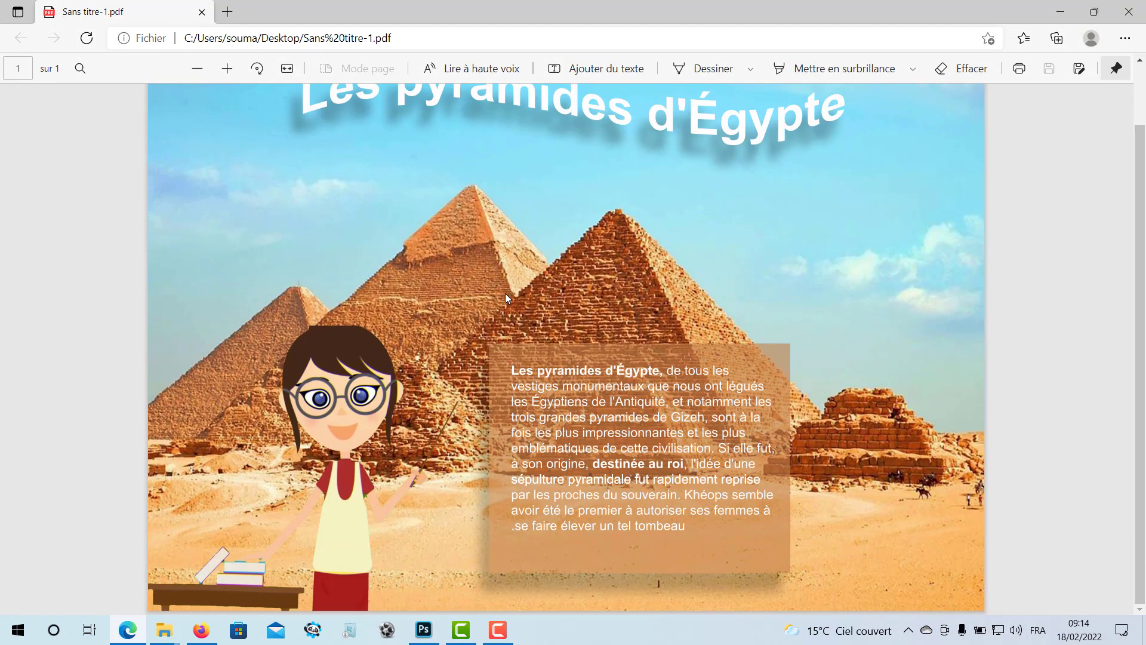
pyautogui.scroll(1, 505, 292)
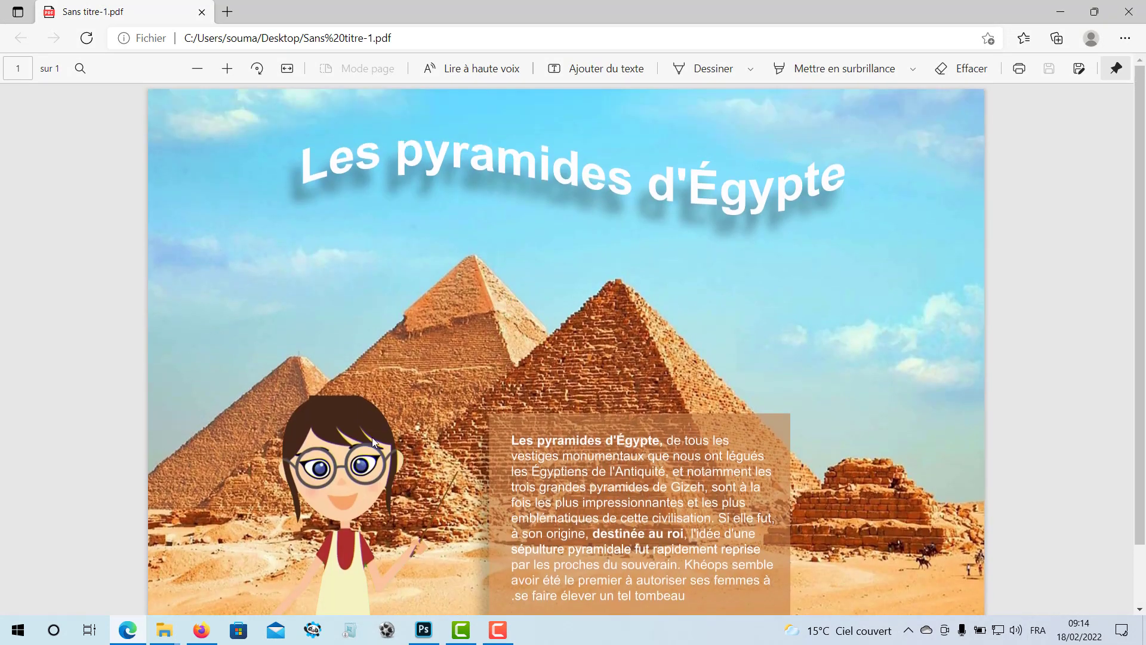
pyautogui.click(498, 629)
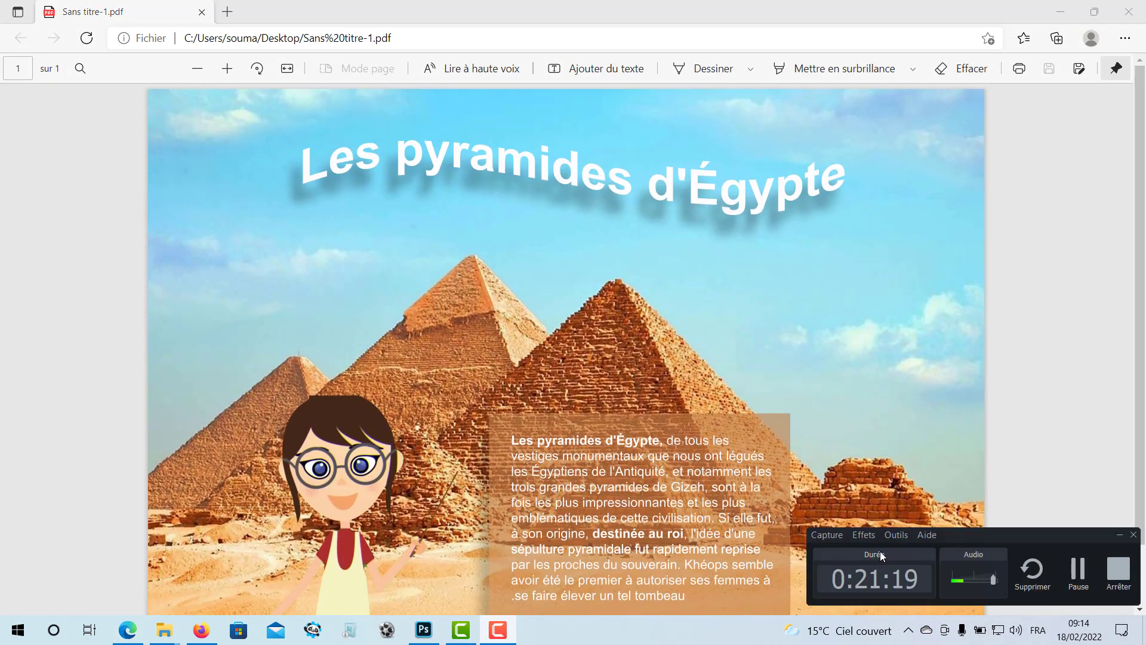